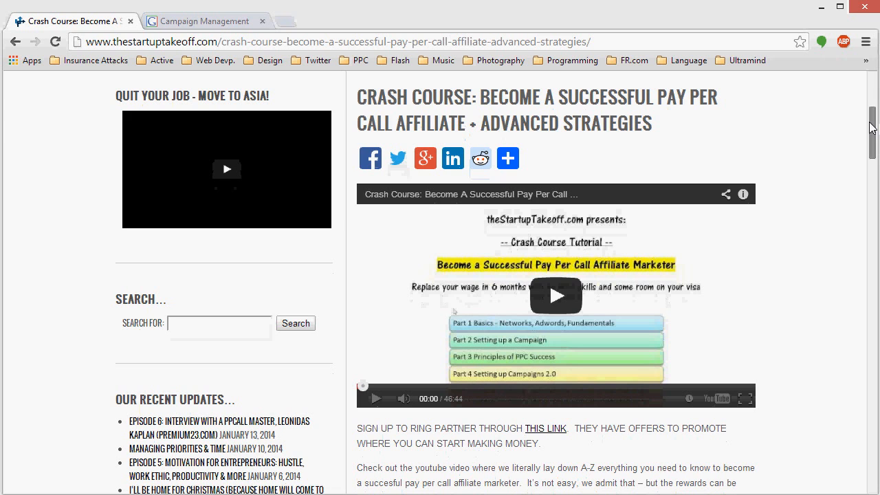
Step: Read through the toolkit description on the pay per call crash course page
{"action": "left_click_drag", "start_coordinate": [872, 127], "coordinate": [871, 156]}
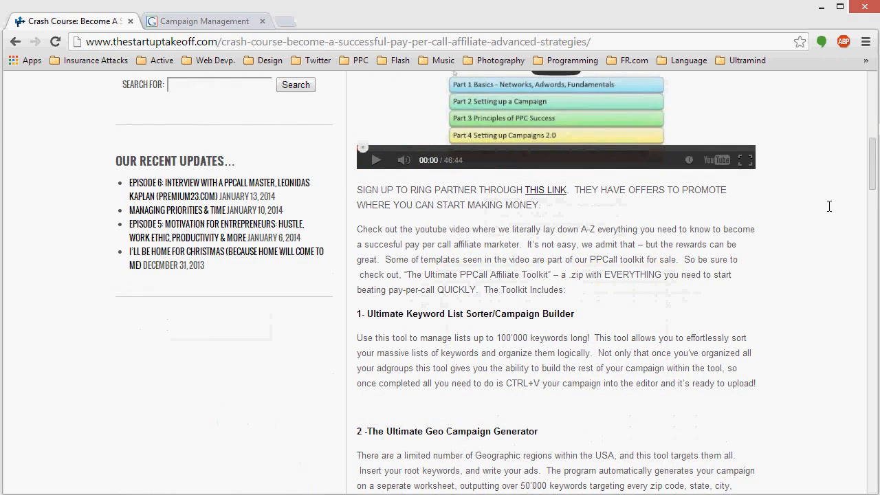
{"action": "scroll", "coordinate": [781, 241], "scroll_direction": "up", "scroll_amount": 5}
{"action": "scroll", "coordinate": [742, 236], "scroll_direction": "down", "scroll_amount": 1}
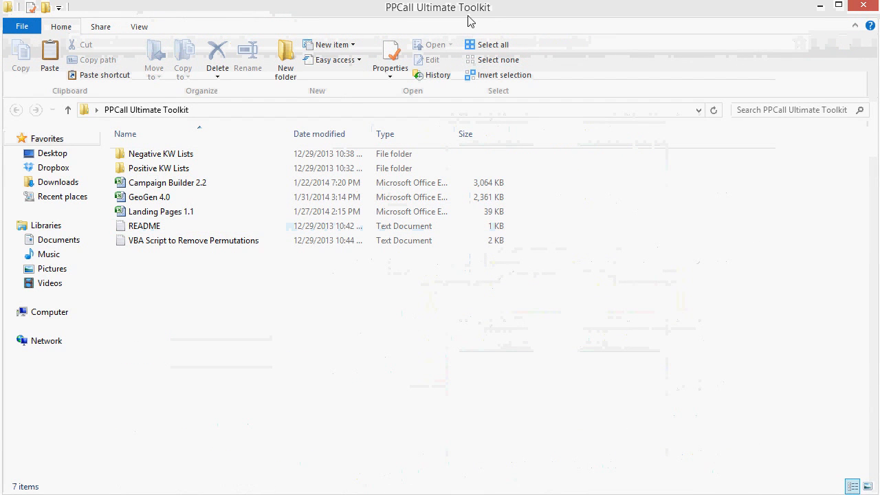
Step: Switch to the PPCall Ultimate Toolkit folder, open the GeoGen 4.0 workbook in Excel and show its Data Entry sheet
{"action": "left_click", "coordinate": [144, 198]}
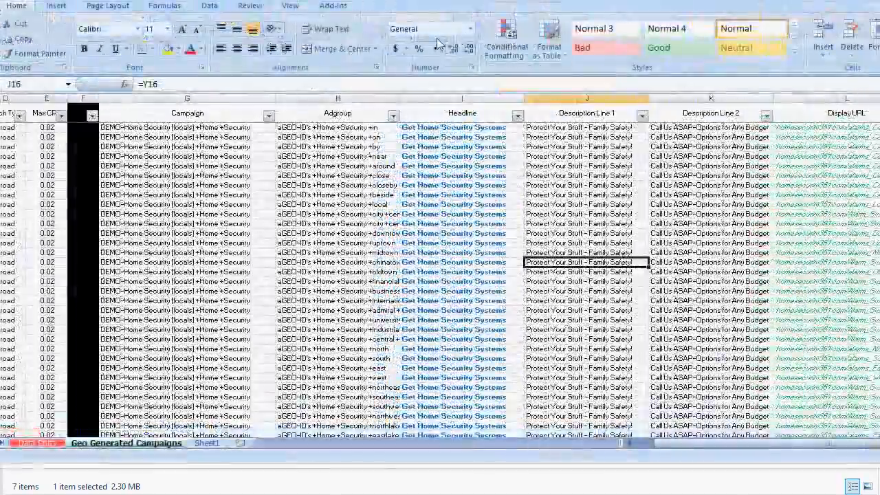
{"action": "left_click_drag", "start_coordinate": [436, 38], "coordinate": [383, 12]}
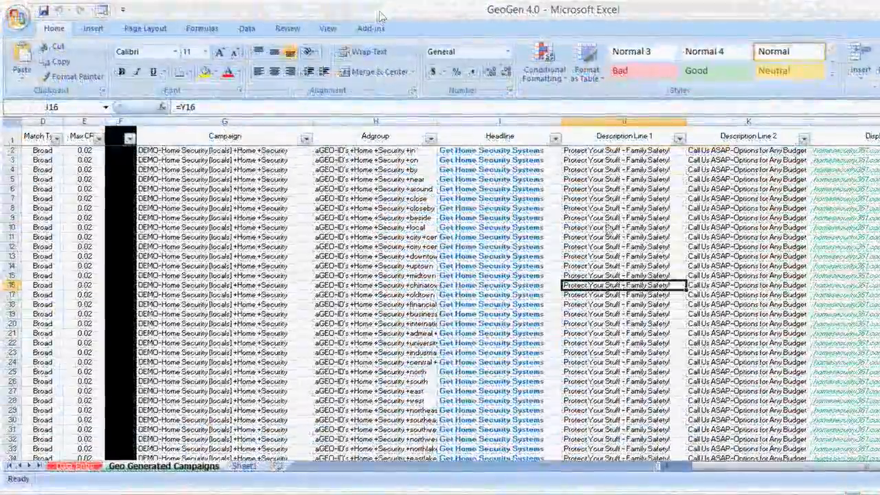
{"action": "left_click_drag", "start_coordinate": [879, 487], "coordinate": [876, 492]}
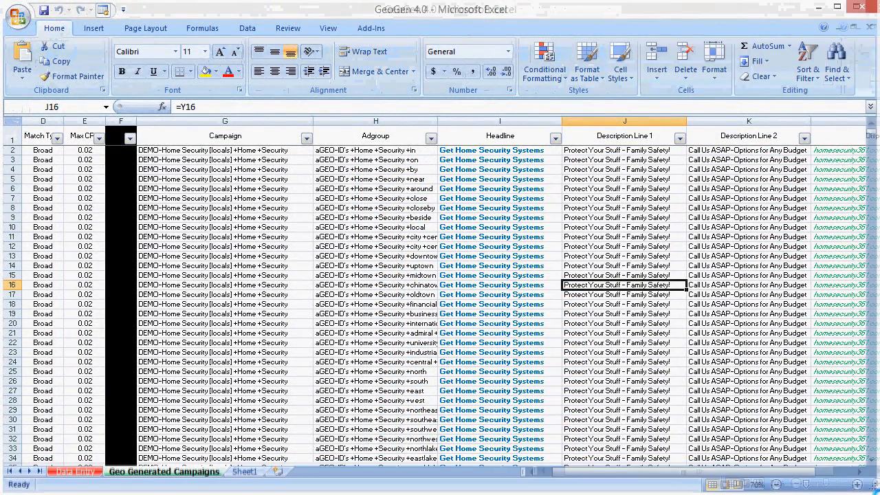
{"action": "left_click", "coordinate": [74, 473]}
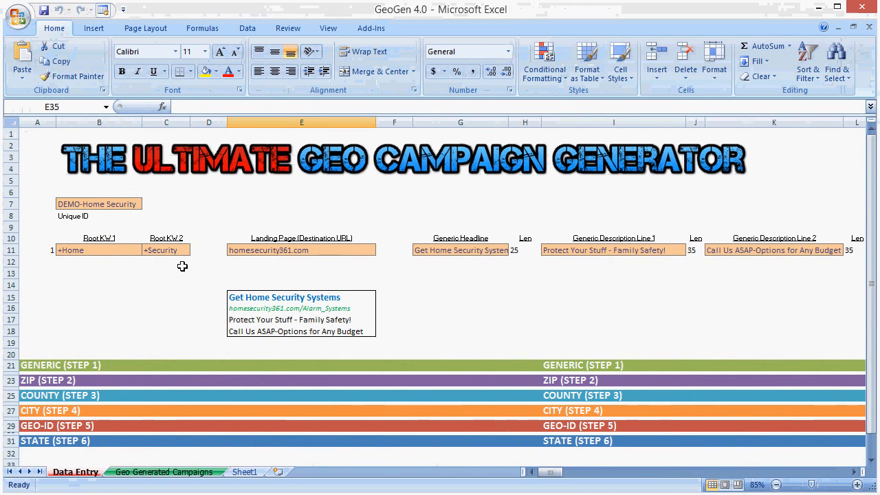
Step: Examine the Unique ID cell and the Root KW 1 and Root KW 2 cells on the Data Entry sheet
{"action": "left_click", "coordinate": [108, 204]}
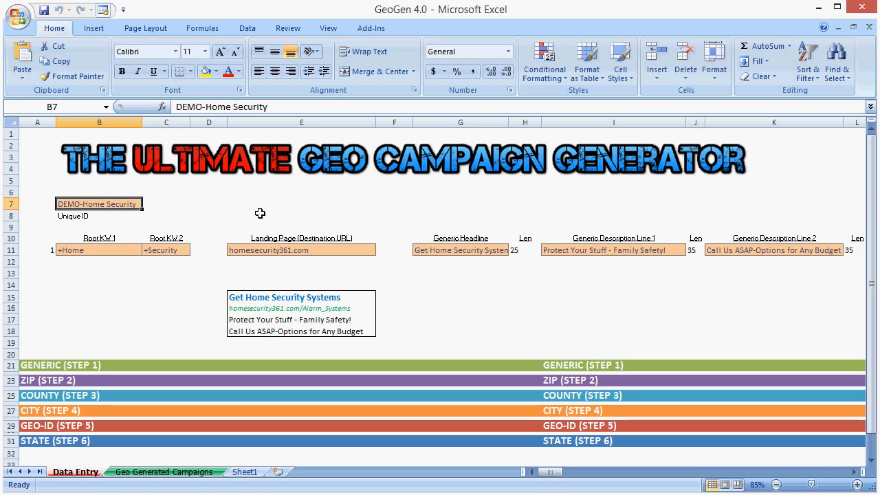
{"action": "left_click", "coordinate": [313, 200]}
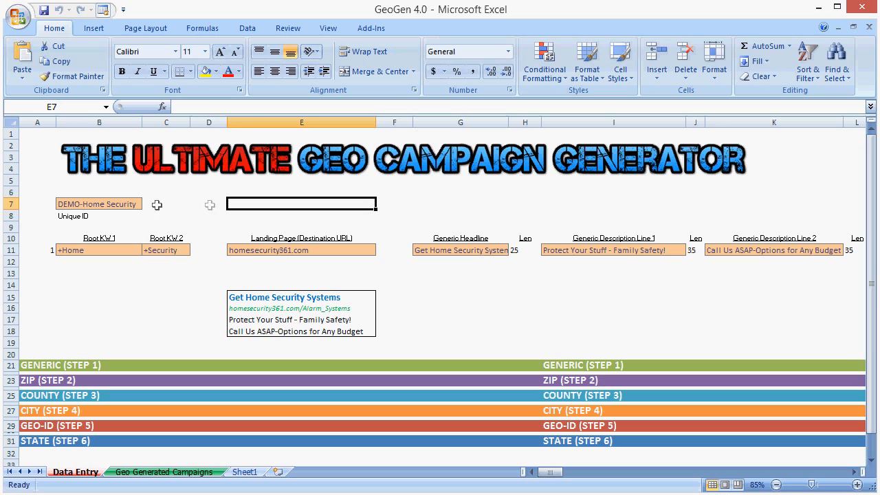
{"action": "left_click", "coordinate": [135, 204]}
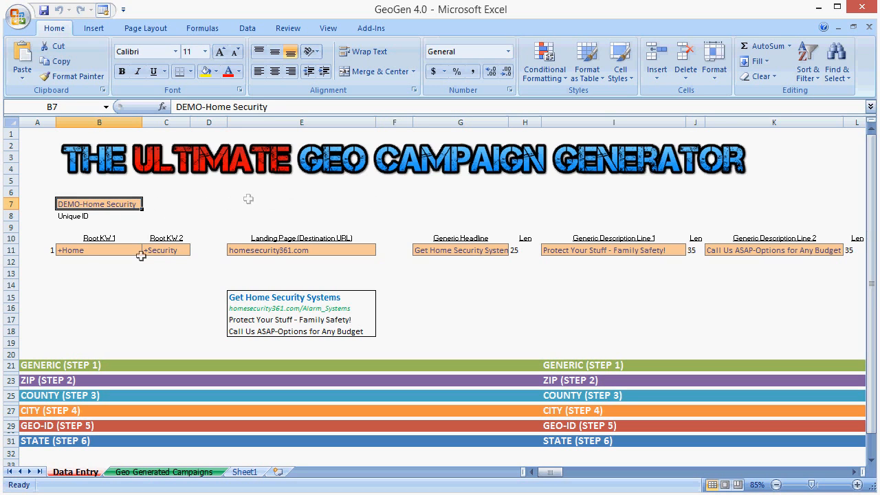
{"action": "left_click", "coordinate": [86, 251]}
{"action": "left_click", "coordinate": [153, 251]}
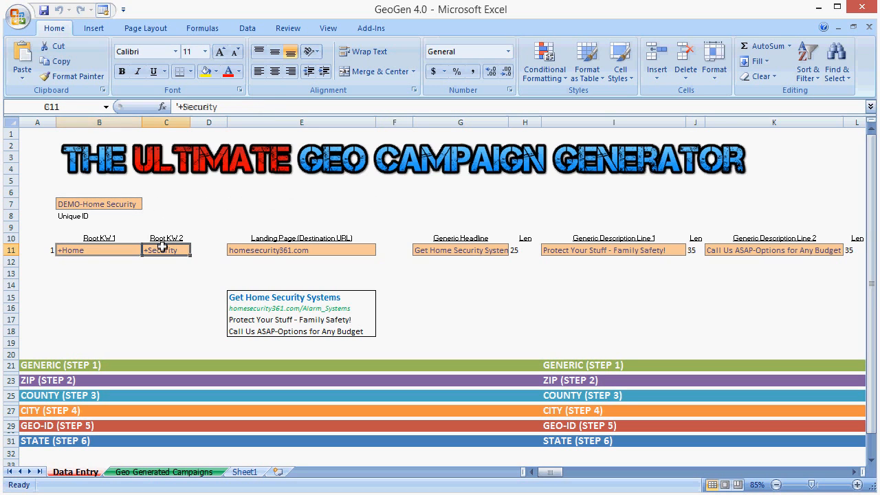
{"action": "left_click", "coordinate": [90, 250]}
{"action": "left_click_drag", "start_coordinate": [155, 251], "coordinate": [109, 248]}
{"action": "left_click", "coordinate": [109, 248]}
{"action": "left_click", "coordinate": [146, 250]}
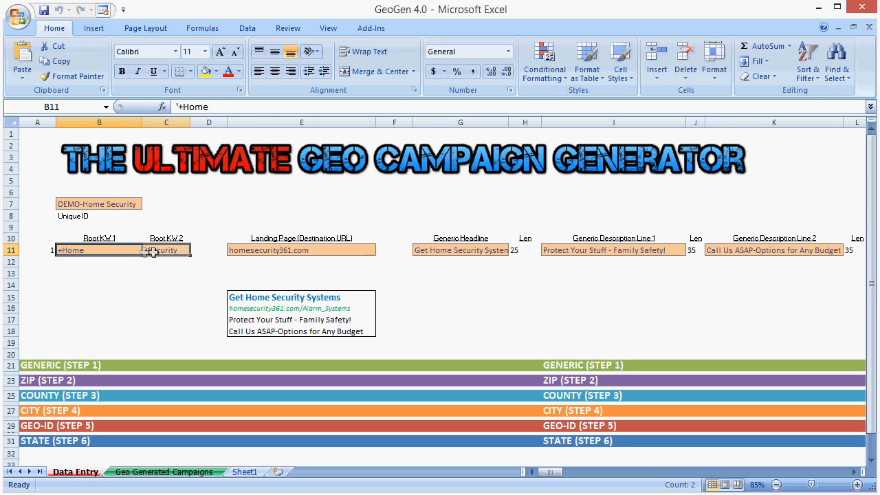
{"action": "left_click", "coordinate": [138, 262]}
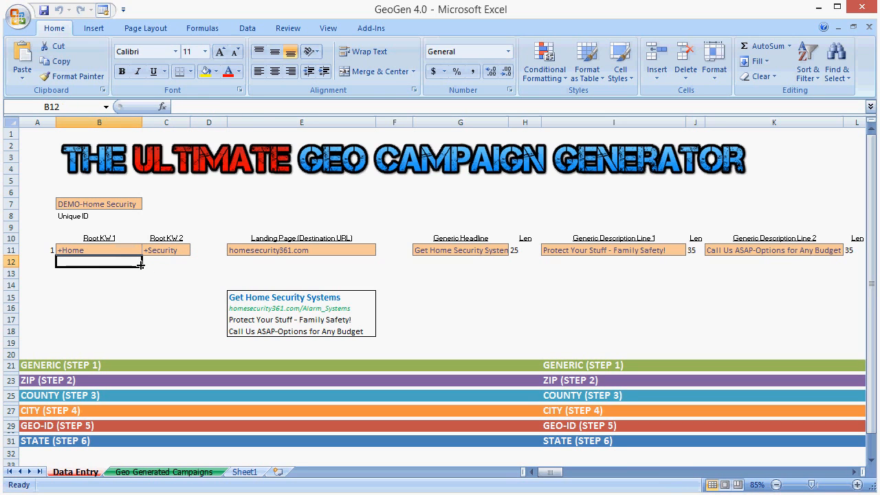
{"action": "left_click_drag", "start_coordinate": [99, 249], "coordinate": [147, 255]}
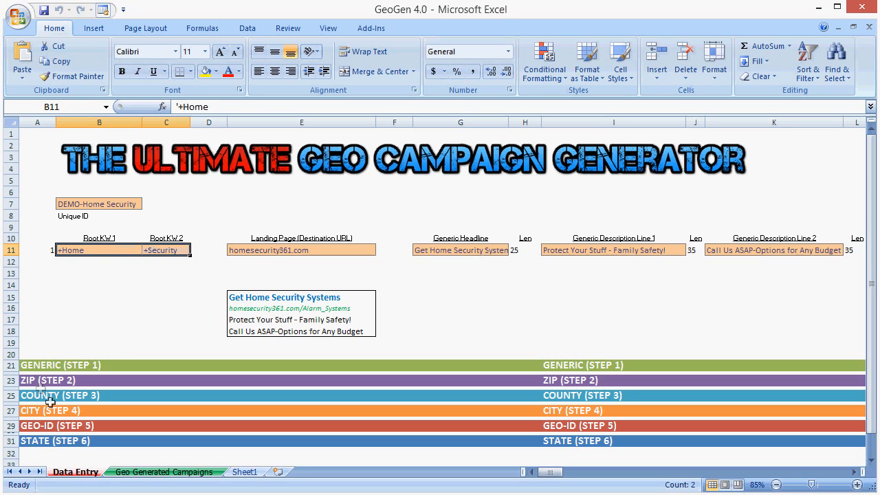
Step: Look over the coloured step bands below the ad preview, including STATE (STEP 6) and GEO-ID (STEP 5)
{"action": "left_click", "coordinate": [63, 441]}
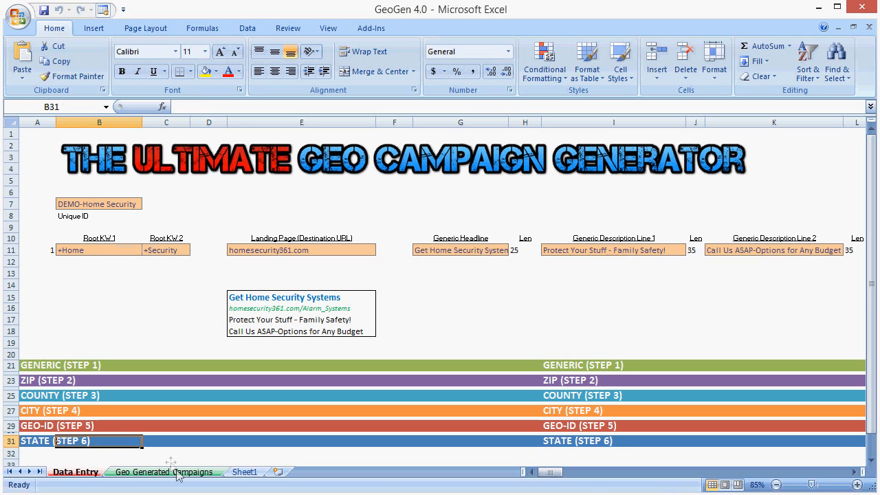
{"action": "left_click_drag", "start_coordinate": [554, 472], "coordinate": [541, 453]}
{"action": "left_click", "coordinate": [546, 426]}
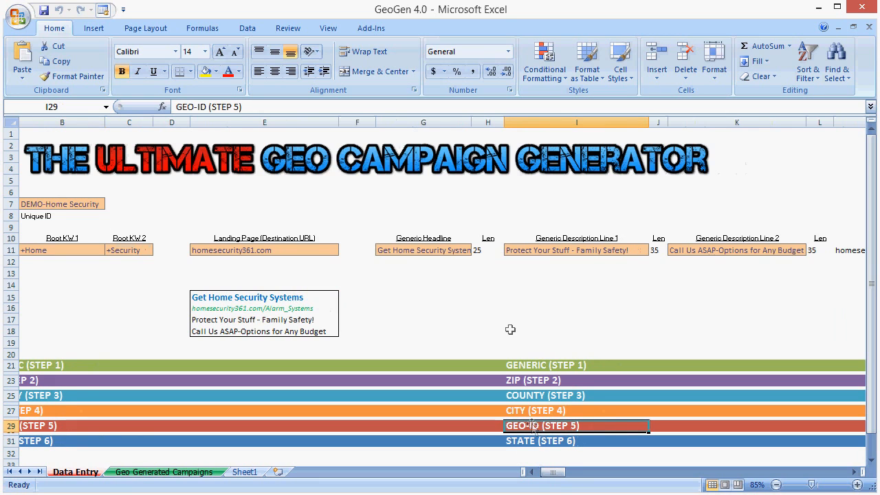
{"action": "middle_click", "coordinate": [438, 318]}
{"action": "middle_click", "coordinate": [455, 315]}
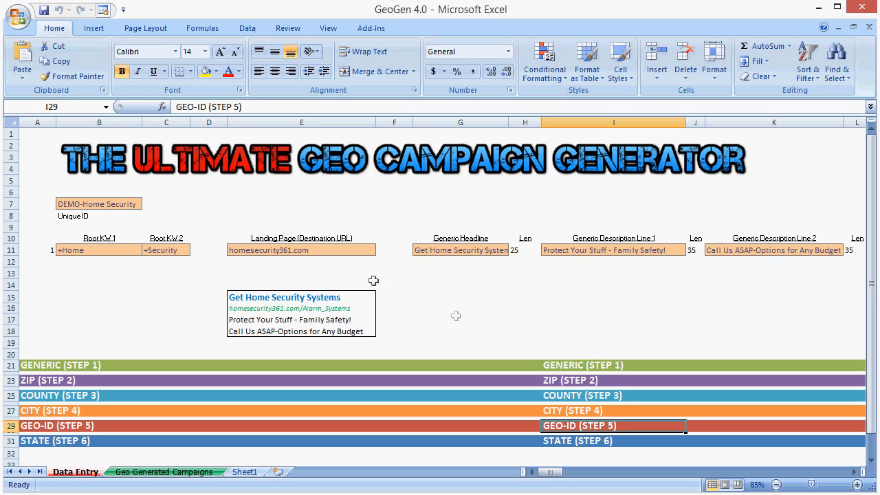
Step: Review how the two root keyword cells are split, checking each one and both together
{"action": "left_click_drag", "start_coordinate": [112, 252], "coordinate": [154, 250]}
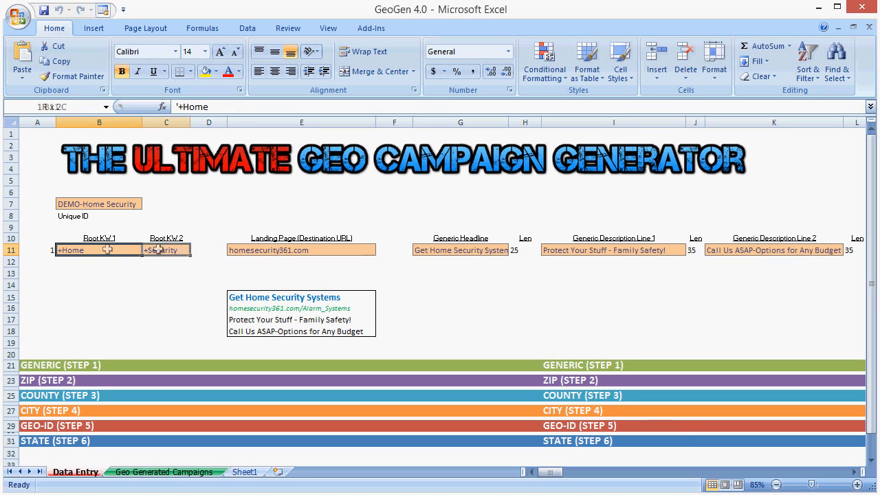
{"action": "left_click", "coordinate": [152, 285]}
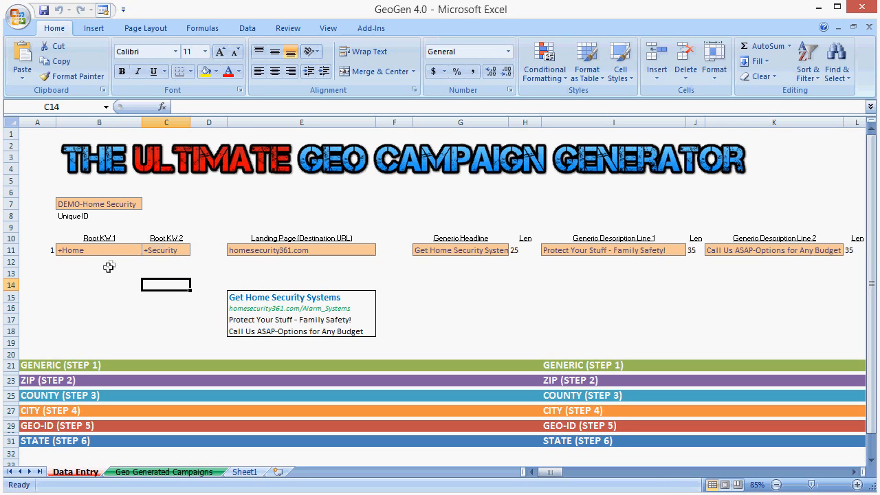
{"action": "left_click_drag", "start_coordinate": [86, 250], "coordinate": [169, 251]}
{"action": "left_click", "coordinate": [135, 249]}
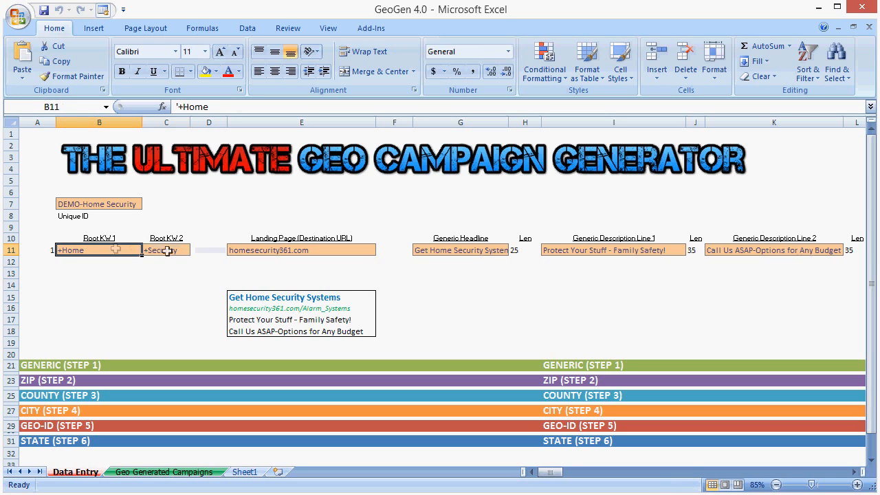
{"action": "left_click", "coordinate": [168, 251]}
{"action": "left_click_drag", "start_coordinate": [110, 251], "coordinate": [164, 252]}
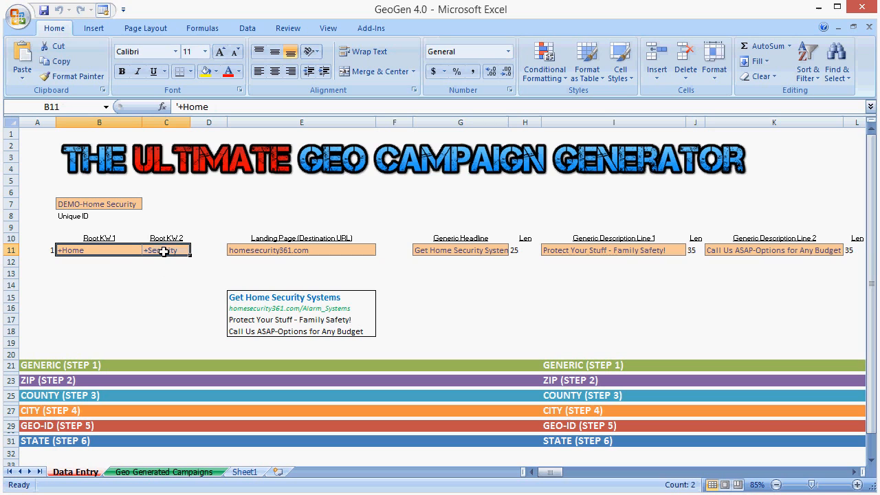
{"action": "left_click", "coordinate": [151, 194]}
{"action": "left_click", "coordinate": [165, 204]}
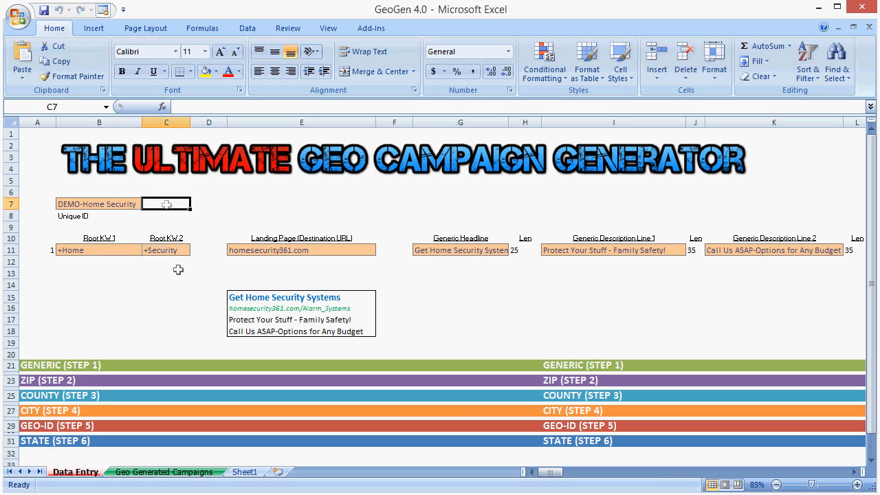
{"action": "left_click", "coordinate": [86, 251]}
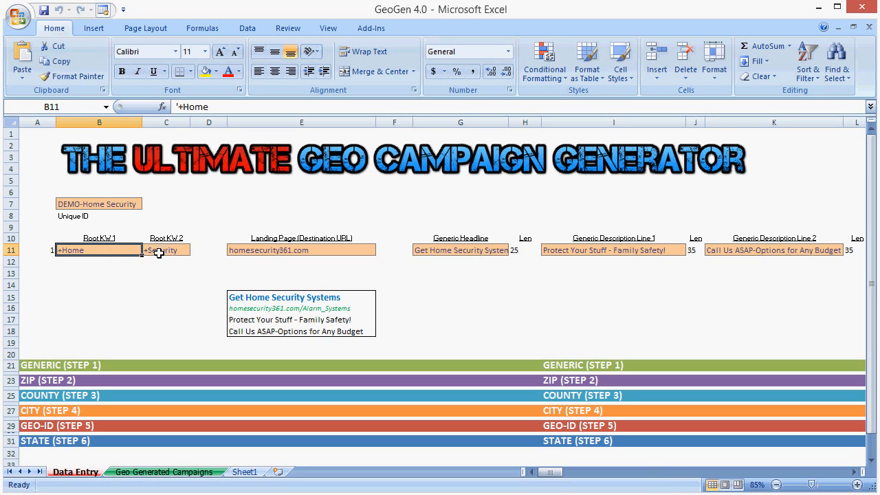
Step: Check the Landing Page URL cell, the Landing Pages 1.1 file in the toolkit folder, and the workbook's Unique ID cell
{"action": "left_click", "coordinate": [286, 253]}
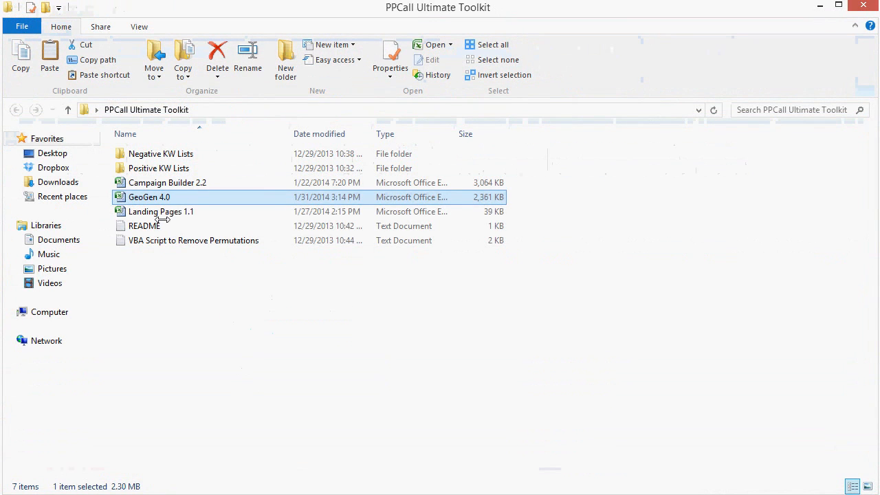
{"action": "left_click", "coordinate": [161, 213]}
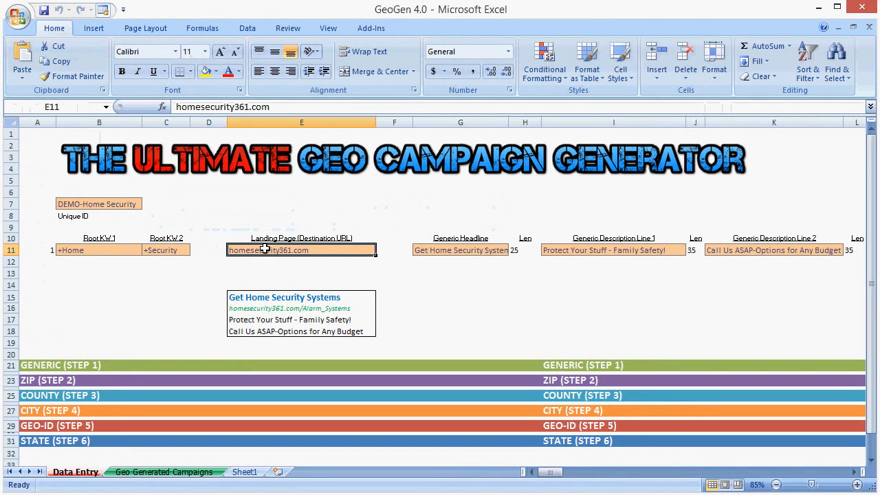
{"action": "left_click", "coordinate": [100, 205]}
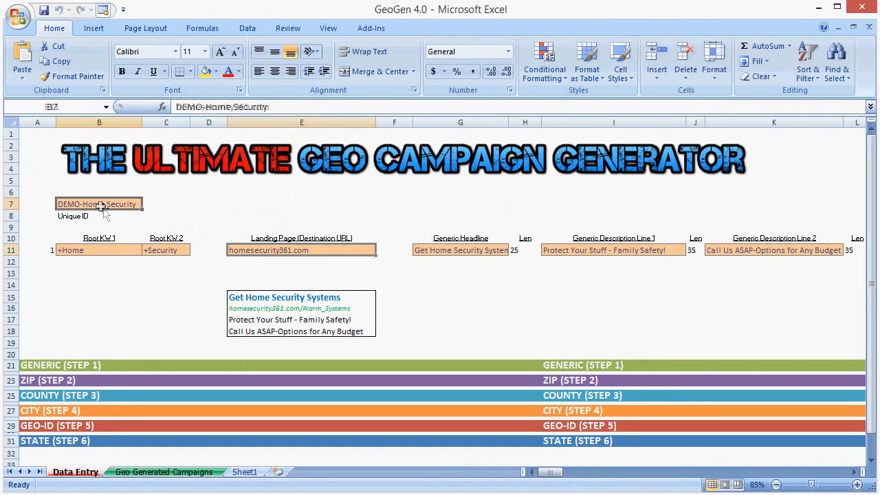
Step: Examine the Generic Headline cell and the GENERIC (STEP 1) band it relates to
{"action": "left_click", "coordinate": [452, 252]}
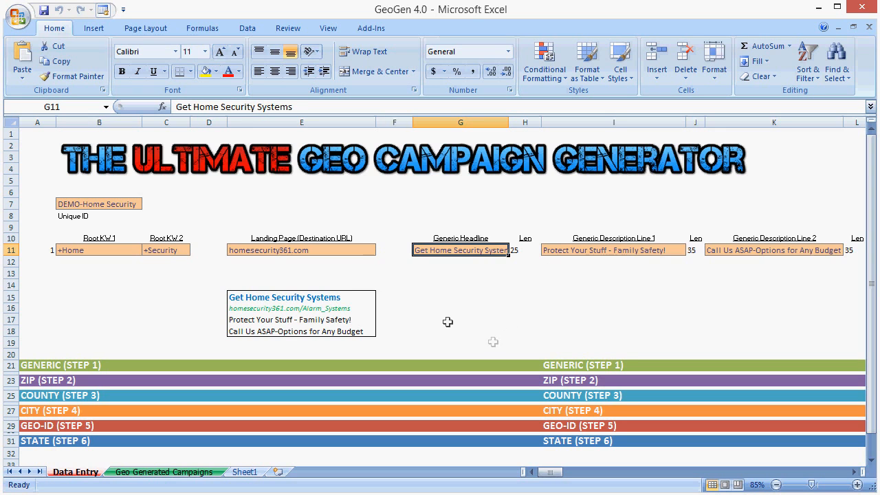
{"action": "left_click_drag", "start_coordinate": [37, 365], "coordinate": [748, 368]}
{"action": "left_click", "coordinate": [611, 306]}
Step: Extend the generic headline in G11 to "Get Home Security Systems Now"
{"action": "left_click", "coordinate": [460, 250]}
{"action": "left_click", "coordinate": [283, 107]}
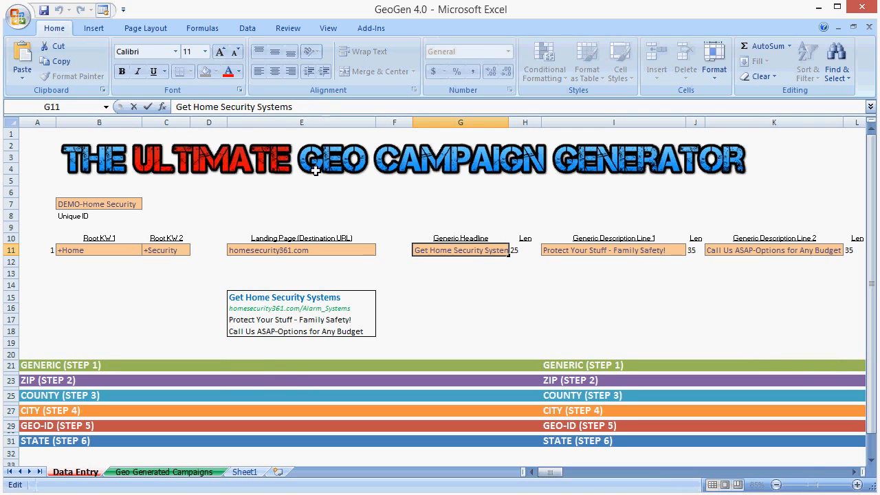
{"action": "type", "text": "Now"}
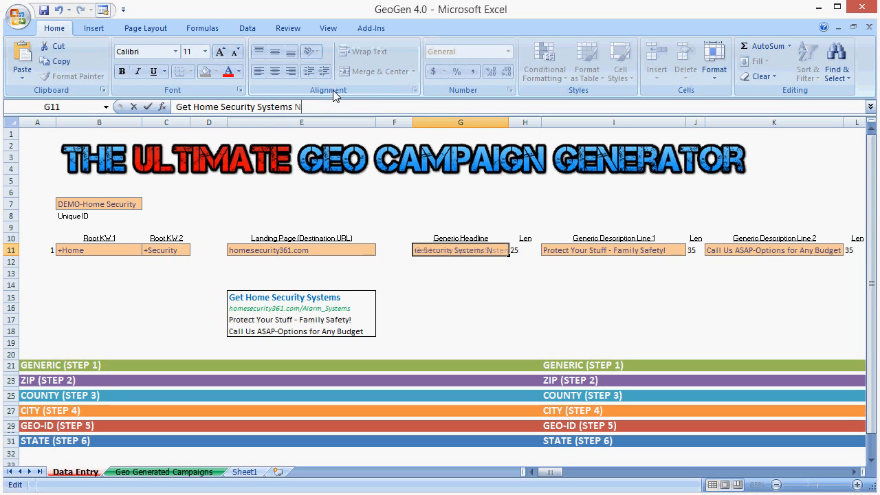
{"action": "key", "text": "Return"}
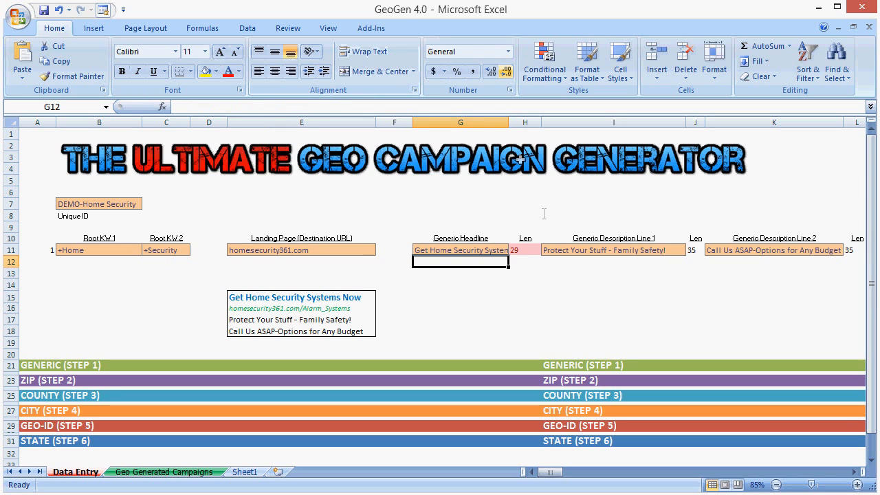
Step: Widen the Generic Headline column slightly and clear the Generic Description Line 1 cell
{"action": "left_click_drag", "start_coordinate": [509, 122], "coordinate": [525, 122]}
{"action": "left_click", "coordinate": [611, 252]}
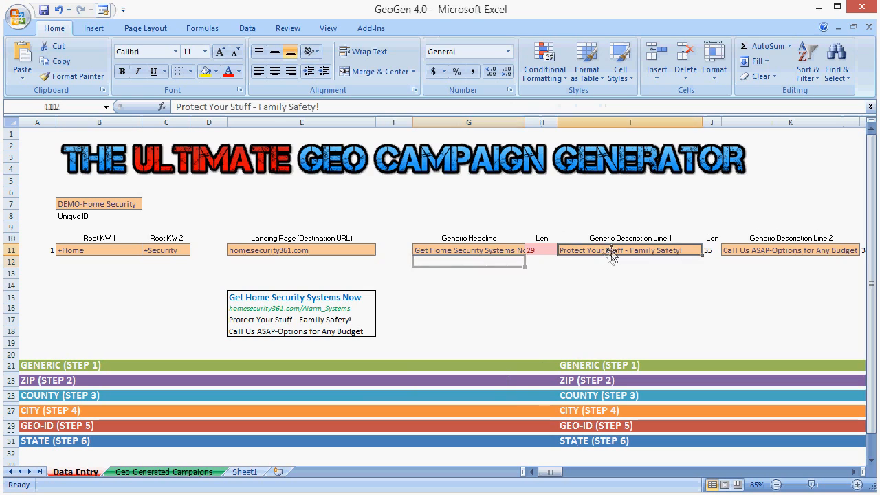
{"action": "key", "text": "Delete"}
Step: Check the headline's length formula and remove the word "Now" from the generic headline
{"action": "left_click", "coordinate": [546, 251]}
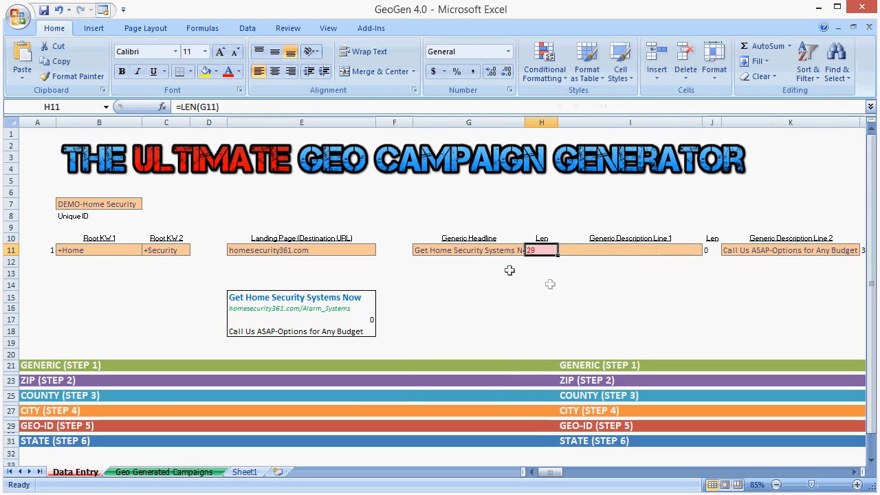
{"action": "left_click", "coordinate": [454, 250]}
{"action": "left_click", "coordinate": [333, 110]}
{"action": "key", "text": "BackSpace"}
{"action": "key", "text": "BackSpace"}
{"action": "key", "text": "BackSpace"}
{"action": "key", "text": "BackSpace"}
{"action": "key", "text": "Return"}
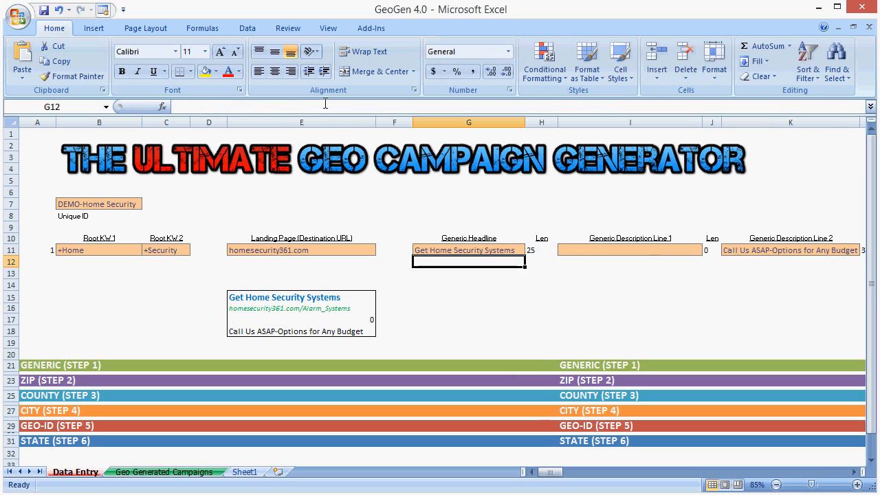
Step: Examine the Generic Headline and Generic Description Line 1 cells and the length formula beside the headline
{"action": "middle_click", "coordinate": [571, 221]}
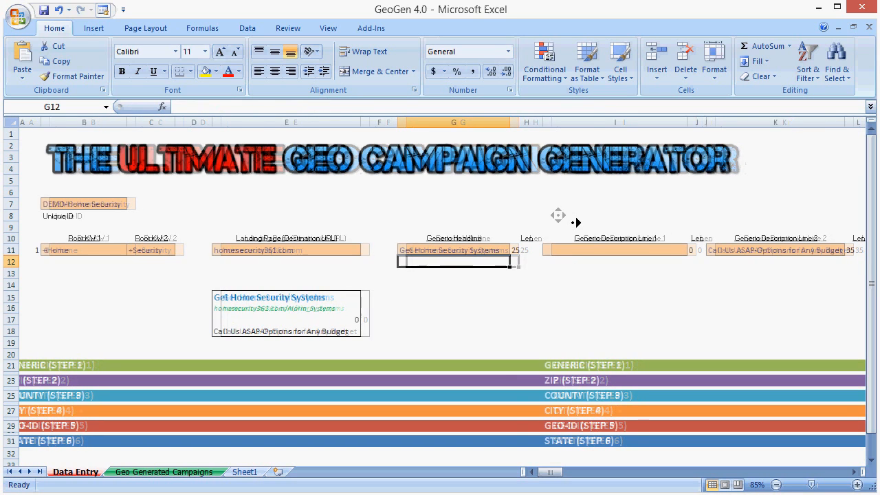
{"action": "middle_click", "coordinate": [595, 251]}
{"action": "left_click_drag", "start_coordinate": [867, 374], "coordinate": [867, 265]}
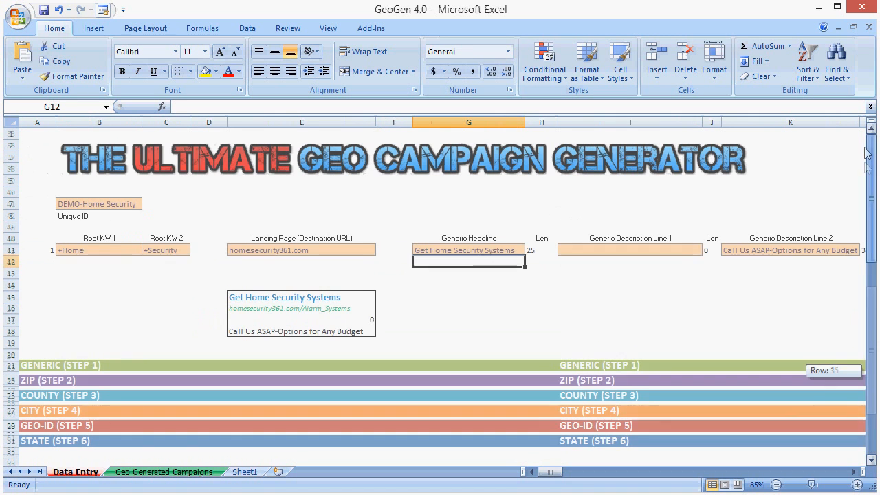
{"action": "left_click", "coordinate": [486, 250]}
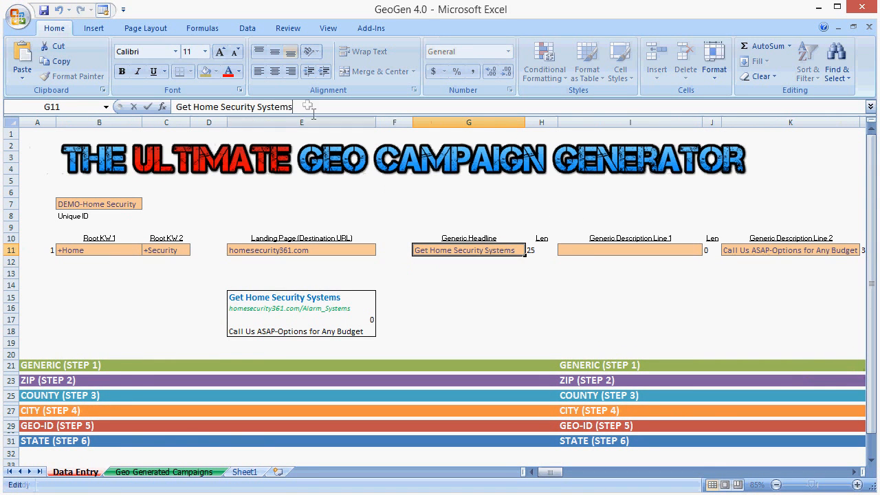
{"action": "left_click", "coordinate": [506, 280]}
{"action": "left_click", "coordinate": [588, 250]}
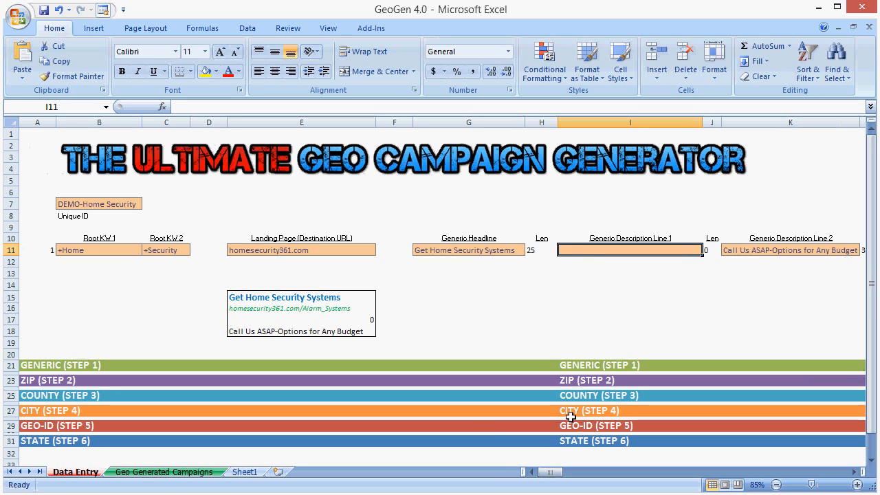
{"action": "left_click", "coordinate": [491, 249]}
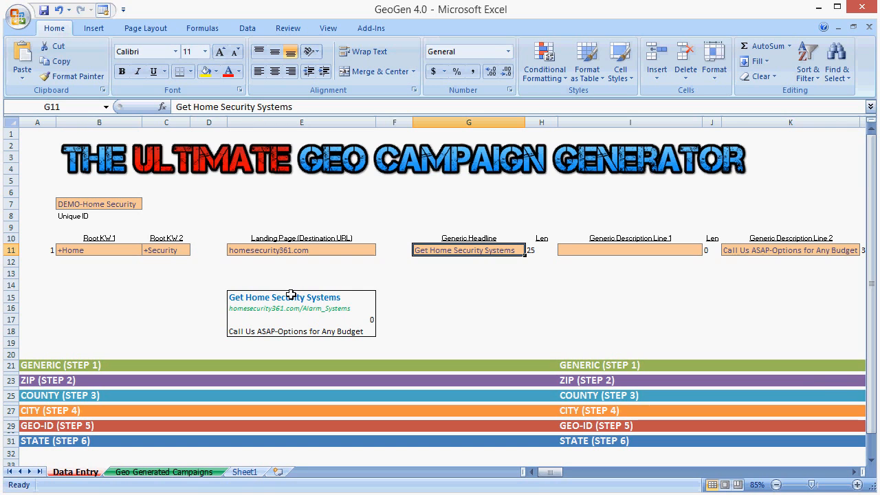
{"action": "left_click", "coordinate": [540, 253]}
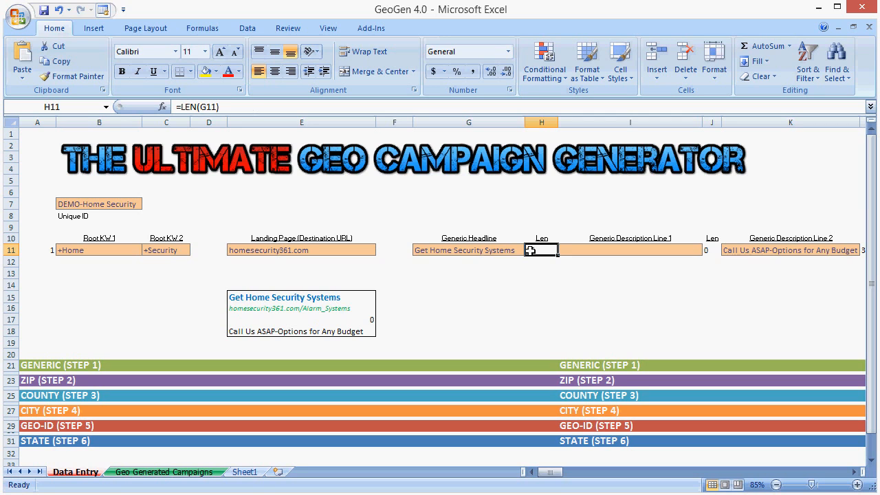
Step: Undo the cleared Generic Description Line 1, the headline wording edits and the column widening, and check the headline's length cell H11
{"action": "left_click", "coordinate": [484, 252]}
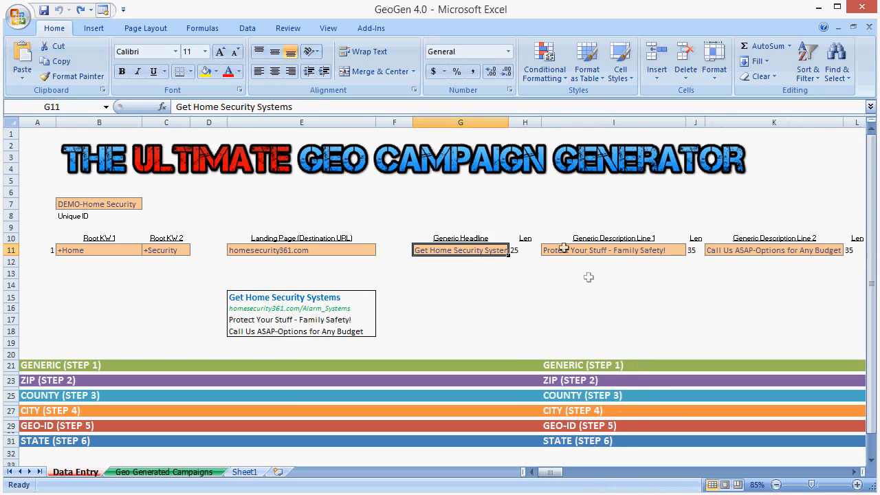
{"action": "left_click", "coordinate": [570, 248]}
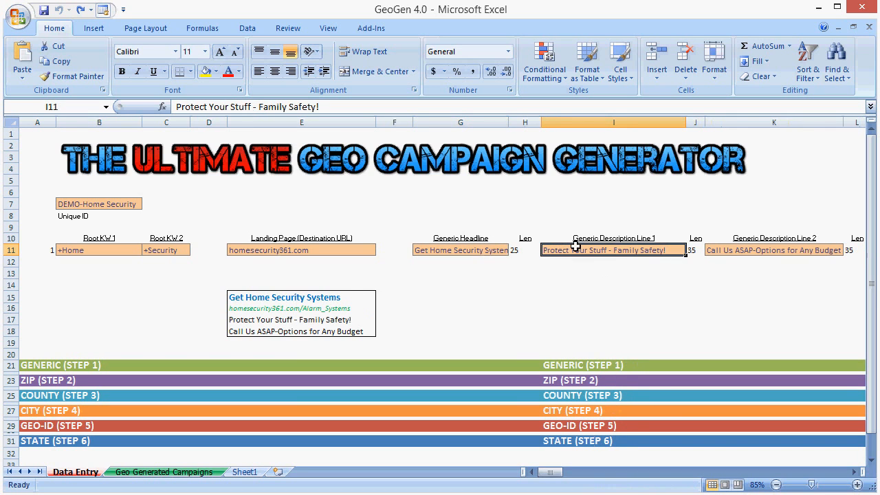
{"action": "mouse_move", "coordinate": [552, 472]}
{"action": "left_mouse_down"}
{"action": "mouse_move", "coordinate": [555, 479]}
{"action": "mouse_move", "coordinate": [543, 459]}
{"action": "left_mouse_up"}
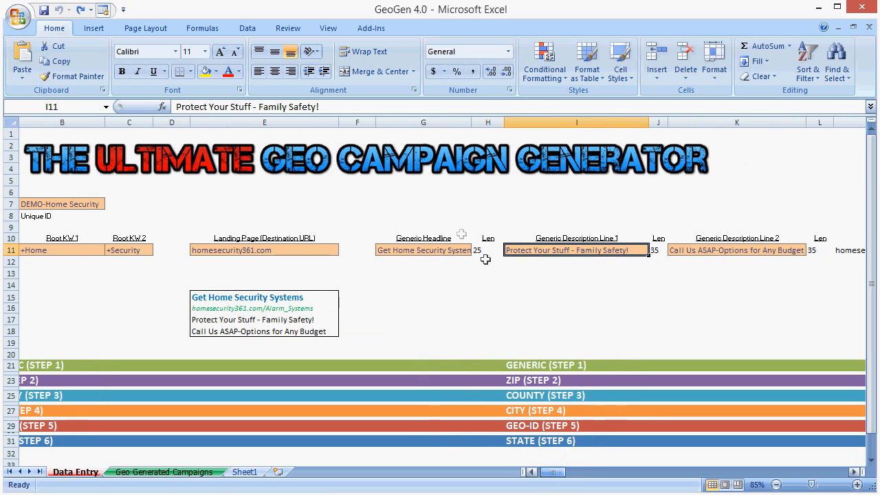
{"action": "left_click", "coordinate": [486, 252]}
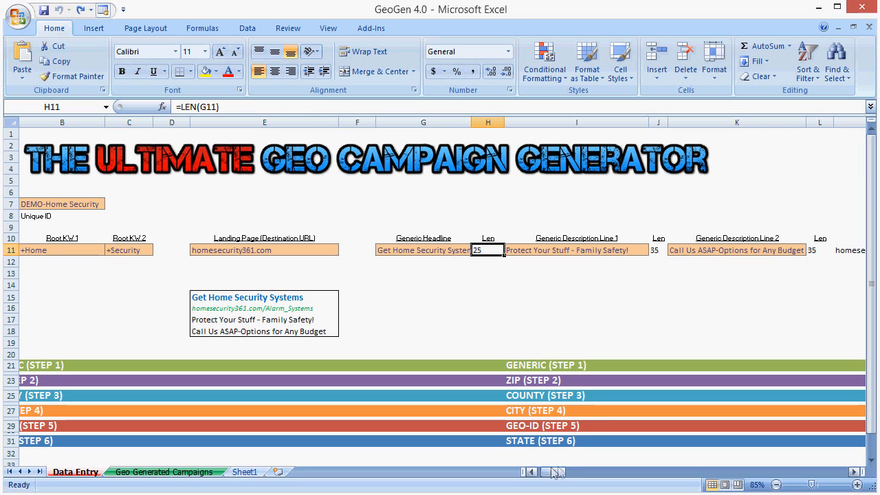
Step: Narrow columns V, X and Z slightly in the ZIP (STEP 2) section
{"action": "left_click", "coordinate": [654, 307]}
{"action": "left_click_drag", "start_coordinate": [555, 477], "coordinate": [597, 479]}
{"action": "left_click_drag", "start_coordinate": [318, 121], "coordinate": [314, 122]}
{"action": "left_click_drag", "start_coordinate": [454, 123], "coordinate": [443, 124]}
{"action": "left_click_drag", "start_coordinate": [645, 122], "coordinate": [631, 121]}
Step: Compare the first ZIP Dynamic Headline cell with the example city under Example GEO's
{"action": "left_click", "coordinate": [441, 280]}
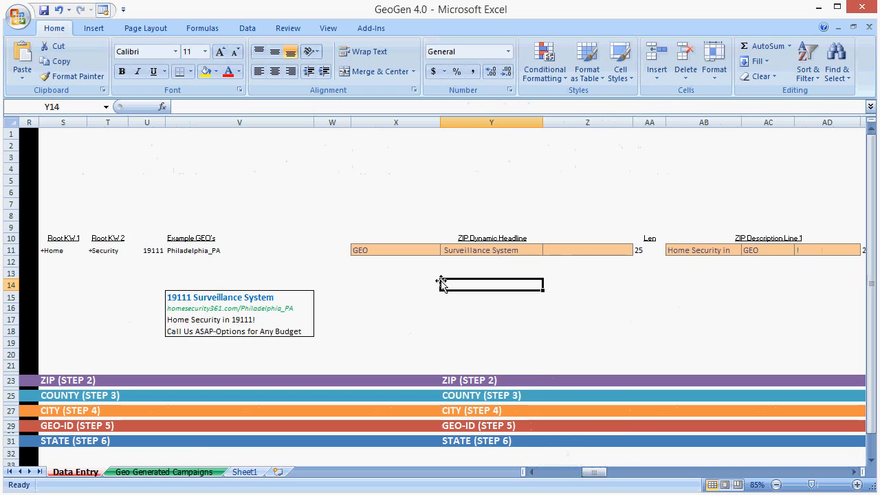
{"action": "left_click", "coordinate": [401, 249]}
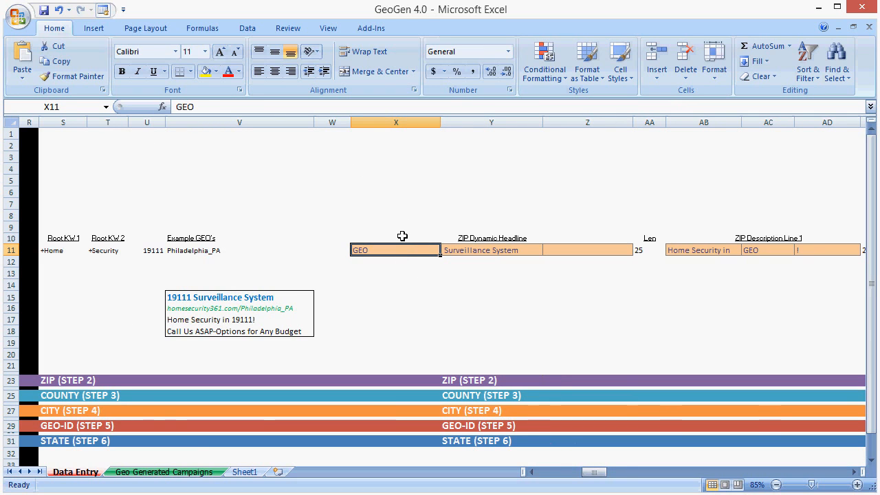
{"action": "left_click", "coordinate": [218, 250]}
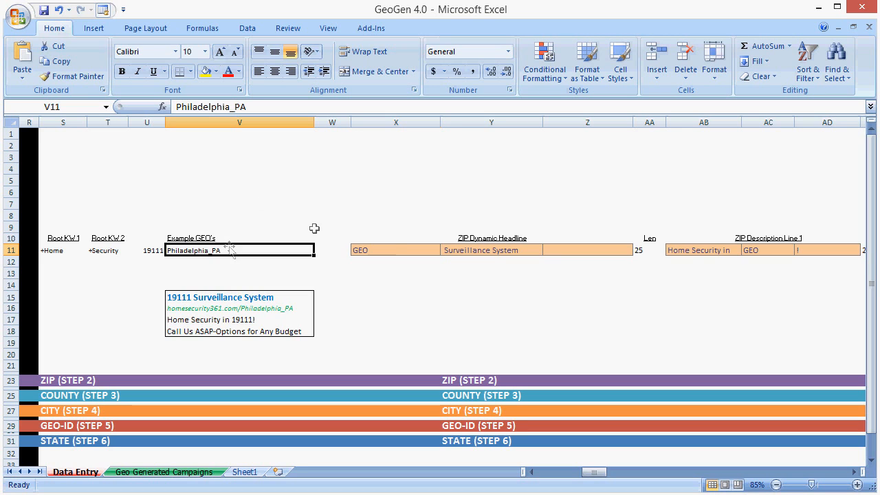
Step: Enter "GEO" in all three ZIP Dynamic Headline cells, X11 to Z11
{"action": "left_click", "coordinate": [395, 249]}
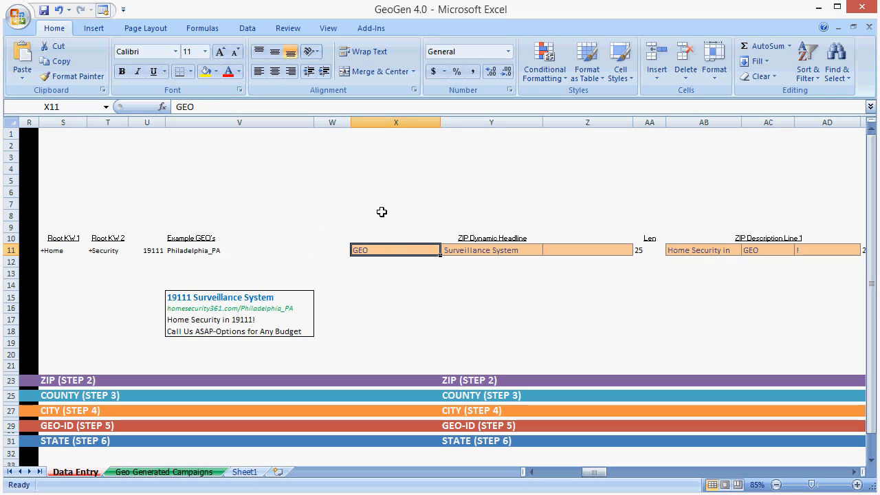
{"action": "key", "text": "F2"}
{"action": "type", "text": "`"}
{"action": "key", "text": "Tab"}
{"action": "key", "text": "BackSpace"}
{"action": "key", "text": "Left"}
{"action": "type", "text": "GEO"}
{"action": "key", "text": "Tab"}
{"action": "type", "text": "GEO"}
{"action": "key", "text": "Tab"}
{"action": "type", "text": "GEO"}
{"action": "key", "text": "Return"}
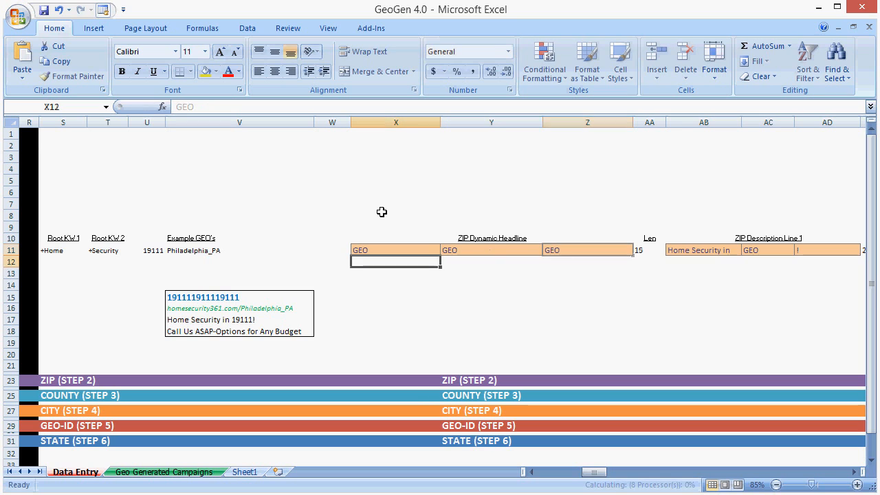
Step: Examine the formulas behind the headline and display URL in the ZIP ad preview
{"action": "left_click", "coordinate": [294, 296]}
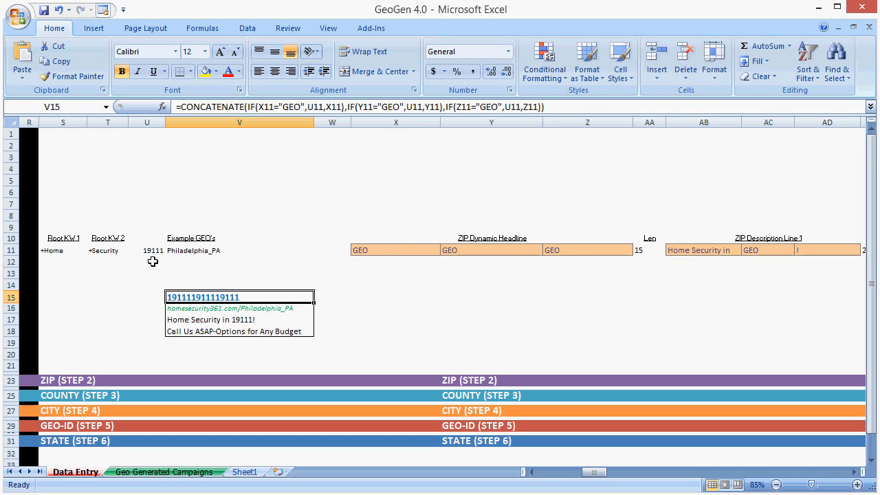
{"action": "left_click", "coordinate": [232, 310]}
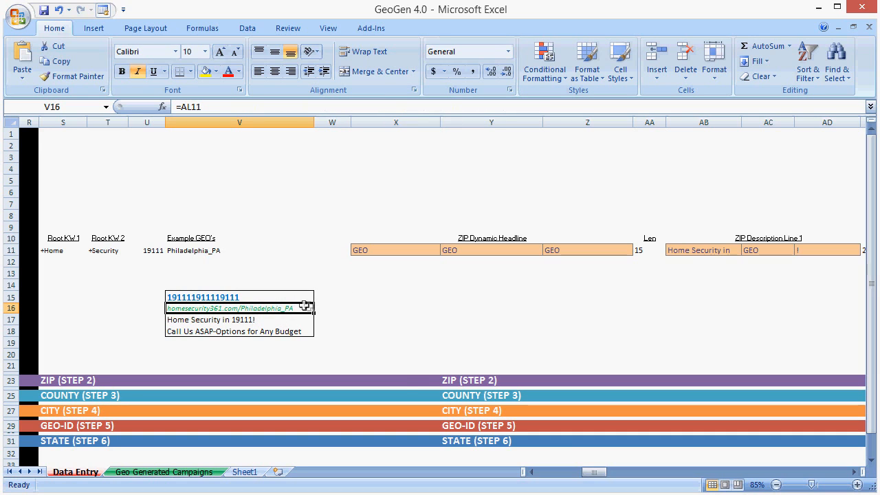
{"action": "left_click", "coordinate": [361, 308]}
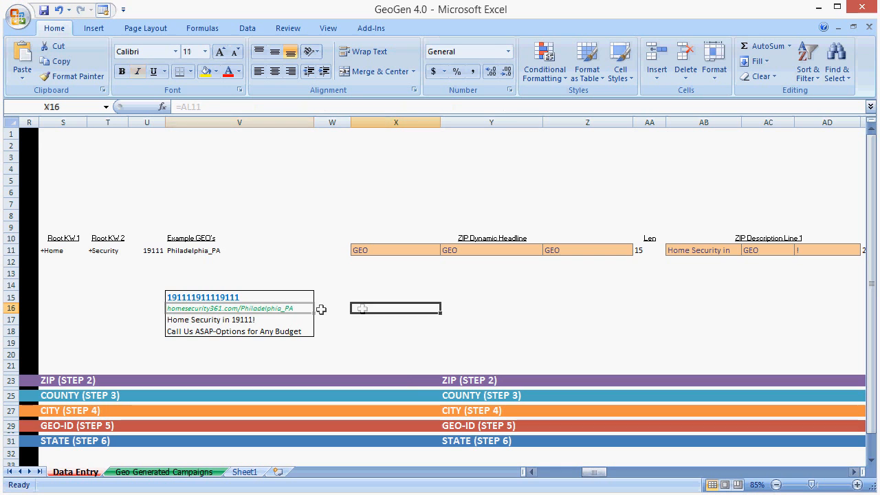
Step: Enter "This_is_over_35_uh_oh" as the ZIP Display URL Root in AK11
{"action": "left_click_drag", "start_coordinate": [593, 471], "coordinate": [625, 474]}
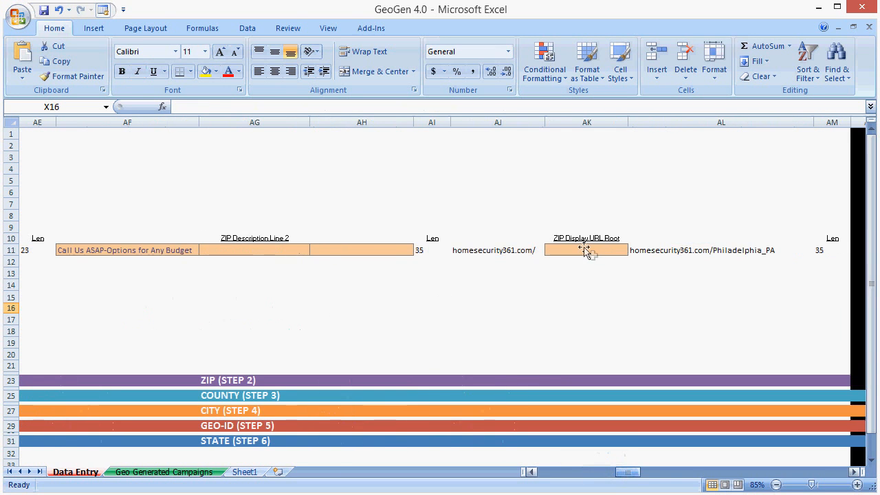
{"action": "left_click", "coordinate": [587, 250]}
{"action": "type", "text": "This i"}
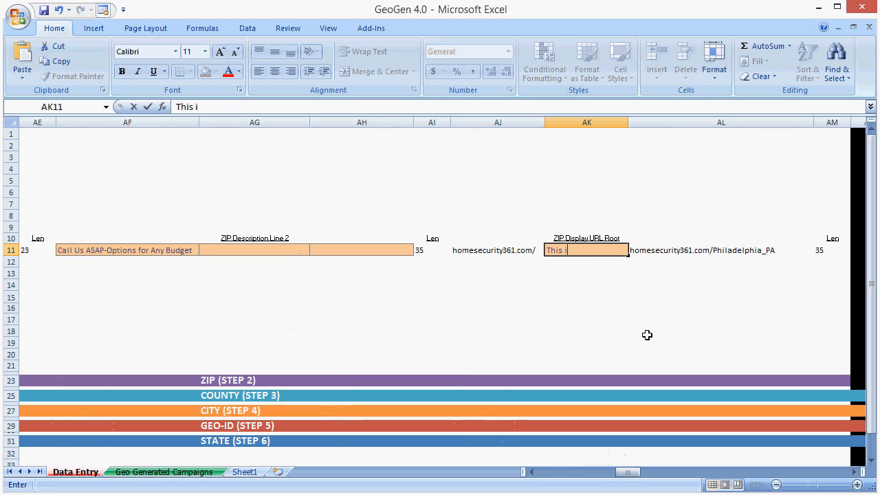
{"action": "key", "text": "BackSpace"}
{"action": "key", "text": "BackSpace"}
{"action": "type", "text": "_is_over_35_uh"}
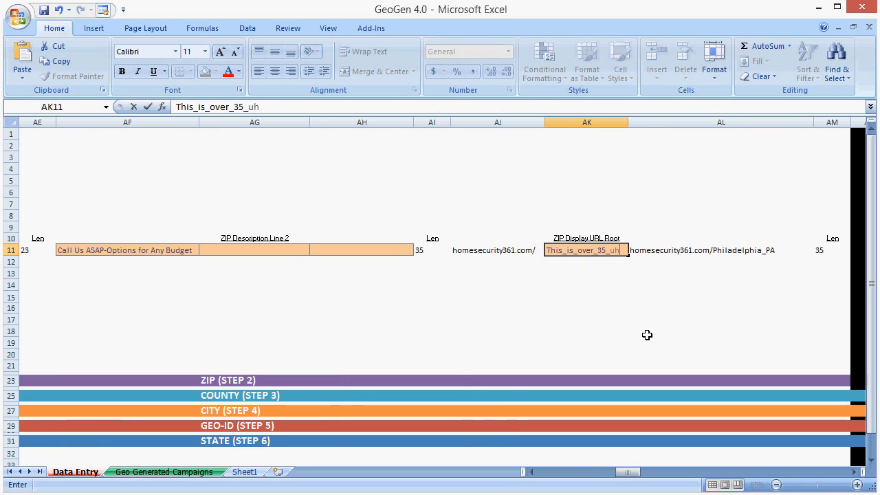
{"action": "type", "text": "_oh"}
{"action": "key", "text": "Return"}
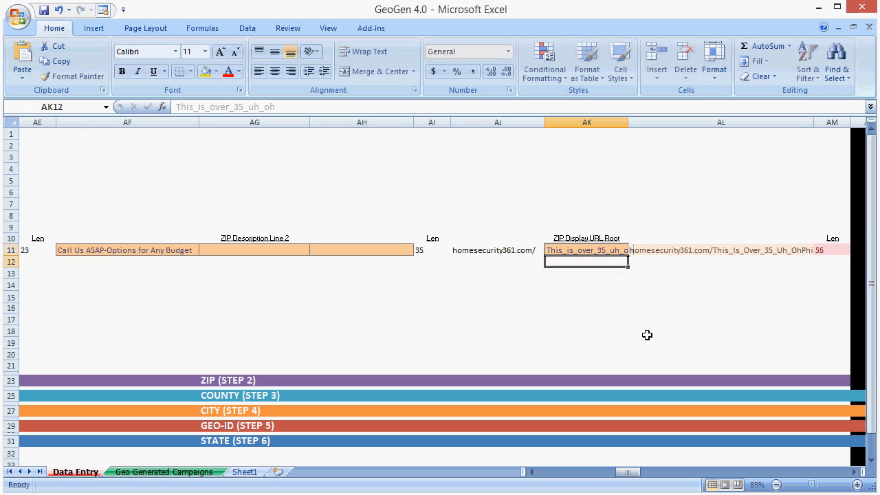
Step: Check the ZIP display URL's length cell and the display URL line in the ZIP ad preview
{"action": "left_click", "coordinate": [823, 252]}
{"action": "left_click_drag", "start_coordinate": [631, 472], "coordinate": [600, 476]}
{"action": "left_click", "coordinate": [269, 309]}
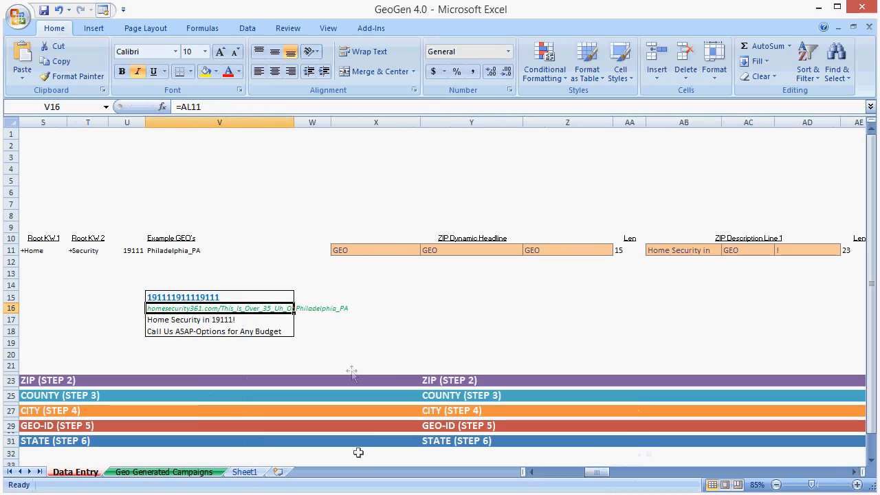
Step: Examine the Display URL column of the ZIP ad rows on the Geo Generated Campaigns sheet
{"action": "left_click", "coordinate": [197, 474]}
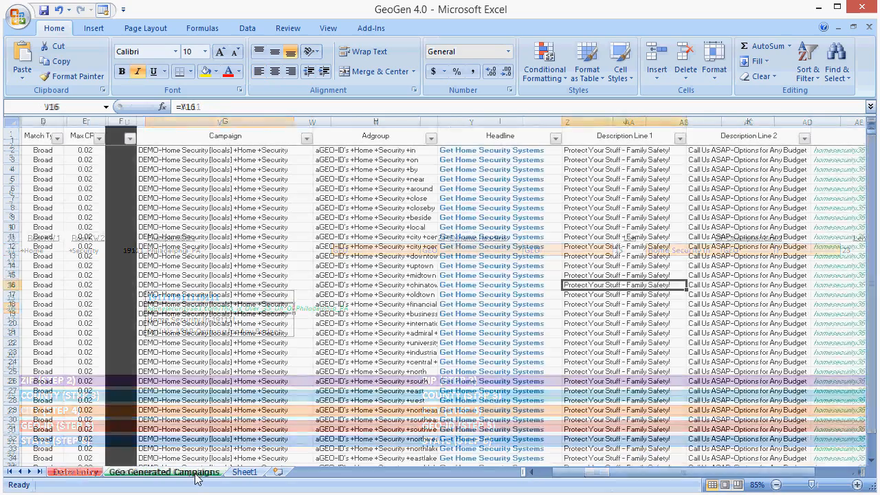
{"action": "left_click_drag", "start_coordinate": [872, 130], "coordinate": [871, 146]}
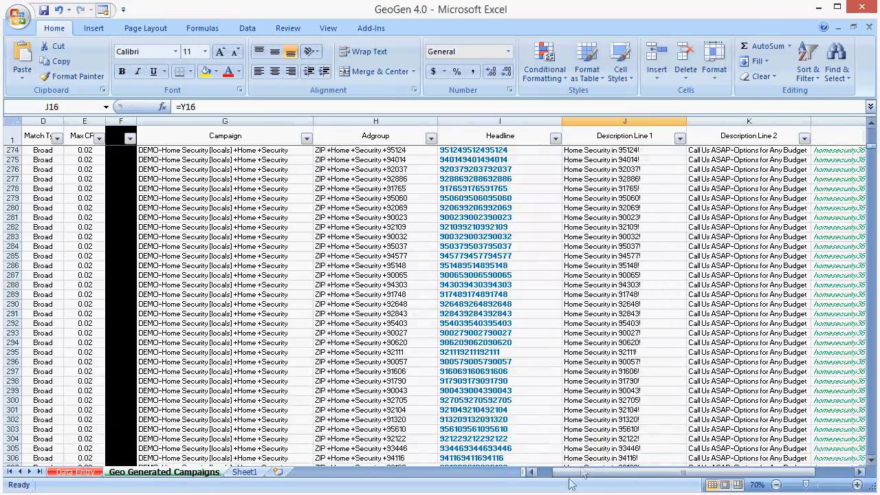
{"action": "left_click_drag", "start_coordinate": [570, 475], "coordinate": [599, 479]}
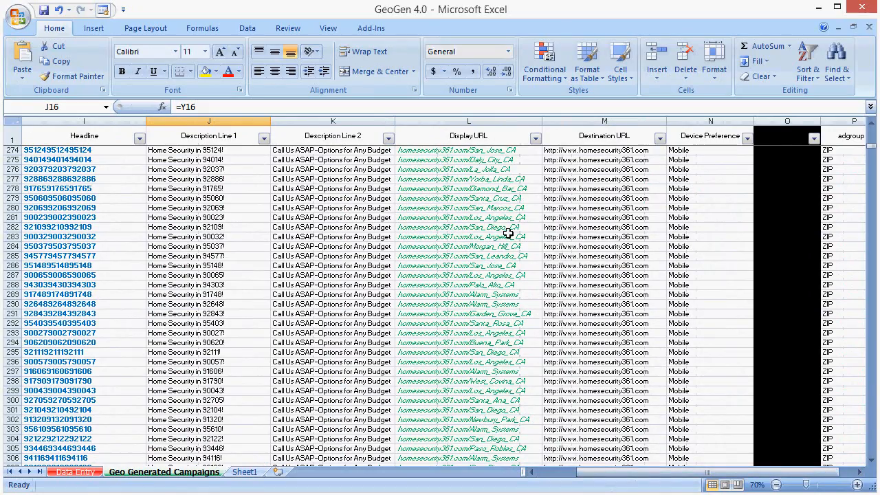
{"action": "scroll", "coordinate": [515, 303], "scroll_direction": "down", "scroll_amount": 1}
{"action": "left_click", "coordinate": [506, 305]}
{"action": "scroll", "coordinate": [495, 326], "scroll_direction": "down", "scroll_amount": 4}
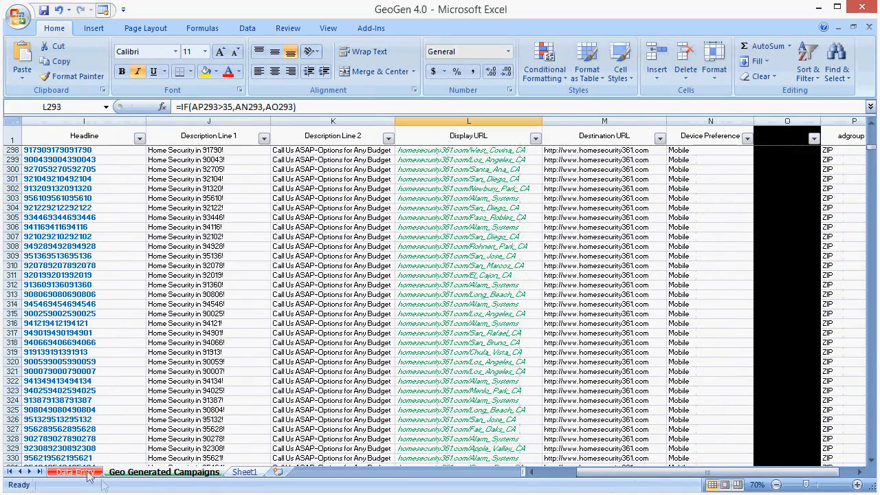
Step: Compare the ZIP Display URL Root entry on Data Entry with the display URLs on the Geo Generated Campaigns sheet
{"action": "left_click", "coordinate": [88, 472]}
{"action": "left_click_drag", "start_coordinate": [595, 472], "coordinate": [632, 474]}
{"action": "left_click", "coordinate": [411, 250]}
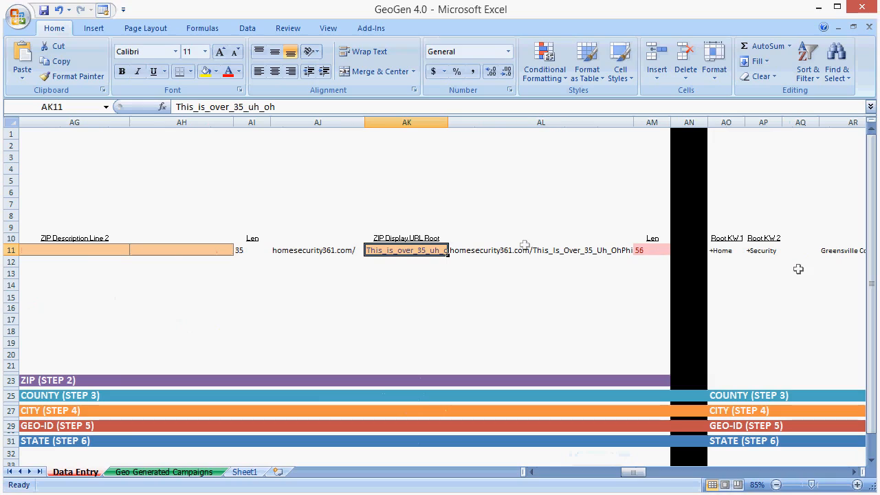
{"action": "left_click", "coordinate": [165, 472]}
{"action": "left_click_drag", "start_coordinate": [465, 236], "coordinate": [465, 361]}
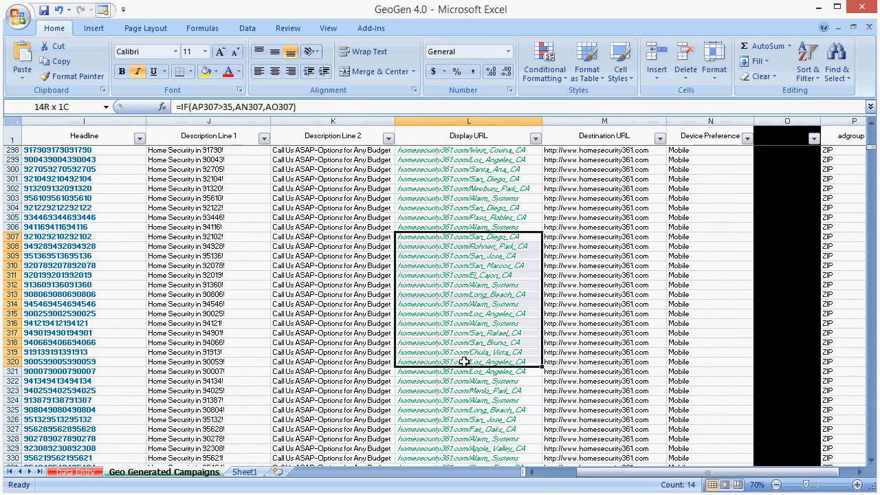
{"action": "left_click", "coordinate": [466, 275]}
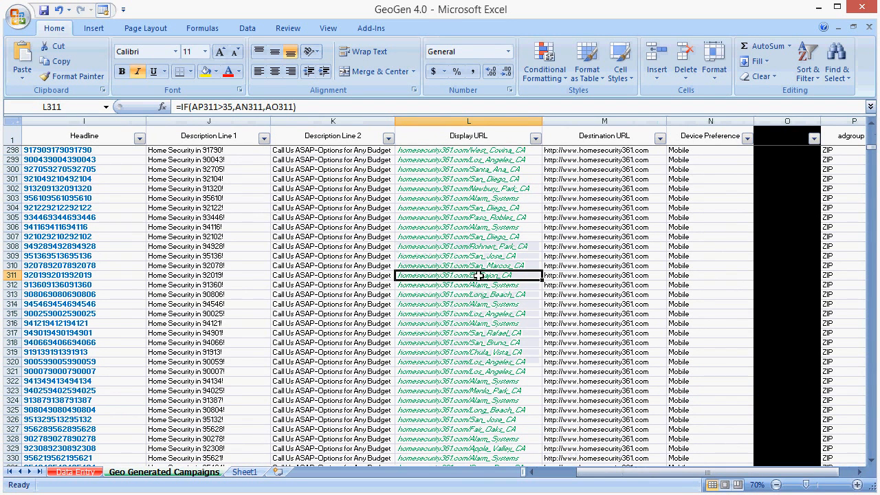
Step: Clear the ZIP Display URL Root entry on the Data Entry sheet and return to the ZIP Dynamic Headline
{"action": "left_click", "coordinate": [77, 470]}
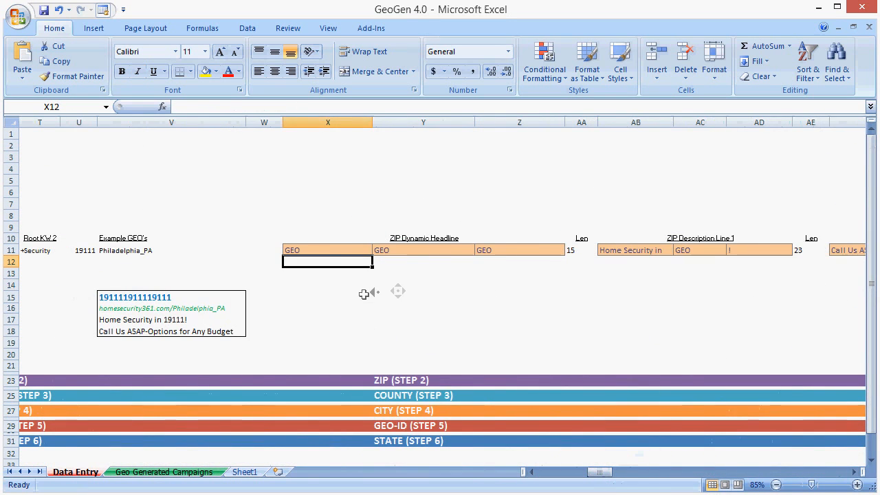
{"action": "middle_click", "coordinate": [366, 293]}
{"action": "middle_click", "coordinate": [379, 290]}
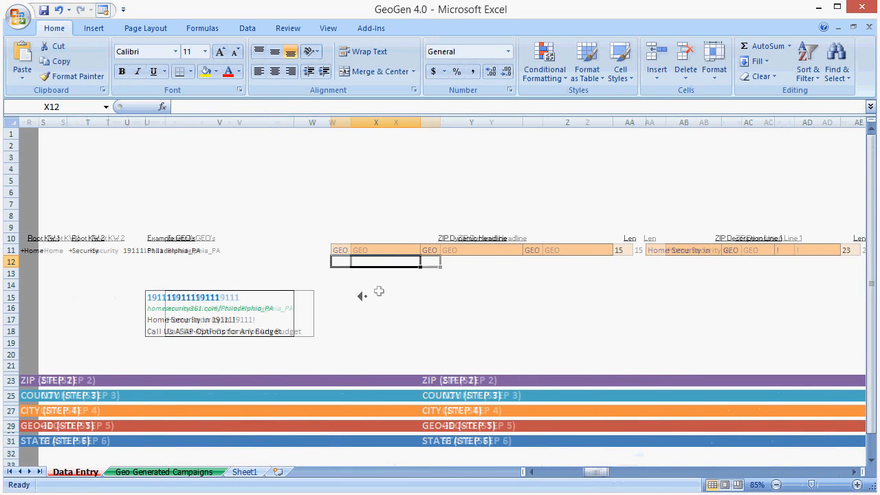
Step: Set the first ZIP Dynamic Headline cell to "Home Security" and clear the second cell
{"action": "left_click", "coordinate": [371, 251]}
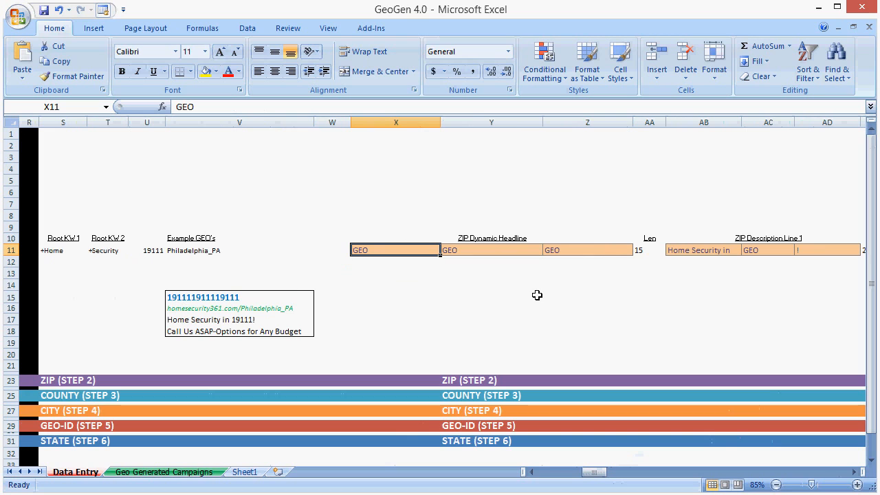
{"action": "left_click_drag", "start_coordinate": [53, 251], "coordinate": [112, 251]}
{"action": "left_click", "coordinate": [368, 248]}
{"action": "type", "text": "Home Security"}
{"action": "key", "text": "Tab"}
{"action": "key", "text": "Delete"}
Step: Fill the three ZIP Dynamic Headline cells with "Home Security in", "GEO" and "."
{"action": "left_click", "coordinate": [425, 251]}
{"action": "type", "text": "Home Secu"}
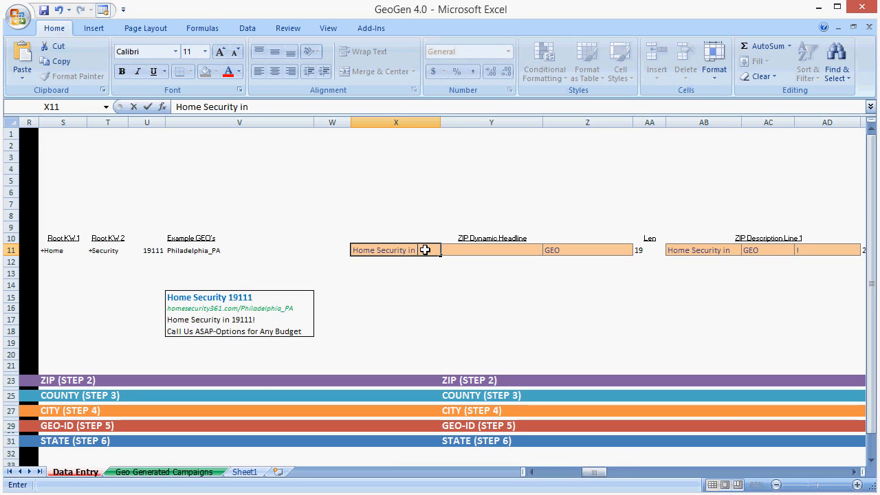
{"action": "key", "text": "Tab"}
{"action": "type", "text": "GEO"}
{"action": "key", "text": "Tab"}
{"action": "type", "text": "."}
{"action": "key", "text": "Return"}
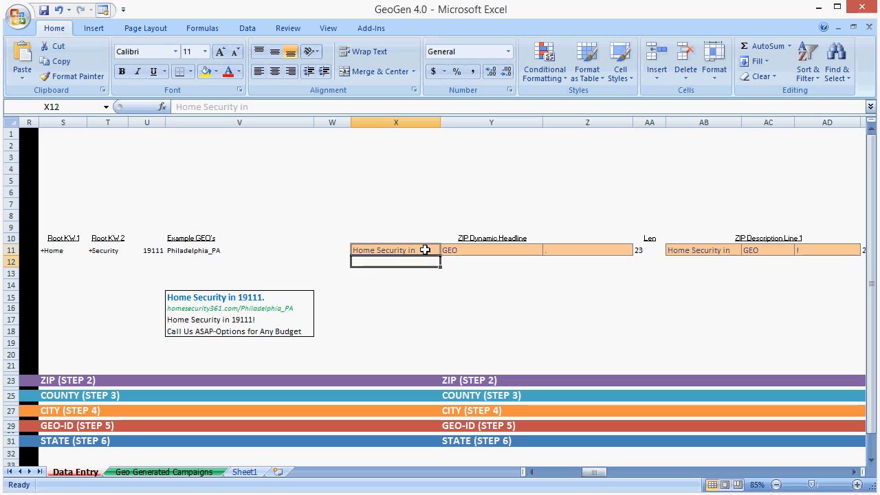
Step: Set the third ZIP Dynamic Headline cell to "!"
{"action": "key", "text": "Up"}
{"action": "key", "text": "Right"}
{"action": "key", "text": "Right"}
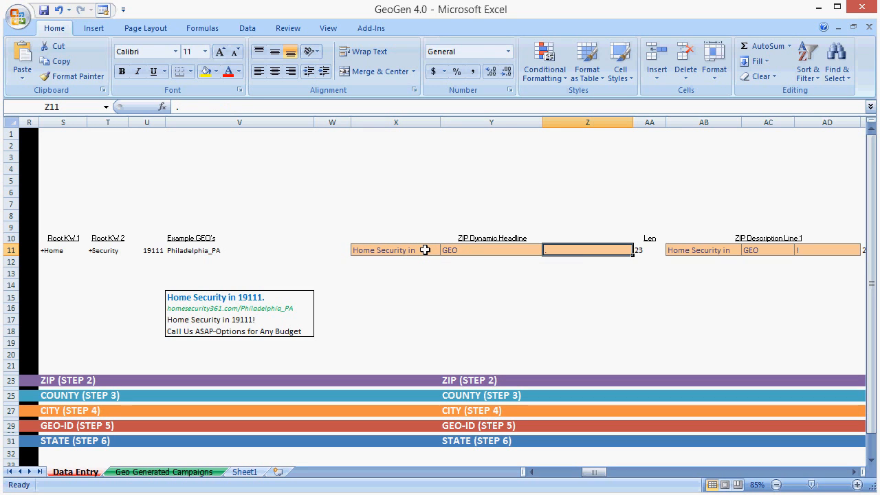
{"action": "type", "text": "!"}
{"action": "key", "text": "Return"}
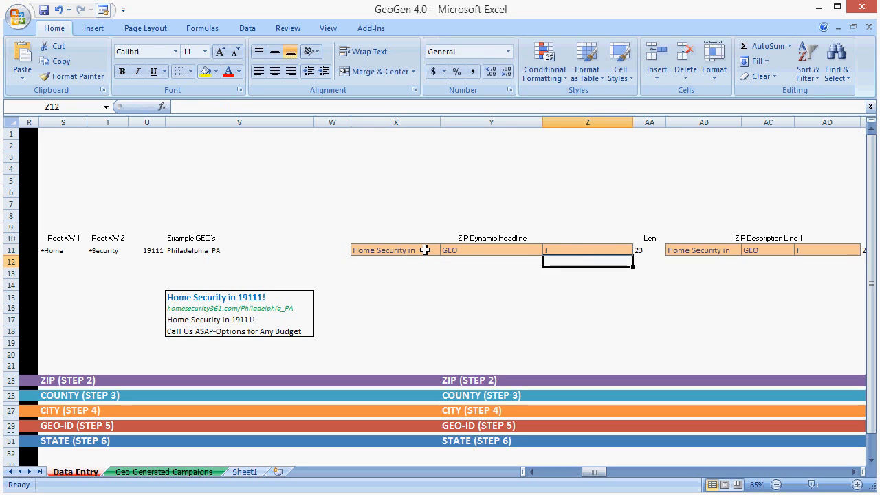
Step: Set the third ZIP Dynamic Headline cell to "?" and the first cell to "Need Security in"
{"action": "key", "text": "Up"}
{"action": "type", "text": "?"}
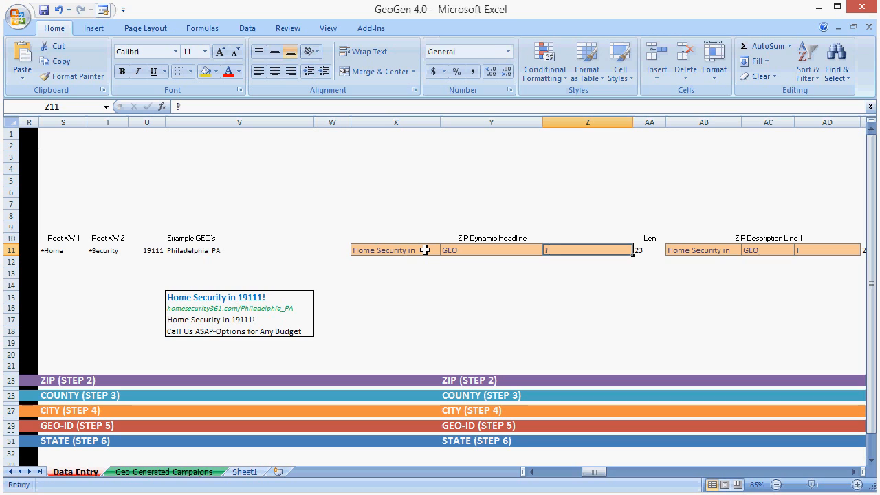
{"action": "key", "text": "Return"}
{"action": "key", "text": "Up"}
{"action": "key", "text": "Left"}
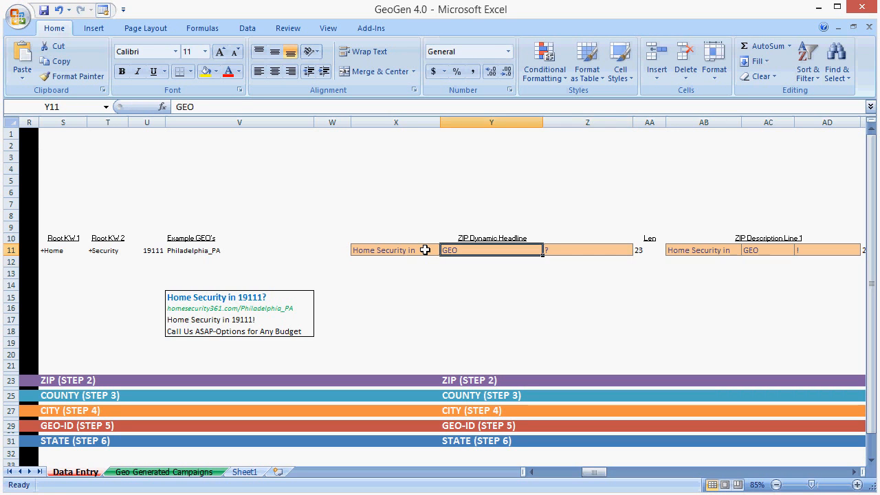
{"action": "key", "text": "Left"}
{"action": "type", "text": "Need Security in"}
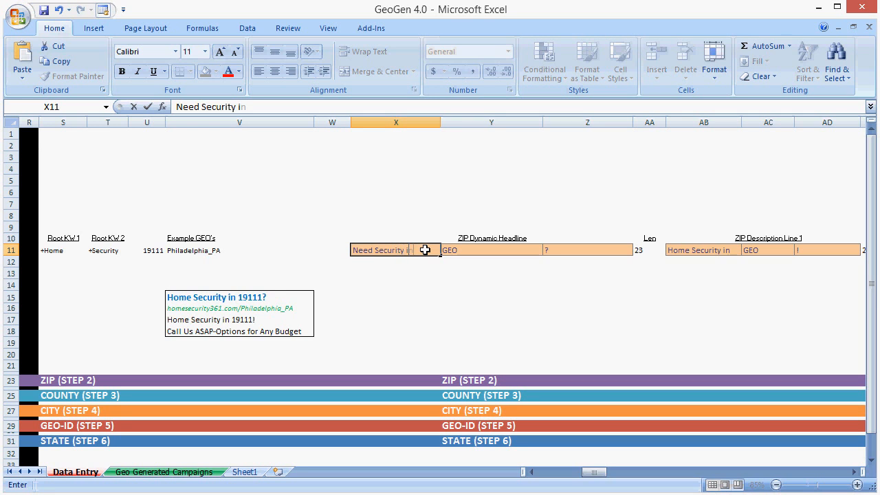
{"action": "key", "text": "Return"}
Step: Lengthen the first ZIP Dynamic Headline cell to "Need Home Security in" and inspect the headline's Len formula
{"action": "left_click", "coordinate": [660, 248]}
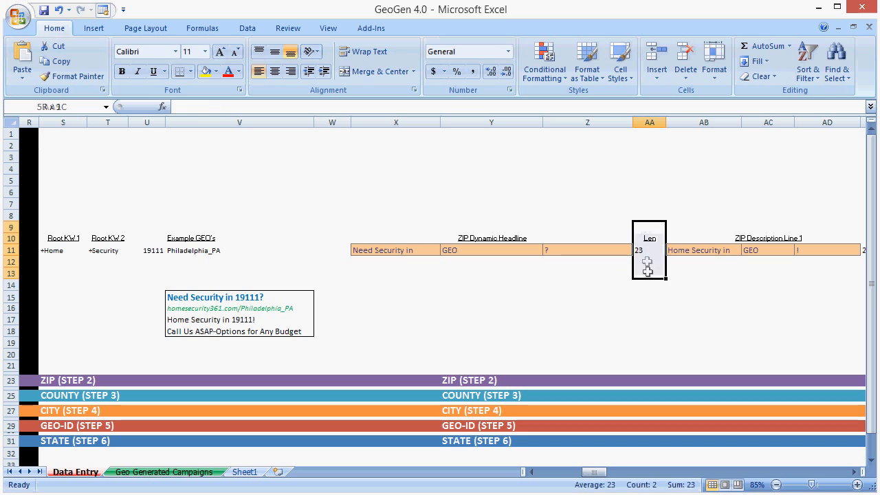
{"action": "left_click", "coordinate": [414, 241]}
{"action": "left_click", "coordinate": [408, 249]}
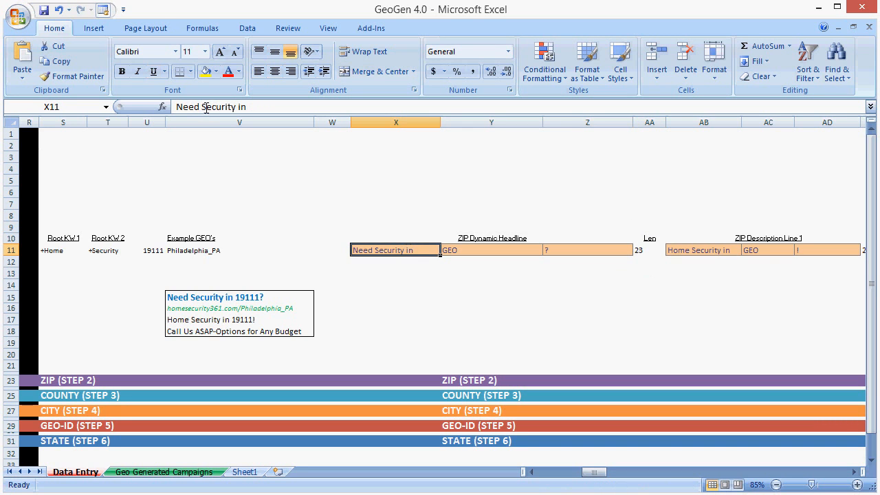
{"action": "left_click", "coordinate": [200, 107]}
{"action": "type", "text": "Home"}
{"action": "key", "text": "Return"}
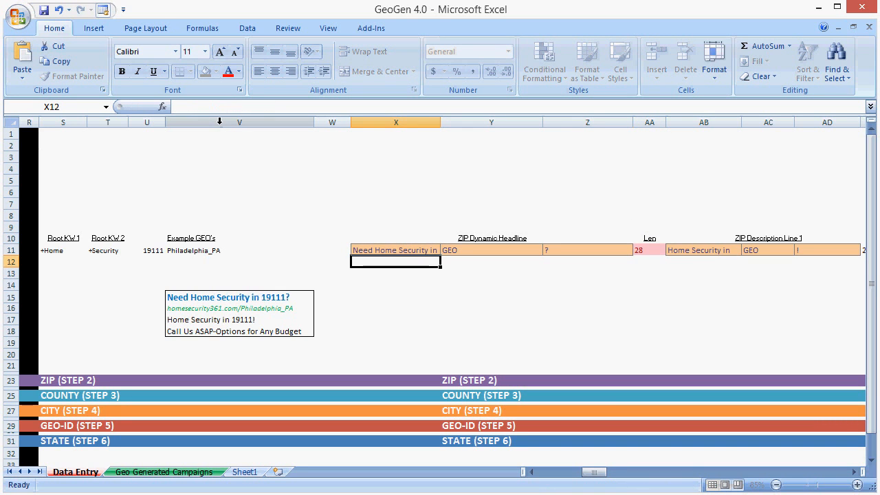
{"action": "left_click", "coordinate": [648, 260]}
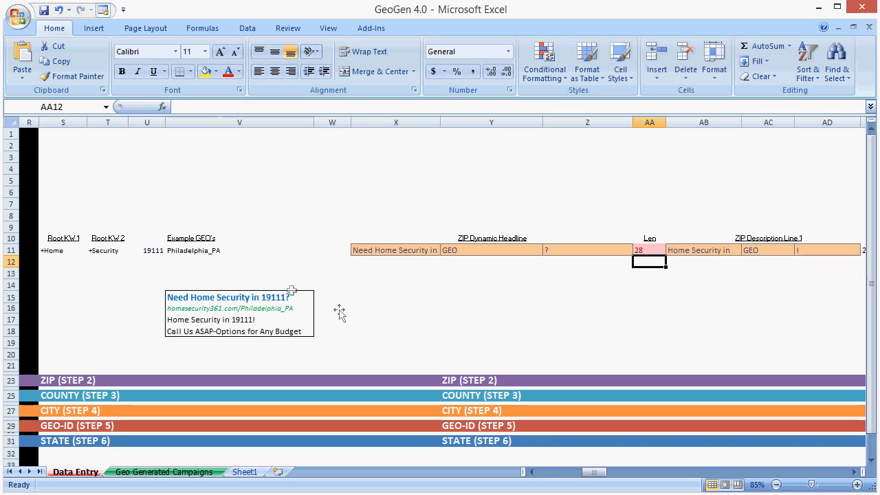
{"action": "left_click", "coordinate": [639, 250]}
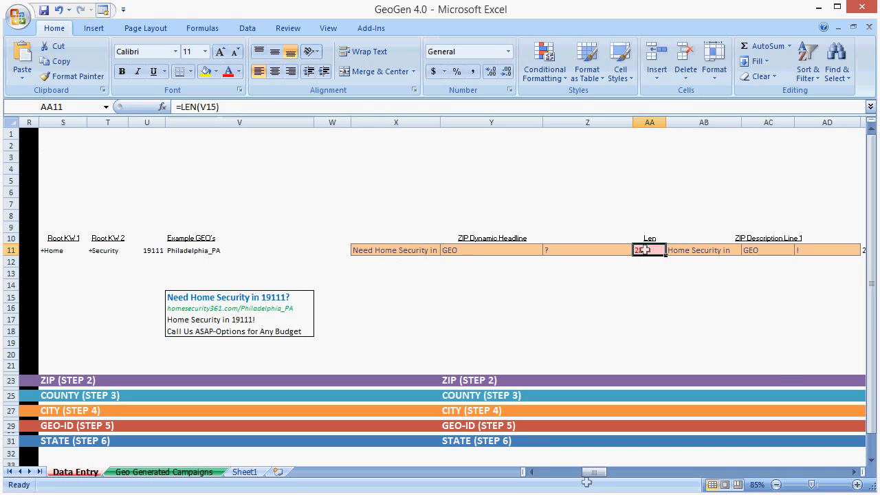
Step: Look at the Generic Headline entry, and shorten the first ZIP Dynamic Headline cell to "Need Security in"
{"action": "mouse_move", "coordinate": [588, 472]}
{"action": "left_mouse_down"}
{"action": "mouse_move", "coordinate": [524, 476]}
{"action": "mouse_move", "coordinate": [595, 476]}
{"action": "left_mouse_up"}
{"action": "left_click", "coordinate": [458, 251]}
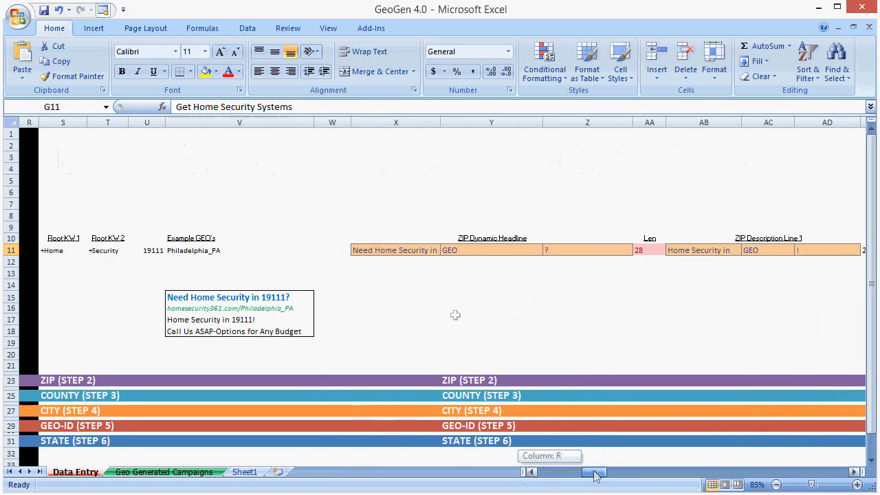
{"action": "left_click", "coordinate": [395, 249]}
{"action": "left_click", "coordinate": [228, 107]}
{"action": "key", "text": "BackSpace"}
{"action": "key", "text": "BackSpace"}
{"action": "key", "text": "BackSpace"}
{"action": "key", "text": "BackSpace"}
{"action": "key", "text": "BackSpace"}
{"action": "key", "text": "Return"}
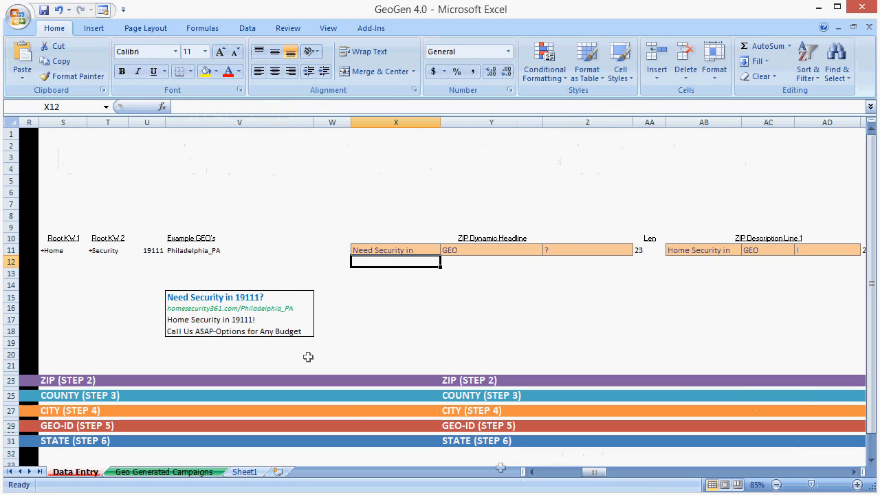
Step: Fill all three COUNTY Dynamic Description Line 1 cells with "GEO"
{"action": "left_click_drag", "start_coordinate": [593, 471], "coordinate": [657, 471]}
{"action": "left_click", "coordinate": [422, 303]}
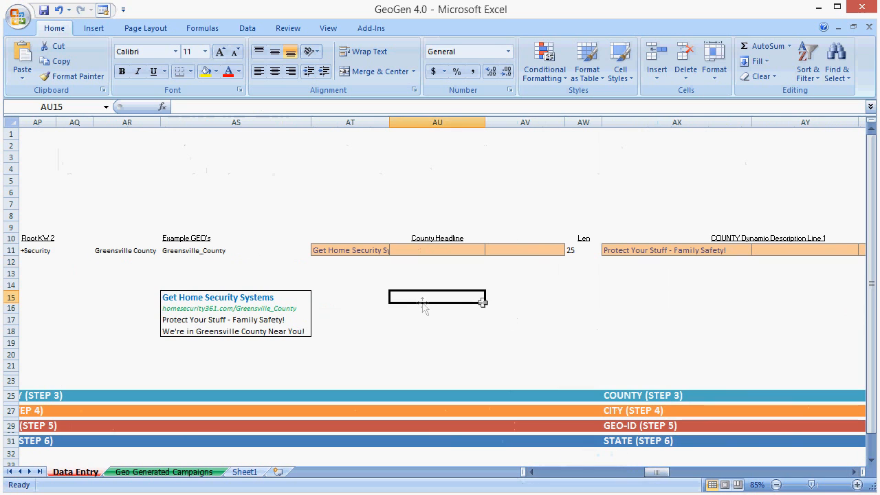
{"action": "scroll", "coordinate": [530, 279], "scroll_direction": "right", "scroll_amount": 1}
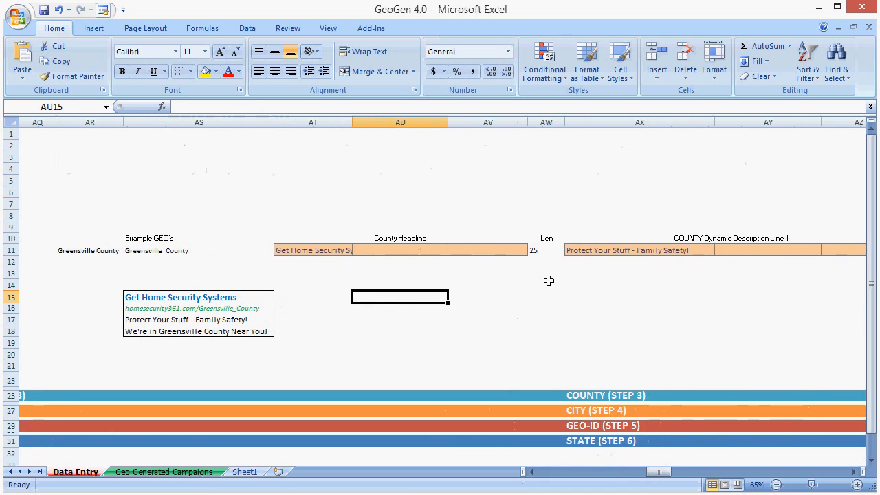
{"action": "left_click", "coordinate": [670, 250]}
{"action": "type", "text": "GEO"}
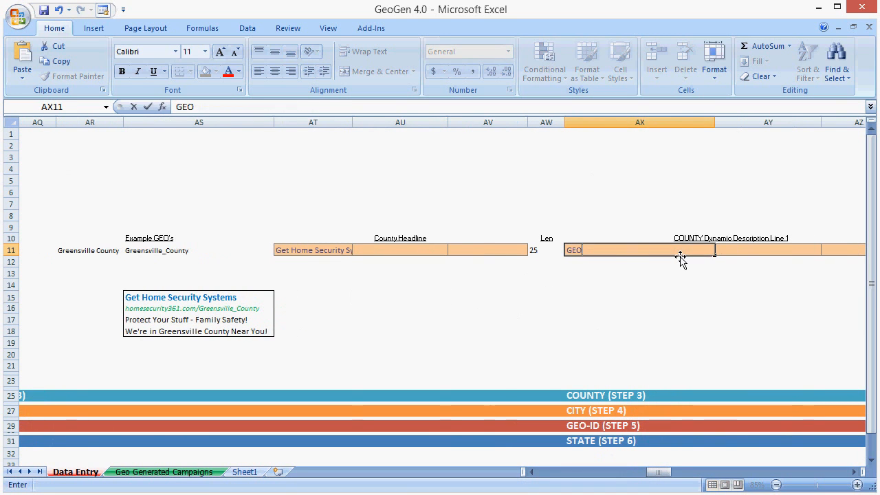
{"action": "key", "text": "Tab"}
{"action": "type", "text": "GEO"}
{"action": "key", "text": "Tab"}
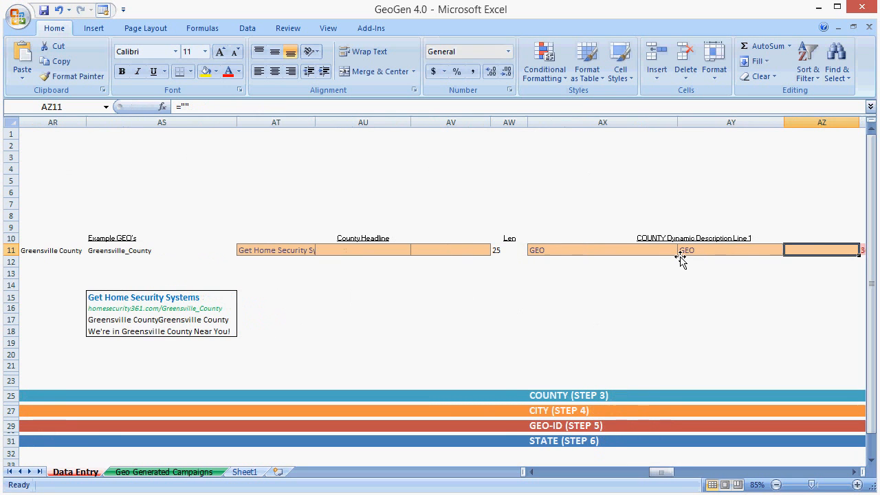
{"action": "type", "text": "GEO"}
{"action": "key", "text": "Tab"}
{"action": "type", "text": "`"}
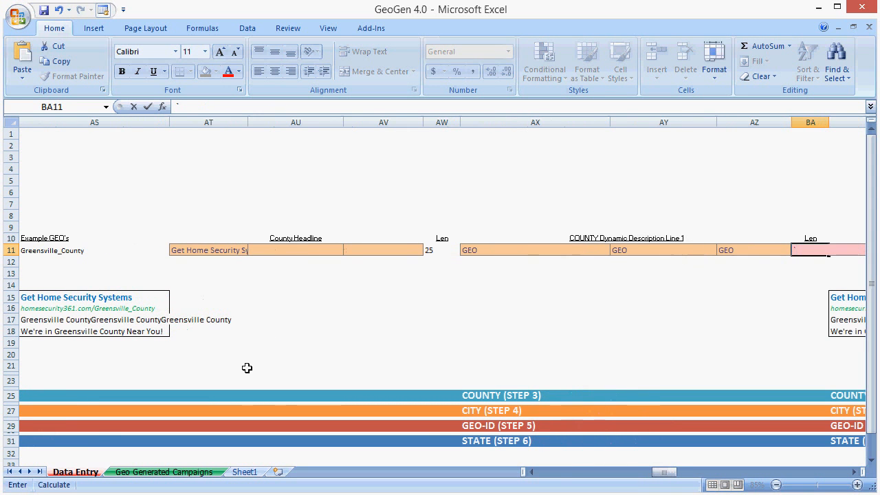
Step: Fill all three COUNTY Dynamic Description Line 2 cells with "GEO"
{"action": "left_click_drag", "start_coordinate": [666, 471], "coordinate": [679, 471]}
{"action": "left_click", "coordinate": [300, 250]}
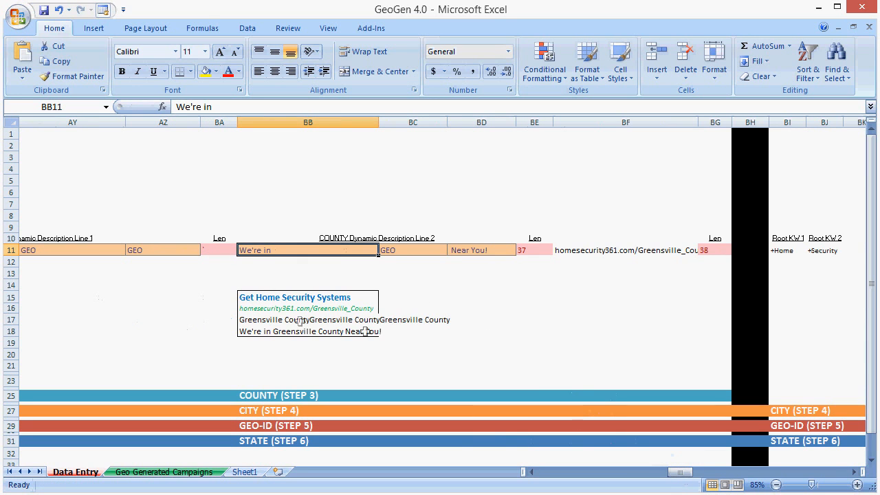
{"action": "type", "text": "GEO"}
{"action": "key", "text": "Tab"}
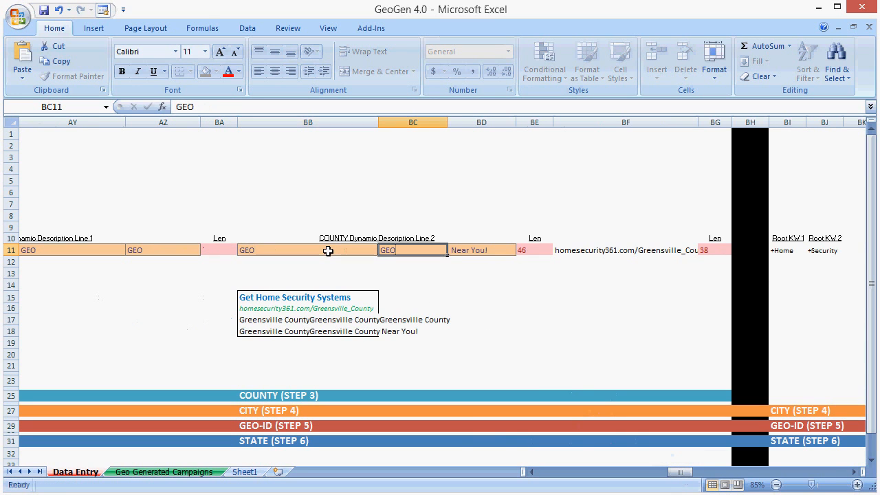
{"action": "key", "text": "Tab"}
{"action": "type", "text": "GEO"}
{"action": "key", "text": "Return"}
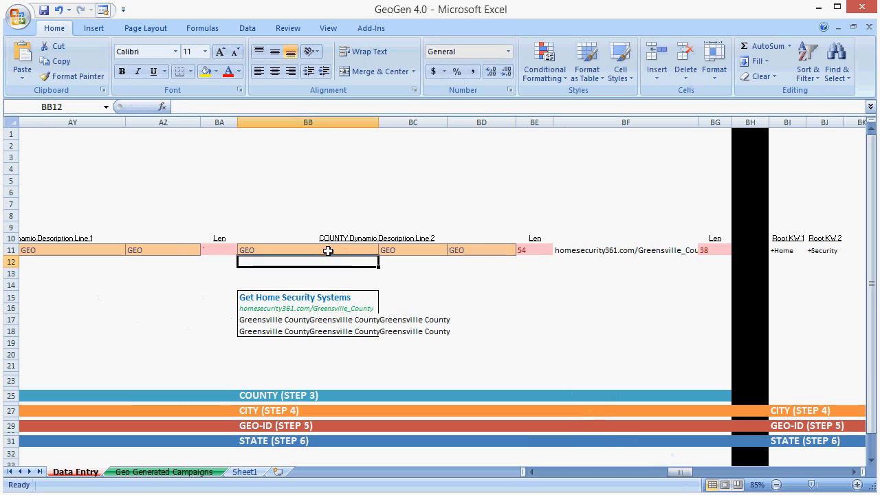
Step: Undo the "GEO" entries in both COUNTY Dynamic Description lines
{"action": "left_click_drag", "start_coordinate": [328, 250], "coordinate": [459, 252]}
{"action": "key", "text": "ctrl+z"}
{"action": "key", "text": "ctrl+z"}
{"action": "key", "text": "ctrl+z"}
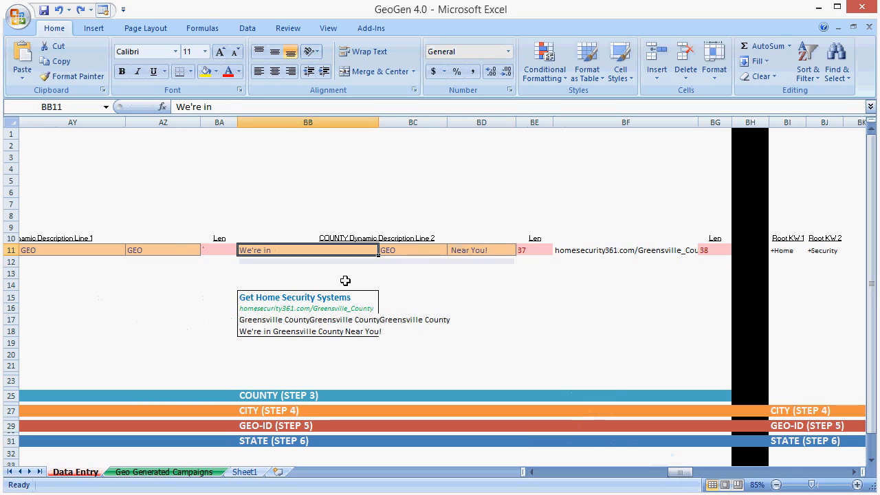
{"action": "key", "text": "ctrl+z"}
{"action": "key", "text": "ctrl+z"}
{"action": "key", "text": "ctrl+z"}
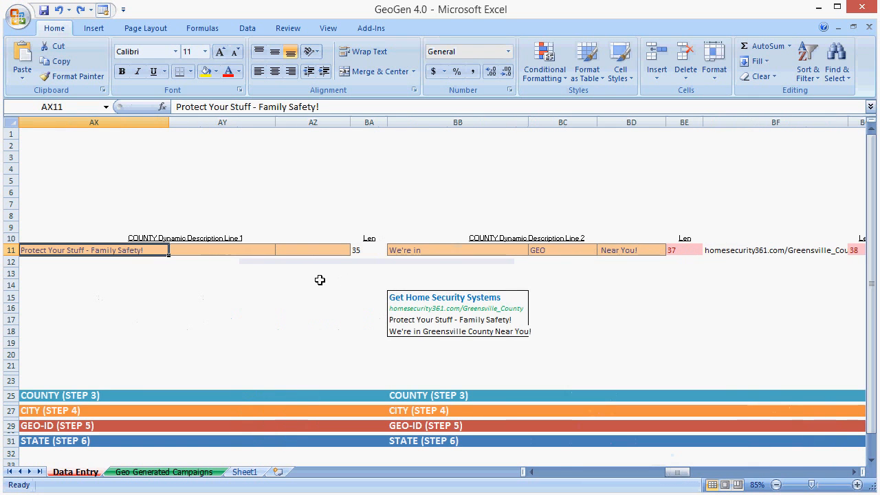
{"action": "left_click", "coordinate": [321, 283]}
Step: Set the third CITY Headline cell to "?"
{"action": "left_click_drag", "start_coordinate": [681, 472], "coordinate": [712, 473]}
{"action": "left_click", "coordinate": [376, 249]}
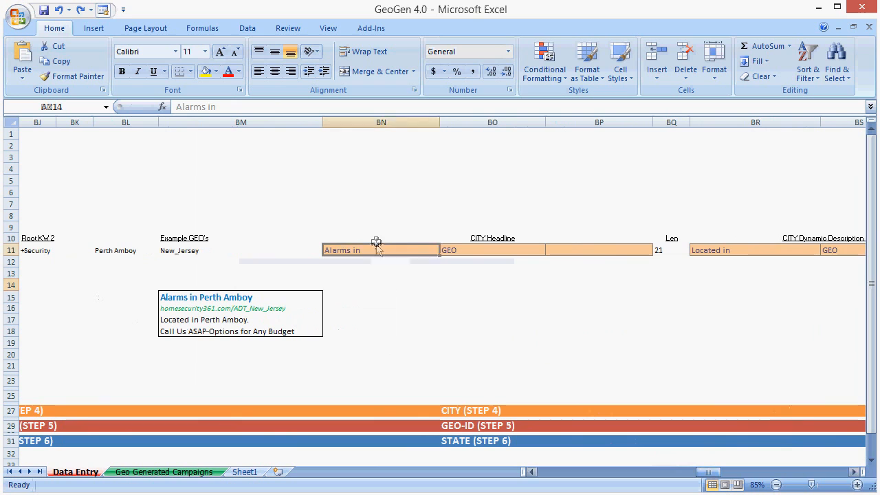
{"action": "left_click", "coordinate": [466, 249]}
{"action": "left_click", "coordinate": [579, 253]}
{"action": "type", "text": "?"}
{"action": "key", "text": "Return"}
Step: Set the third CITY Headline cell to "." to end the headline
{"action": "left_click", "coordinate": [575, 250]}
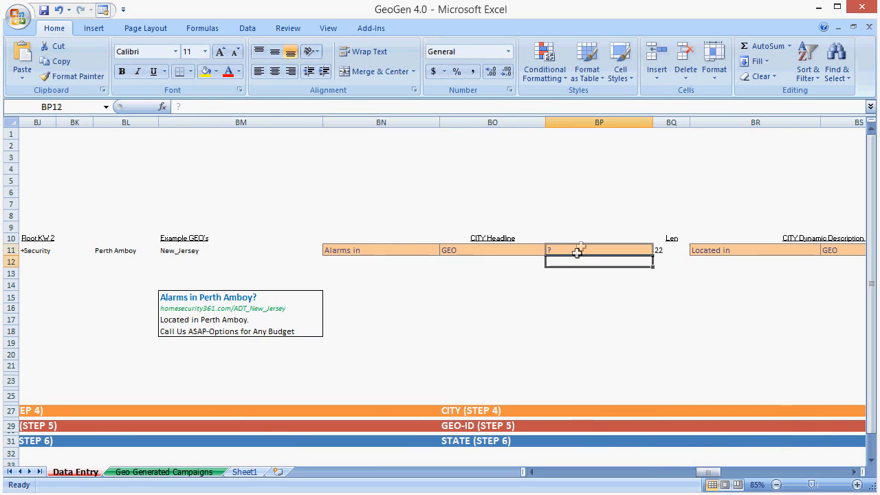
{"action": "type", "text": "."}
{"action": "key", "text": "Tab"}
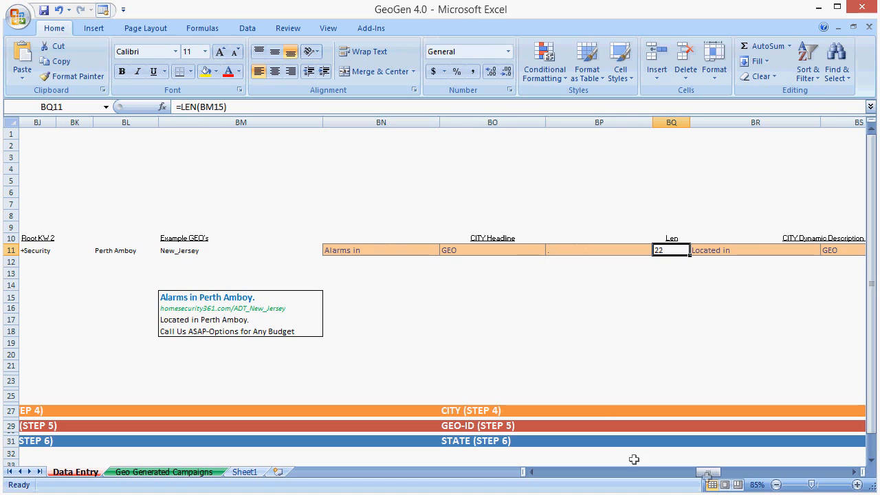
Step: Examine the STATE Dynamic Headline and Description Line 1 entries, and return to the generic section of Data Entry
{"action": "left_click_drag", "start_coordinate": [706, 472], "coordinate": [719, 476]}
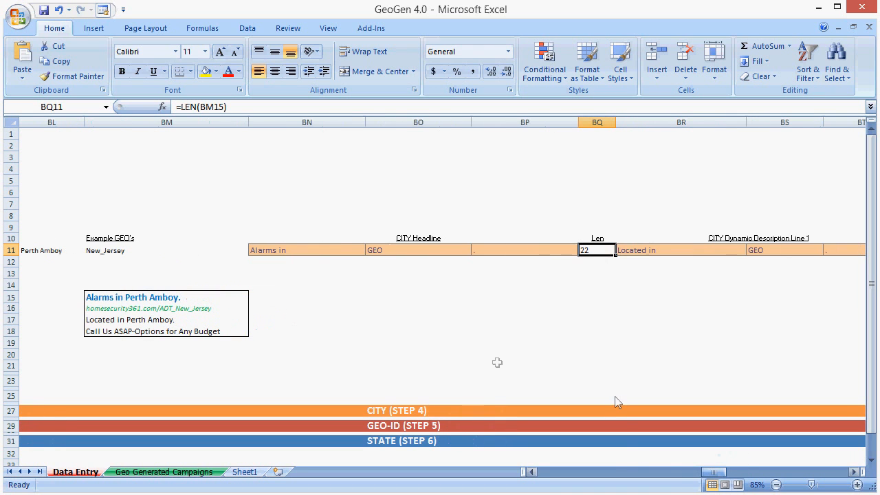
{"action": "left_click_drag", "start_coordinate": [717, 476], "coordinate": [820, 474]}
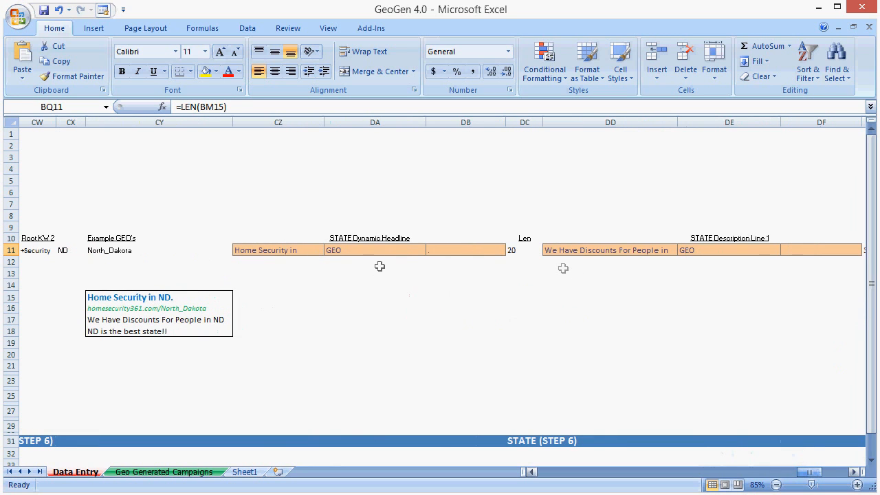
{"action": "left_click", "coordinate": [296, 252]}
{"action": "left_click", "coordinate": [623, 252]}
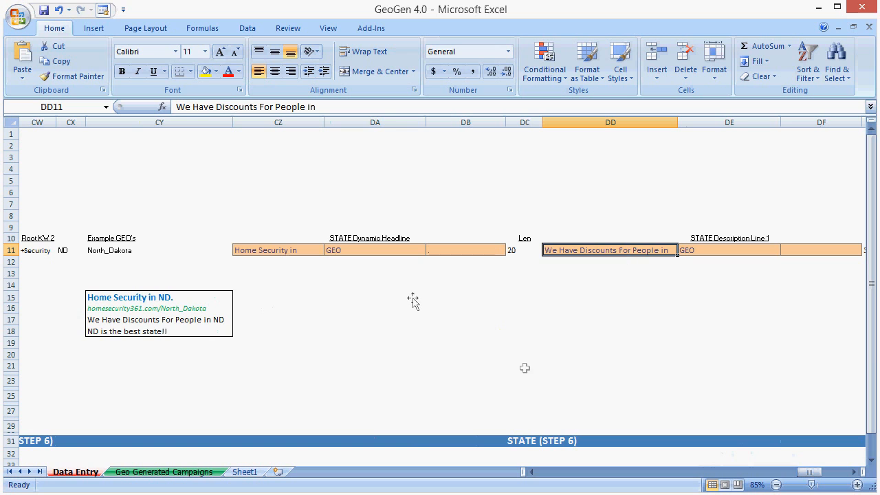
{"action": "left_click_drag", "start_coordinate": [806, 473], "coordinate": [533, 470]}
{"action": "left_click", "coordinate": [611, 250]}
{"action": "left_click", "coordinate": [459, 307]}
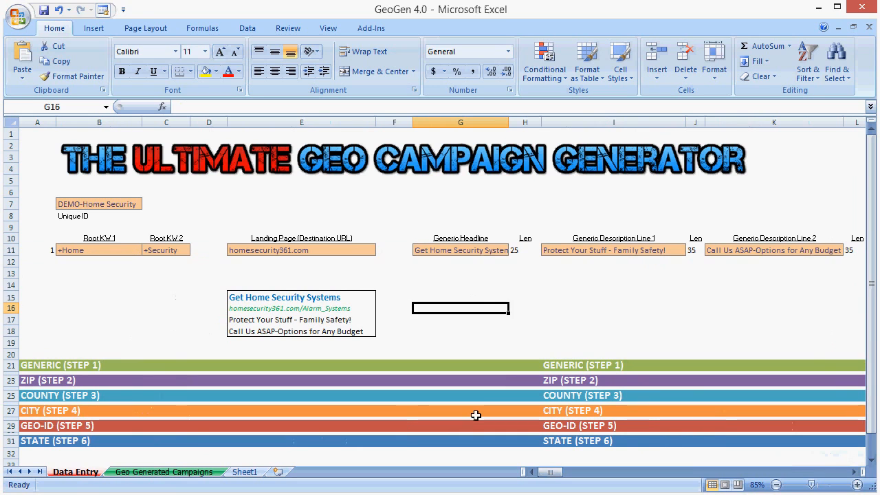
{"action": "left_click", "coordinate": [479, 331]}
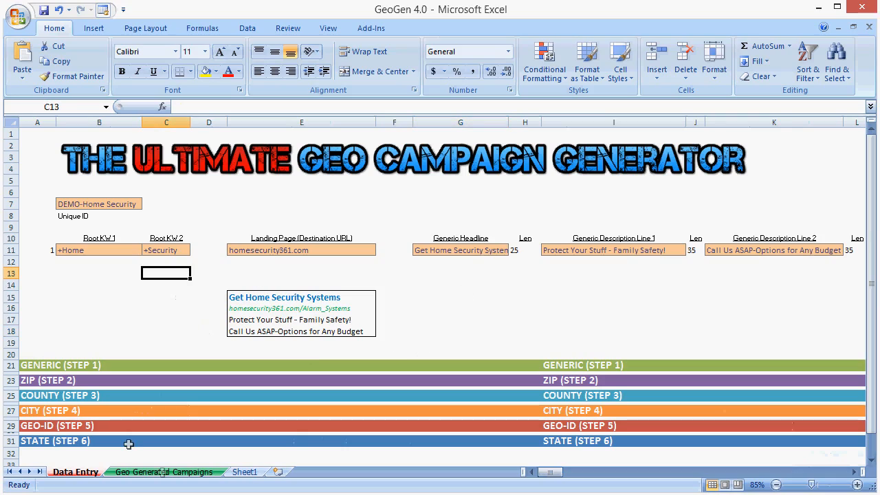
Step: Compare the Data Entry sheet with the ads on the Geo Generated Campaigns sheet, and switch to AdWords Editor
{"action": "left_click", "coordinate": [163, 473]}
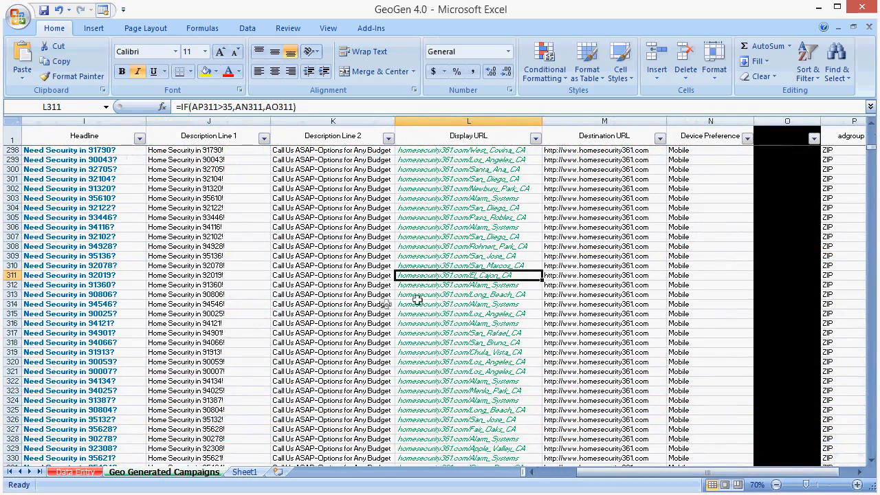
{"action": "left_click", "coordinate": [76, 473]}
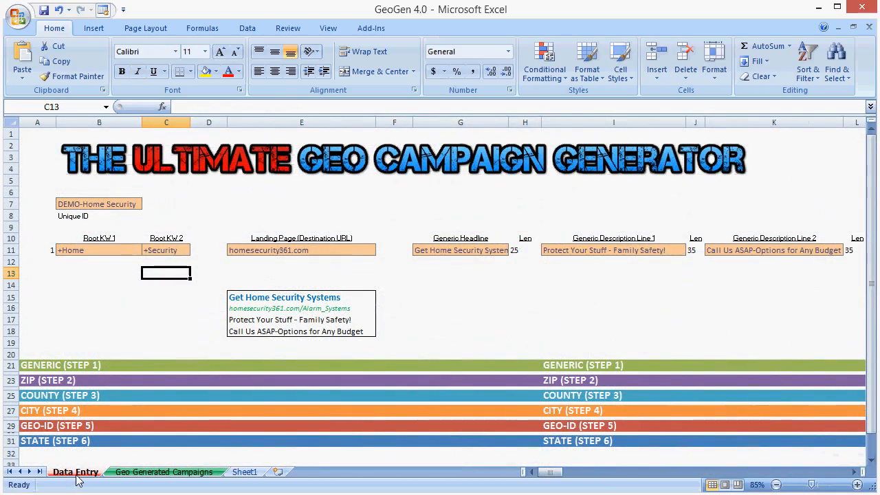
{"action": "left_click", "coordinate": [130, 474]}
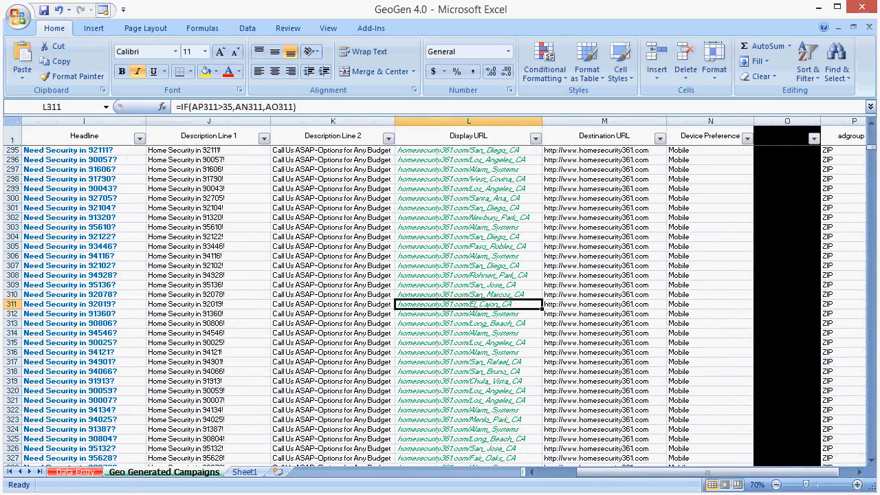
{"action": "scroll", "coordinate": [443, 305], "scroll_direction": "up", "scroll_amount": 1}
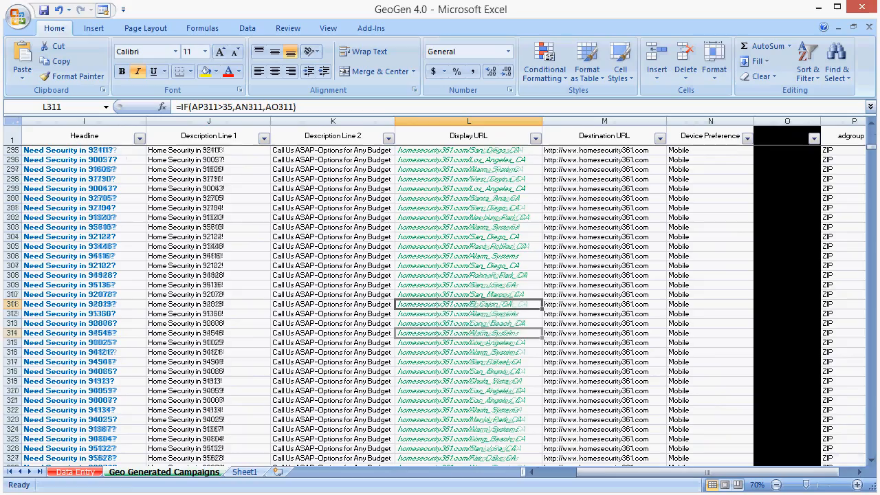
{"action": "key", "text": "alt+Tab"}
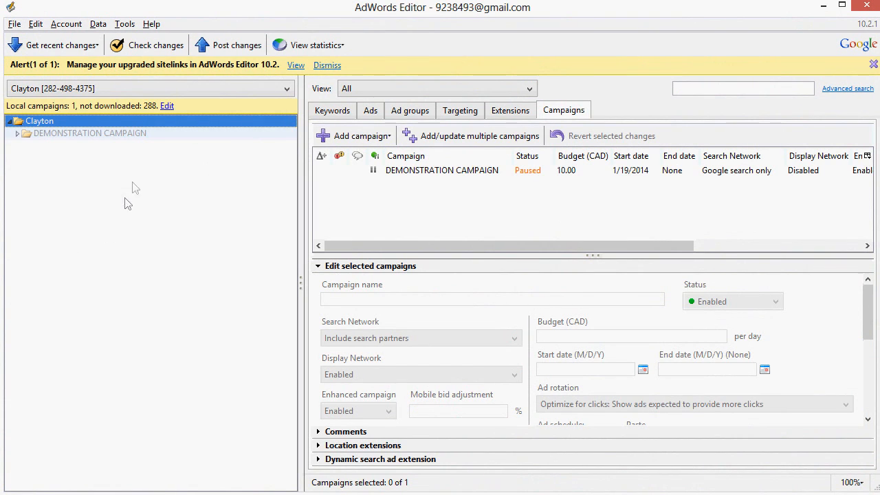
Step: Switch to the GeoGen workbook and copy the Campaign through Max CPC columns (A to E) of the Geo Generated Campaigns sheet
{"action": "key", "text": "alt+Tab"}
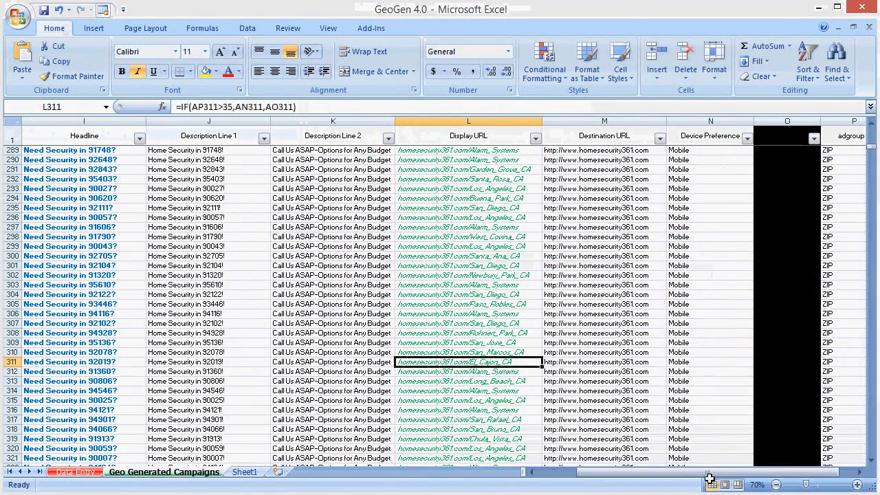
{"action": "scroll", "coordinate": [708, 479], "scroll_direction": "up", "scroll_amount": 1}
{"action": "scroll", "coordinate": [652, 457], "scroll_direction": "left", "scroll_amount": 8}
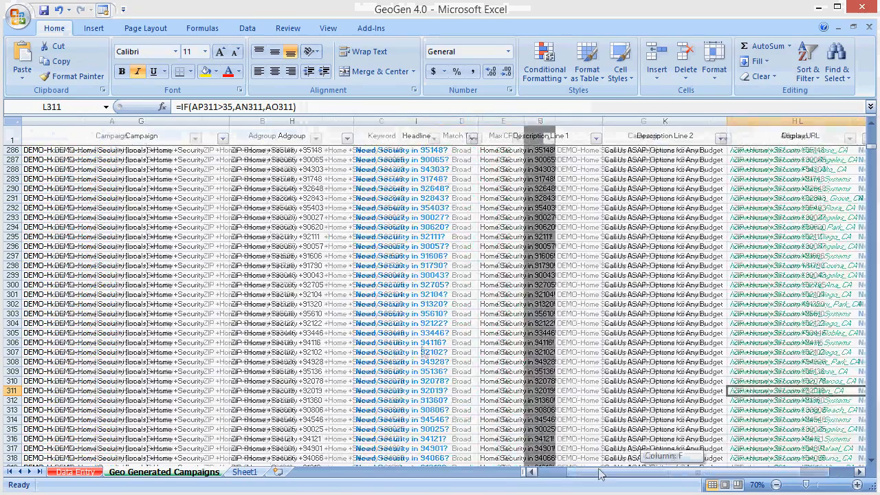
{"action": "scroll", "coordinate": [60, 120], "scroll_direction": "up", "scroll_amount": 1}
{"action": "left_click", "coordinate": [62, 121]}
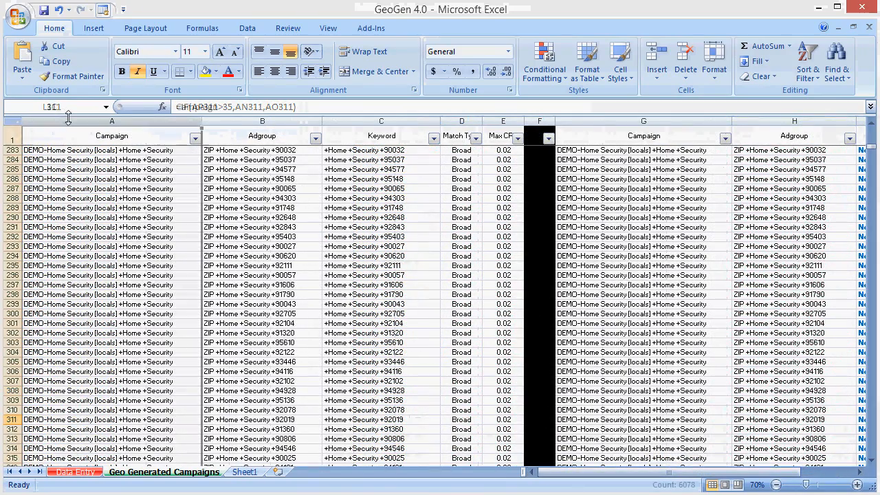
{"action": "left_click_drag", "start_coordinate": [347, 115], "coordinate": [503, 121]}
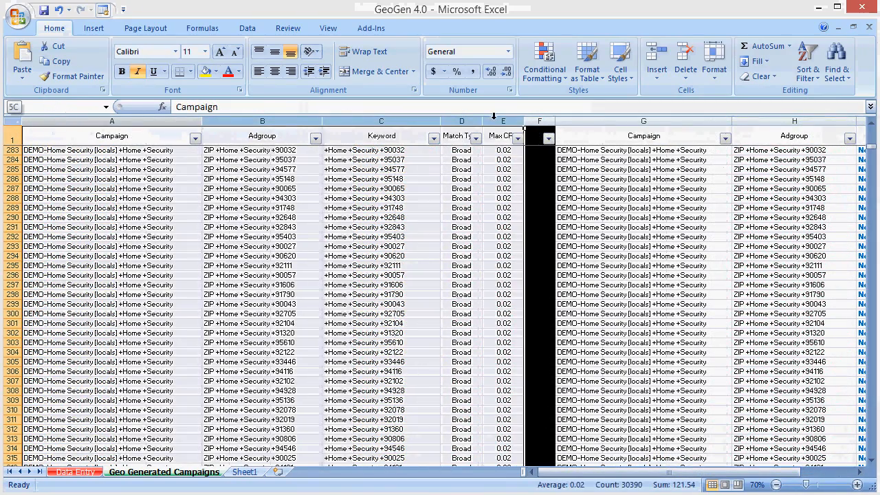
{"action": "key", "text": "ctrl+c"}
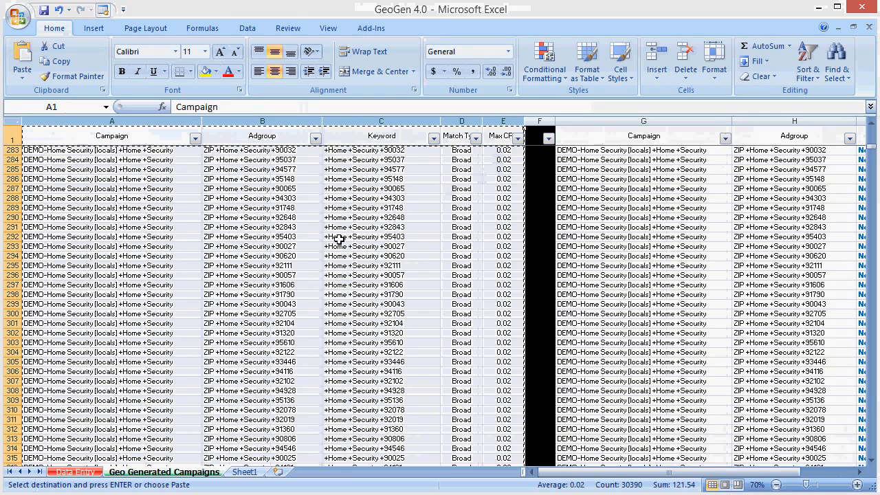
Step: Examine the generated keywords and the matching CITY ad descriptions and display URLs down the Geo Generated Campaigns sheet
{"action": "left_click", "coordinate": [350, 198]}
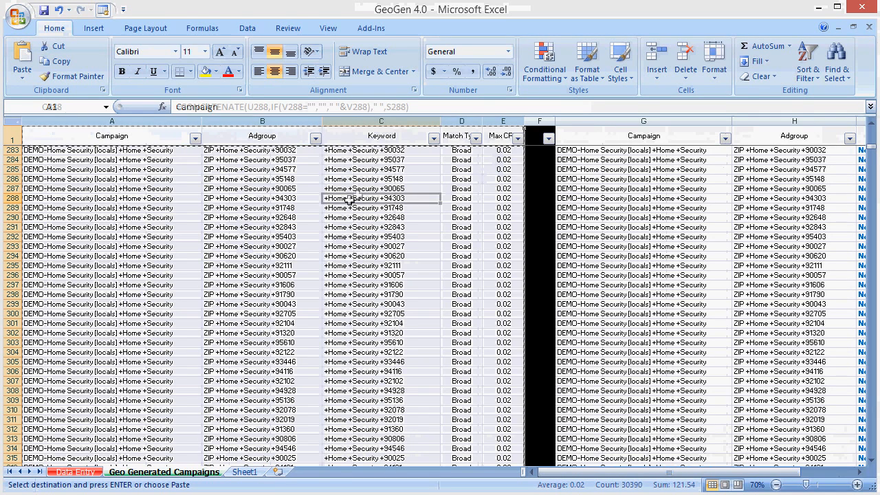
{"action": "left_click", "coordinate": [359, 227]}
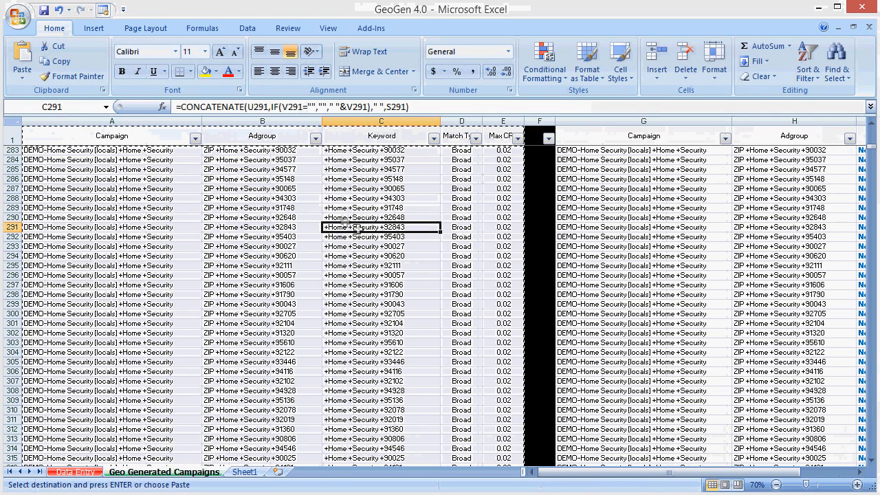
{"action": "left_click", "coordinate": [392, 284]}
{"action": "scroll", "coordinate": [392, 284], "scroll_direction": "down", "scroll_amount": 2}
{"action": "left_click_drag", "start_coordinate": [871, 147], "coordinate": [871, 163]}
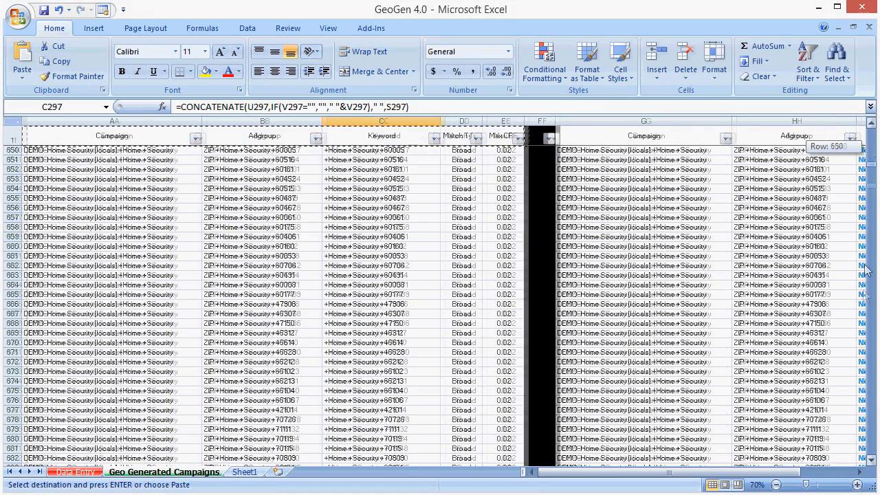
{"action": "left_click_drag", "start_coordinate": [866, 271], "coordinate": [876, 443]}
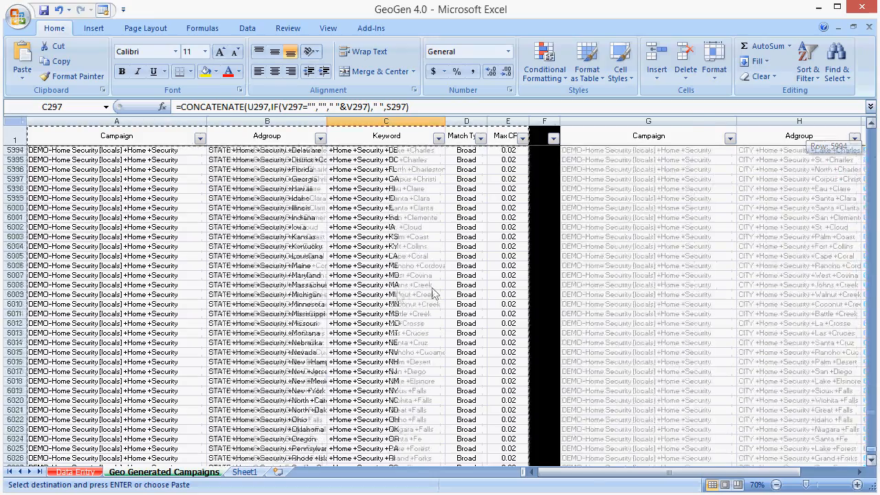
{"action": "left_click", "coordinate": [388, 323]}
{"action": "scroll", "coordinate": [426, 256], "scroll_direction": "down", "scroll_amount": 3}
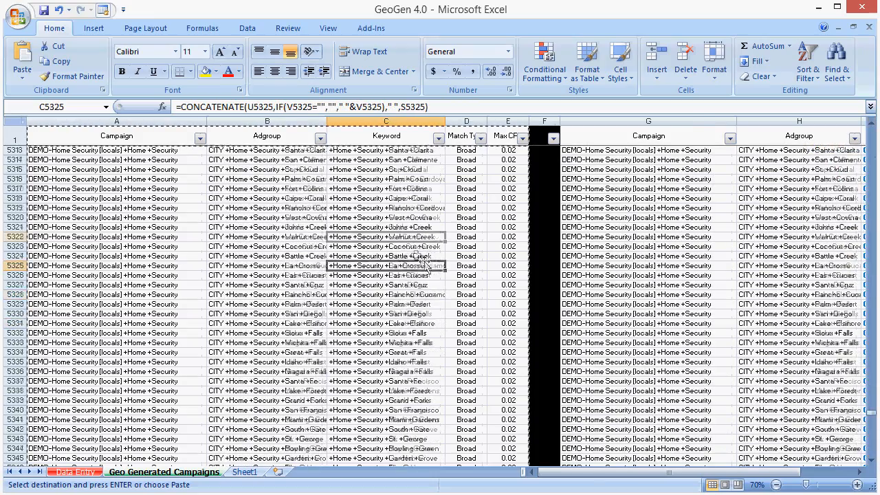
{"action": "left_click_drag", "start_coordinate": [570, 473], "coordinate": [606, 479]}
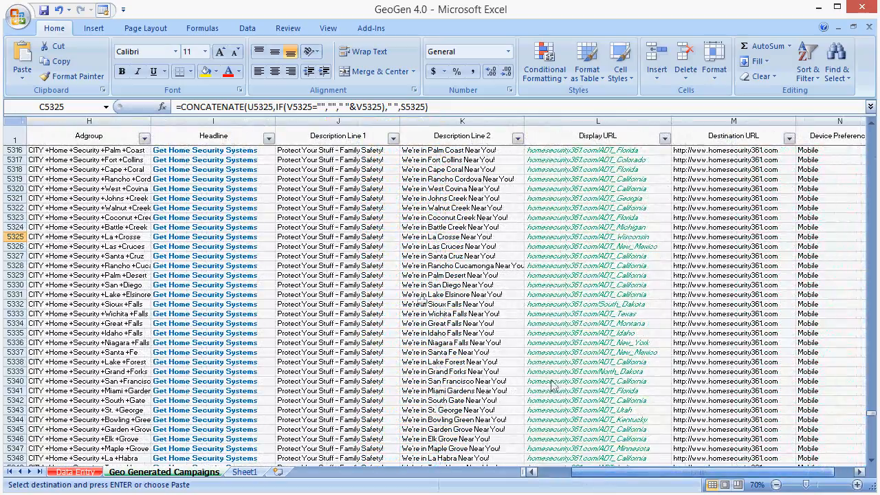
{"action": "left_click_drag", "start_coordinate": [335, 296], "coordinate": [457, 295]}
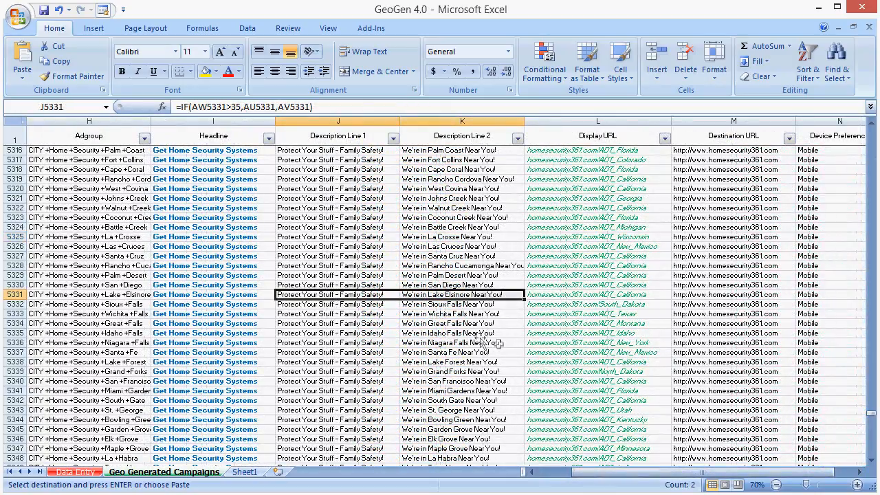
{"action": "left_click", "coordinate": [584, 296]}
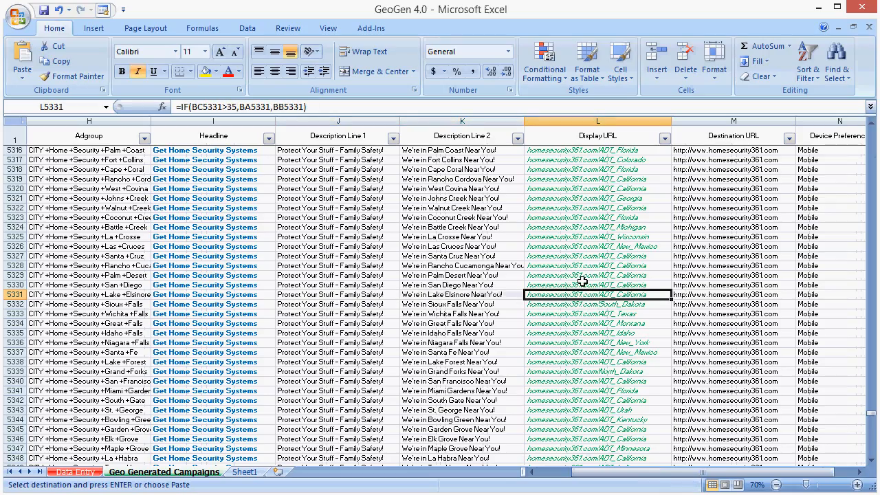
Step: Copy columns A to E again, paste them into AdWords Editor's Add/update multiple keywords tool, then preview and process the import
{"action": "left_click_drag", "start_coordinate": [717, 472], "coordinate": [543, 472]}
{"action": "left_click_drag", "start_coordinate": [508, 121], "coordinate": [94, 116]}
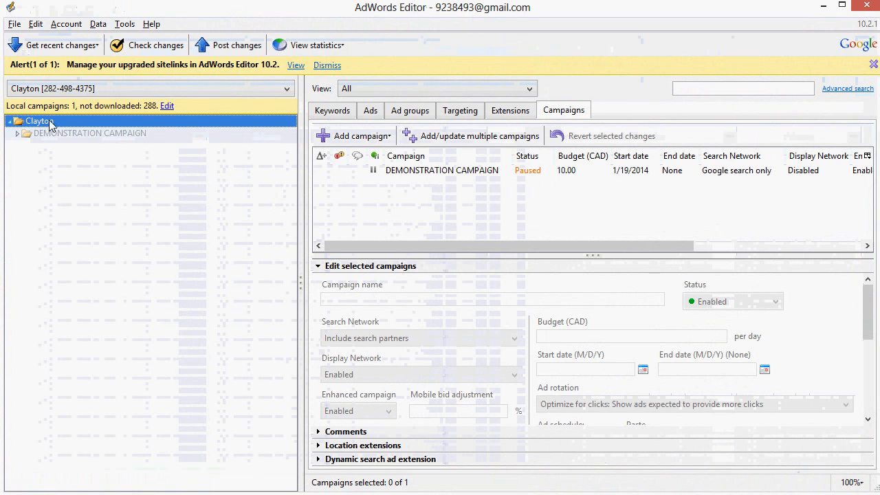
{"action": "left_click", "coordinate": [332, 111]}
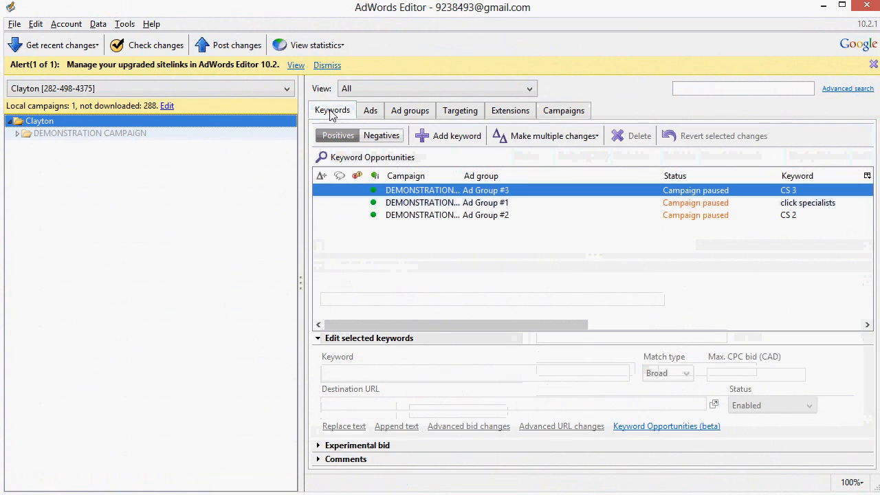
{"action": "left_click", "coordinate": [510, 137]}
{"action": "left_click", "coordinate": [543, 155]}
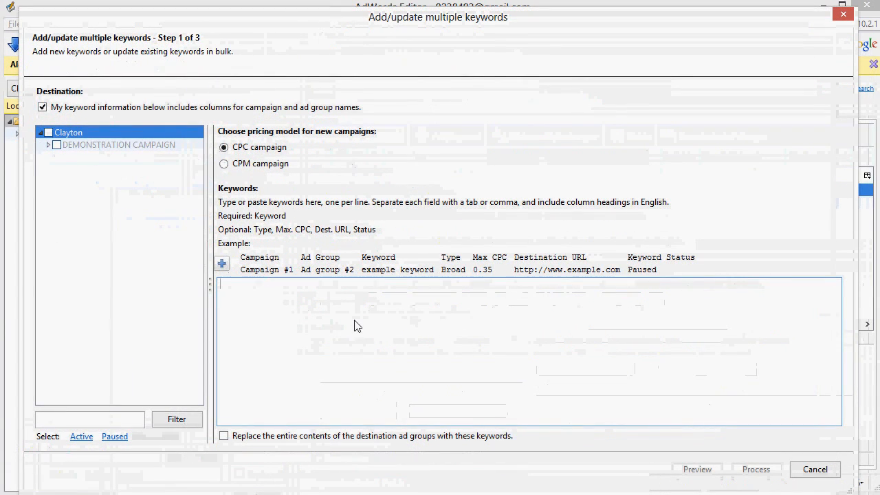
{"action": "key", "text": "ctrl+v"}
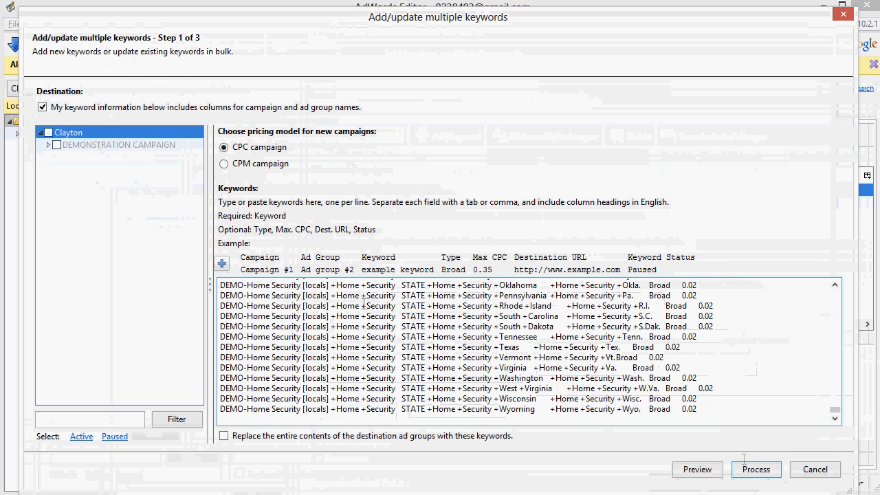
{"action": "left_click", "coordinate": [696, 469]}
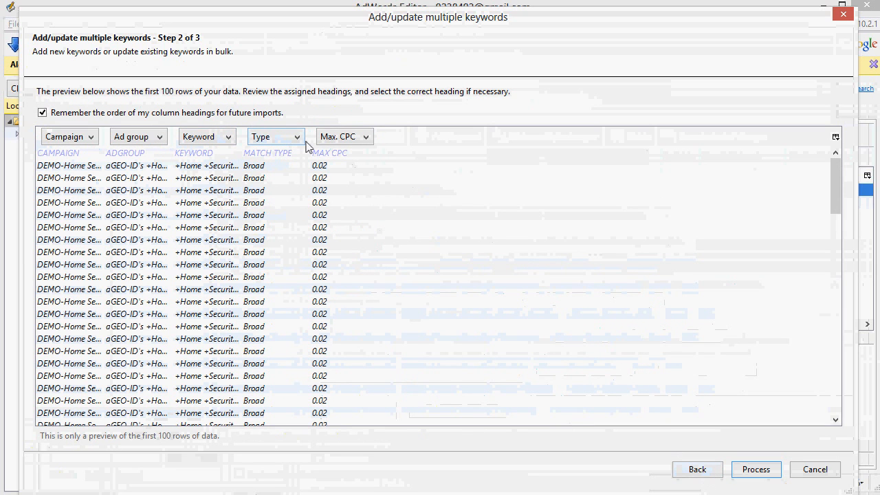
{"action": "left_click", "coordinate": [755, 469]}
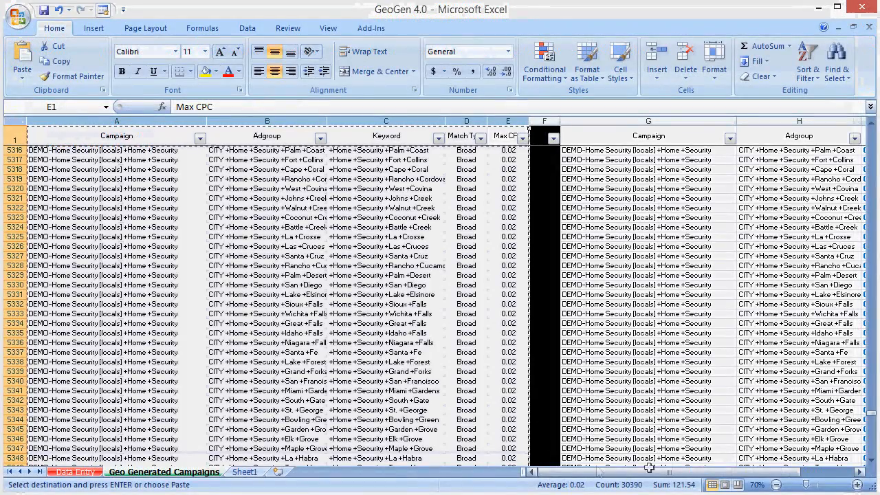
Step: Review the root keywords on the workbook's Data Entry sheet, and return to Geo Generated Campaigns
{"action": "left_click", "coordinate": [77, 472]}
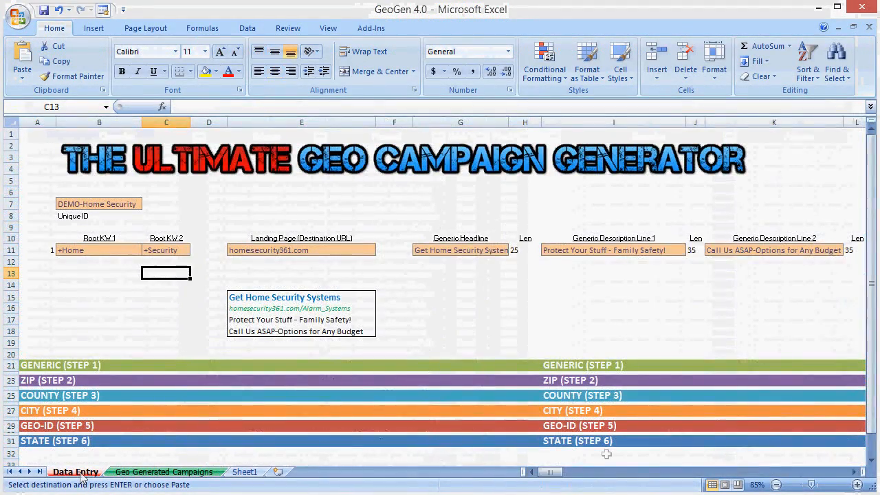
{"action": "left_click", "coordinate": [553, 473]}
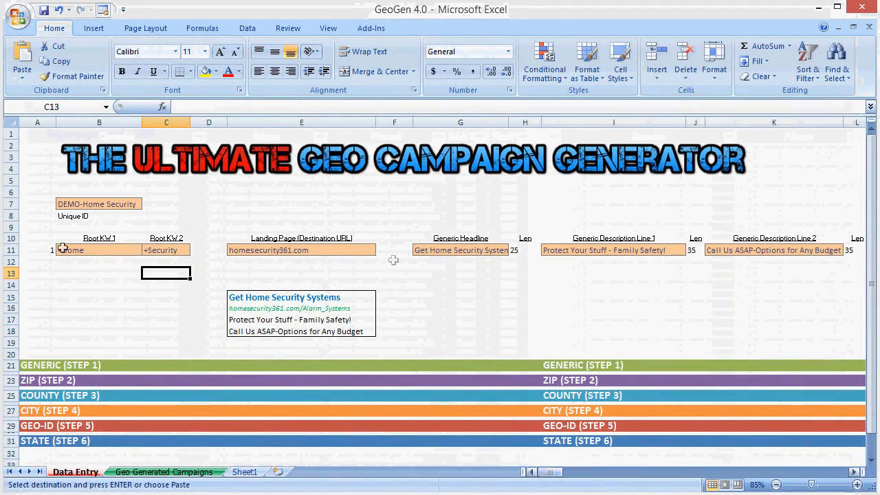
{"action": "left_click_drag", "start_coordinate": [69, 250], "coordinate": [157, 247]}
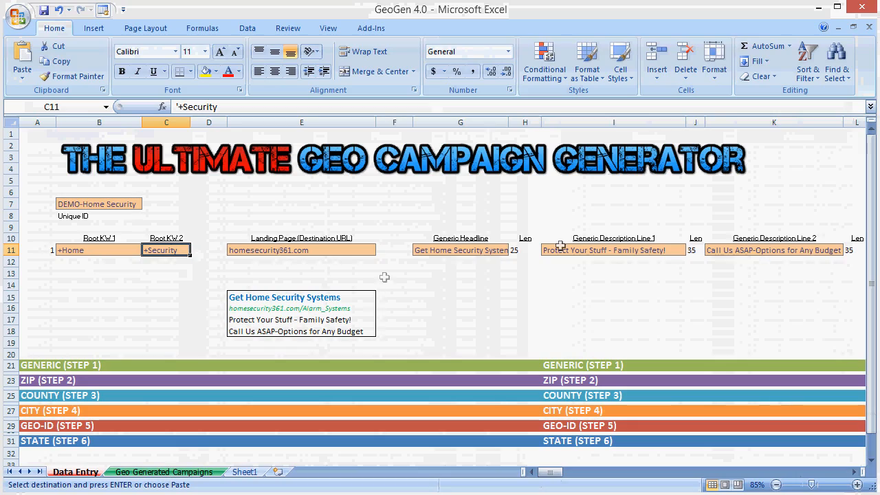
{"action": "left_click", "coordinate": [163, 472]}
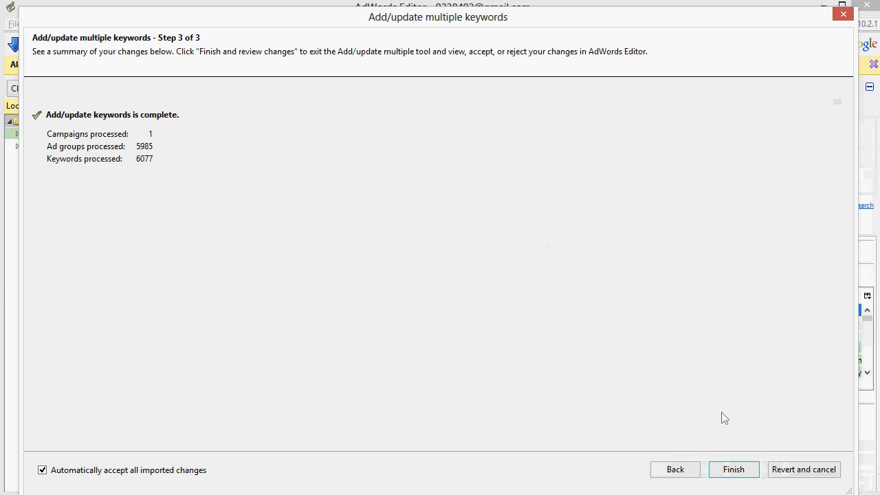
Step: Finish the keyword import in AdWords Editor and examine the ad groups inside the DEMO-Home Security [locals] +Home +Security campaign
{"action": "left_click", "coordinate": [734, 471]}
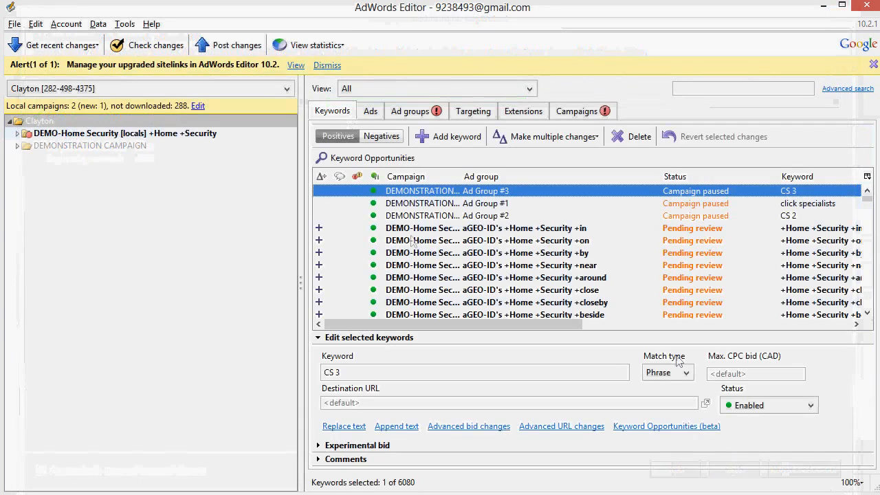
{"action": "left_click", "coordinate": [18, 134]}
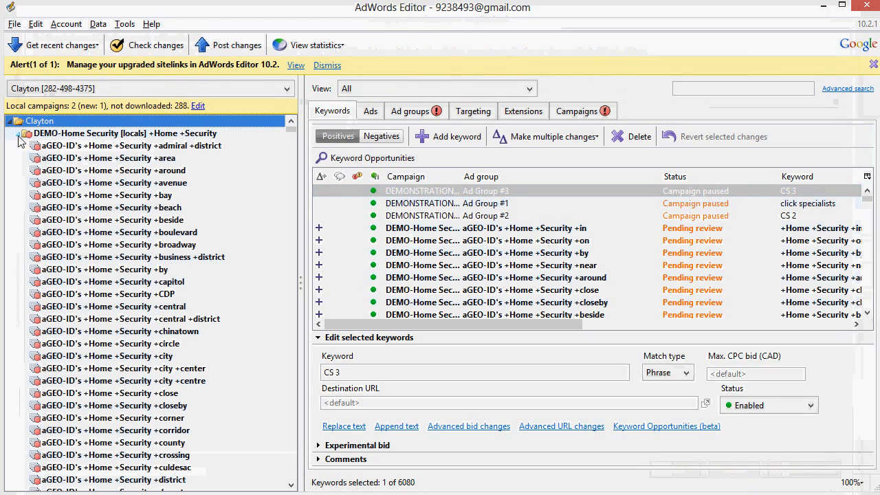
{"action": "left_click_drag", "start_coordinate": [290, 130], "coordinate": [291, 136]}
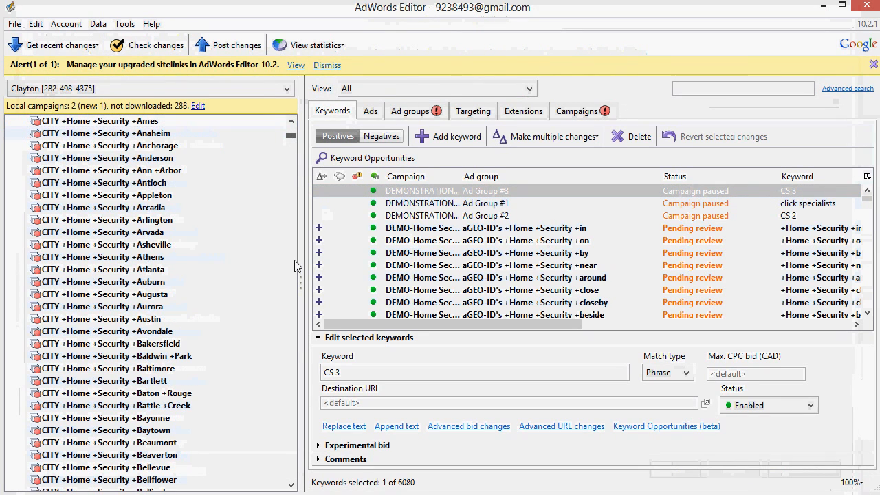
{"action": "scroll", "coordinate": [303, 336], "scroll_direction": "down", "scroll_amount": 20}
{"action": "left_click_drag", "start_coordinate": [291, 277], "coordinate": [291, 128]}
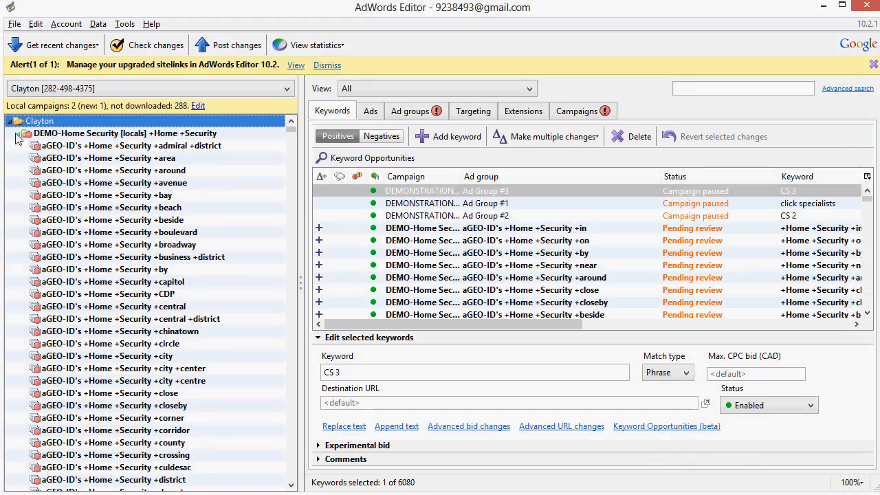
{"action": "left_click", "coordinate": [18, 134]}
Step: Copy the ad columns G to N, Campaign through Device Preference, from Geo Generated Campaigns and switch to the text ads in AdWords Editor
{"action": "key", "text": "alt+Tab"}
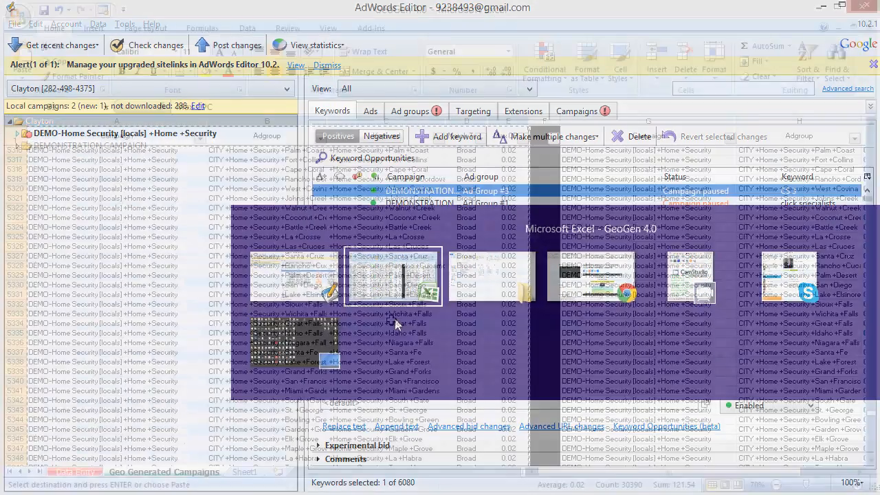
{"action": "left_click_drag", "start_coordinate": [608, 473], "coordinate": [632, 474]}
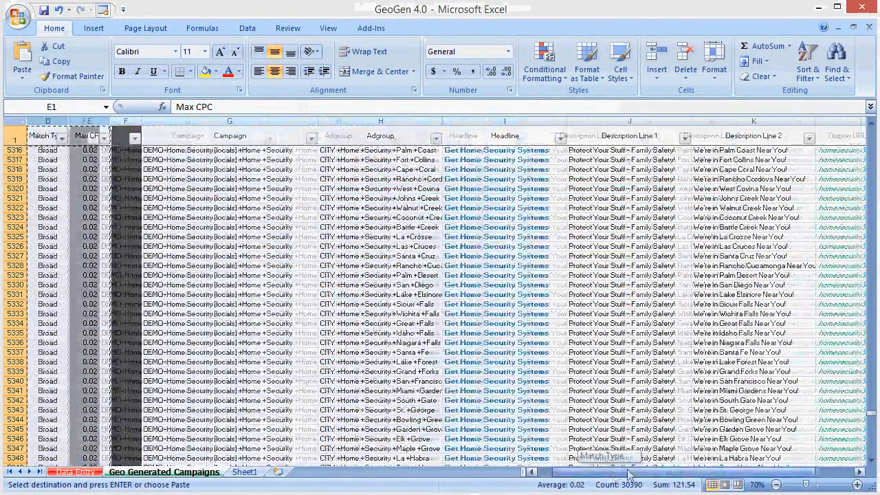
{"action": "mouse_move", "coordinate": [163, 120]}
{"action": "left_mouse_down"}
{"action": "mouse_move", "coordinate": [790, 120]}
{"action": "mouse_move", "coordinate": [147, 116]}
{"action": "left_mouse_up"}
{"action": "left_click", "coordinate": [177, 216]}
{"action": "scroll", "coordinate": [169, 202], "scroll_direction": "up", "scroll_amount": 2}
{"action": "left_click_drag", "start_coordinate": [677, 473], "coordinate": [544, 473]}
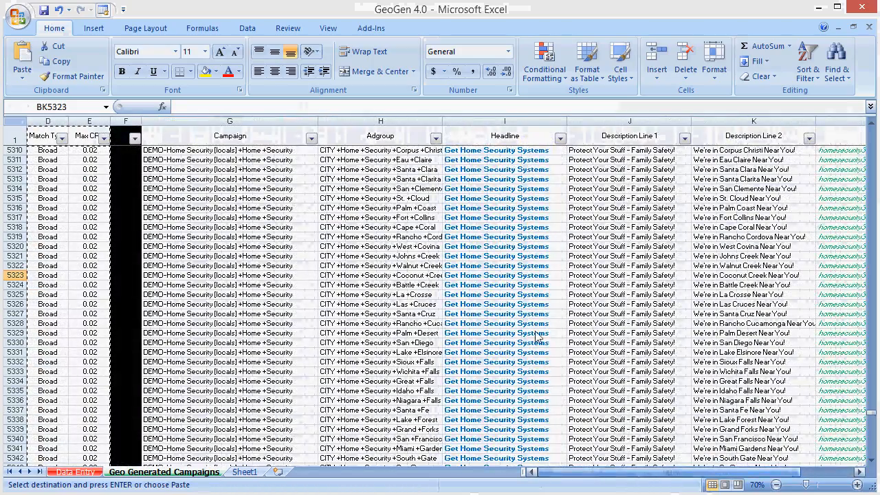
{"action": "scroll", "coordinate": [497, 271], "scroll_direction": "down", "scroll_amount": 1}
{"action": "left_click_drag", "start_coordinate": [631, 475], "coordinate": [640, 476]}
{"action": "left_click", "coordinate": [826, 119]}
{"action": "left_click_drag", "start_coordinate": [826, 119], "coordinate": [176, 117]}
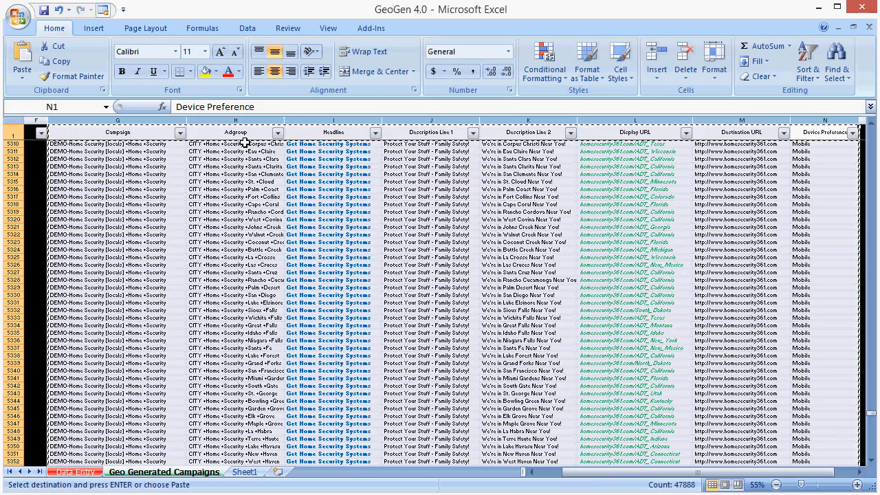
{"action": "key", "text": "alt+Tab"}
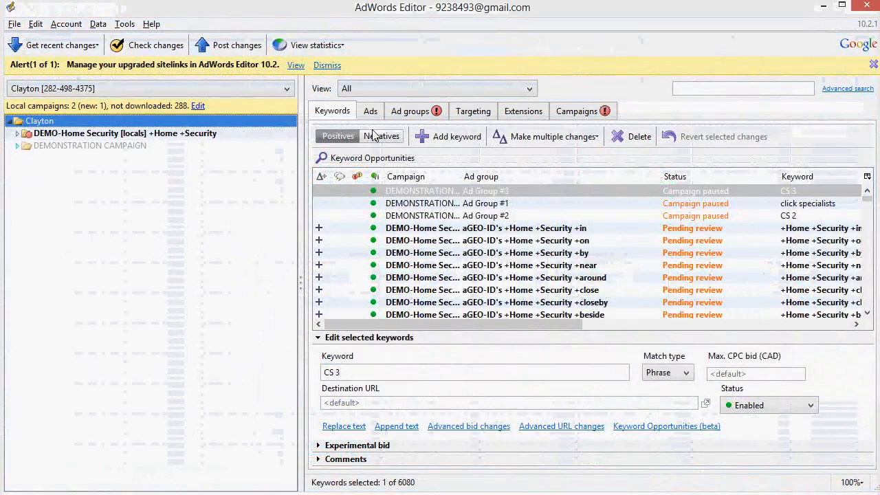
{"action": "left_click", "coordinate": [369, 111]}
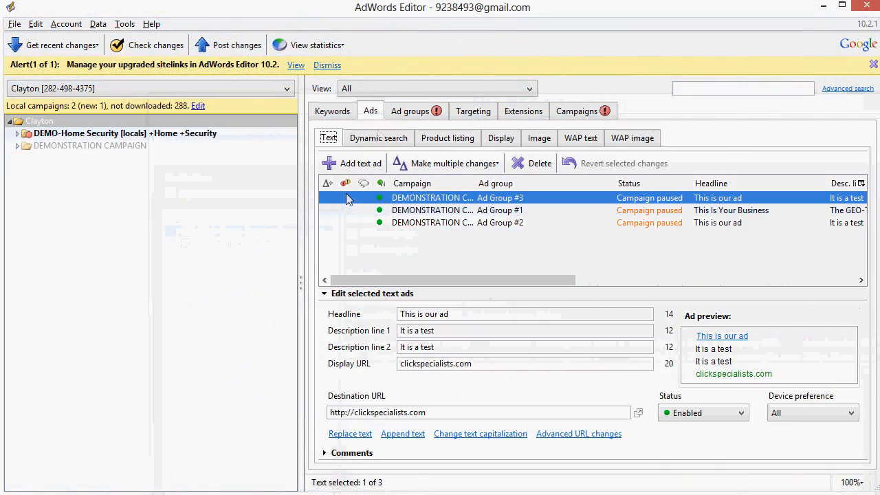
{"action": "left_click", "coordinate": [455, 171]}
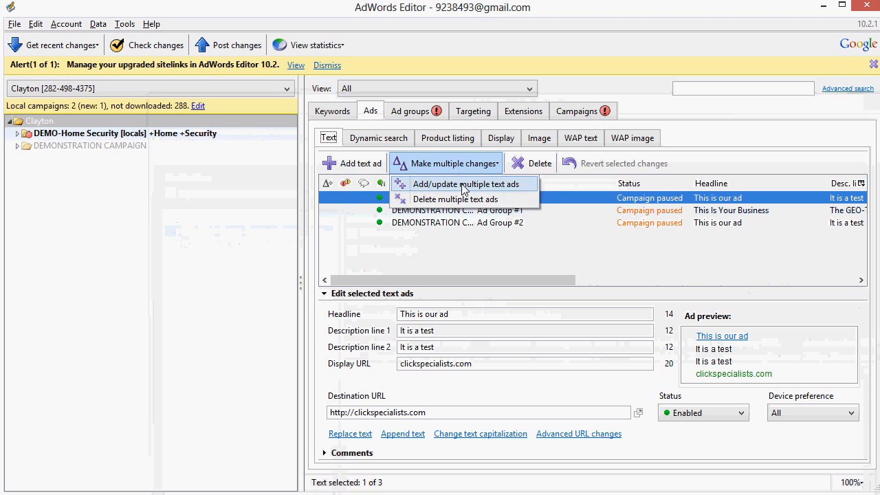
{"action": "left_click", "coordinate": [461, 184]}
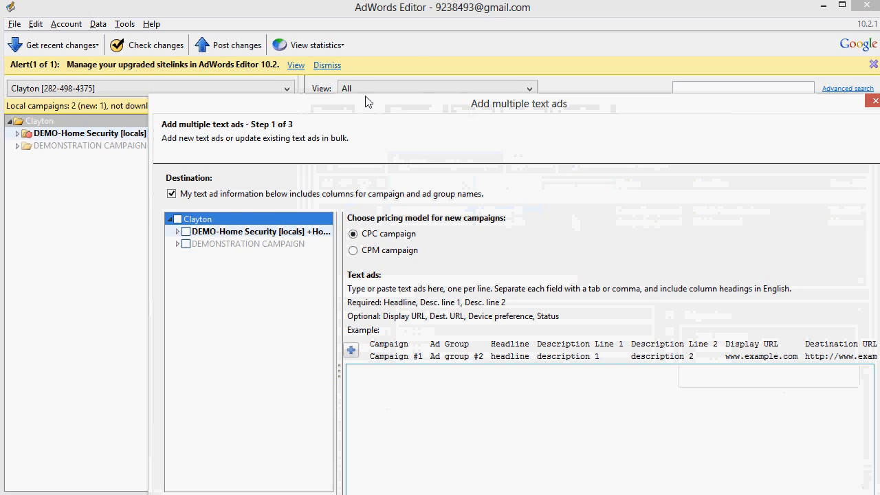
{"action": "key", "text": "Escape"}
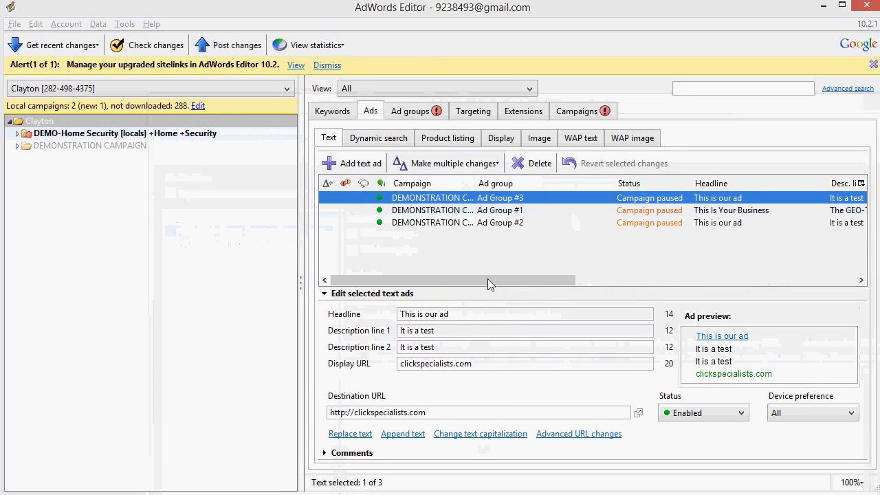
Step: Paste the copied ad rows into the Add multiple text ads tool, preview the column headings, process the import and finish it
{"action": "left_click", "coordinate": [453, 164]}
{"action": "left_click", "coordinate": [466, 181]}
{"action": "left_click_drag", "start_coordinate": [463, 108], "coordinate": [348, 27]}
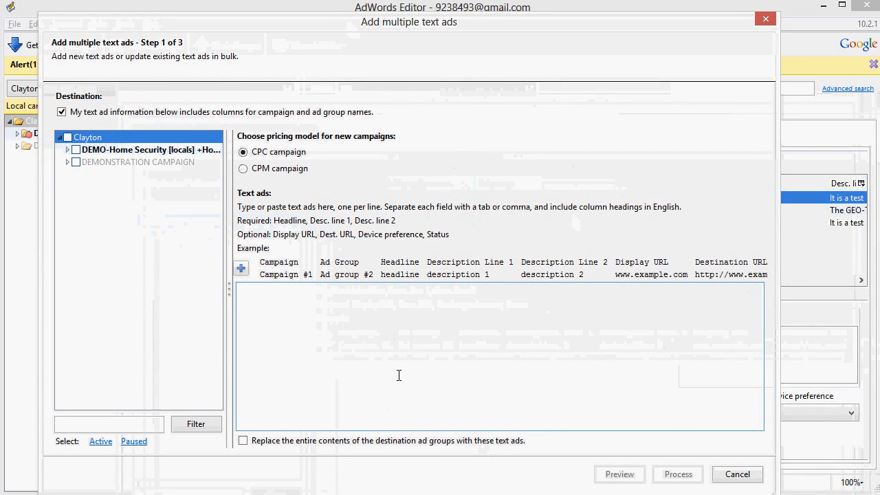
{"action": "key", "text": "ctrl+v"}
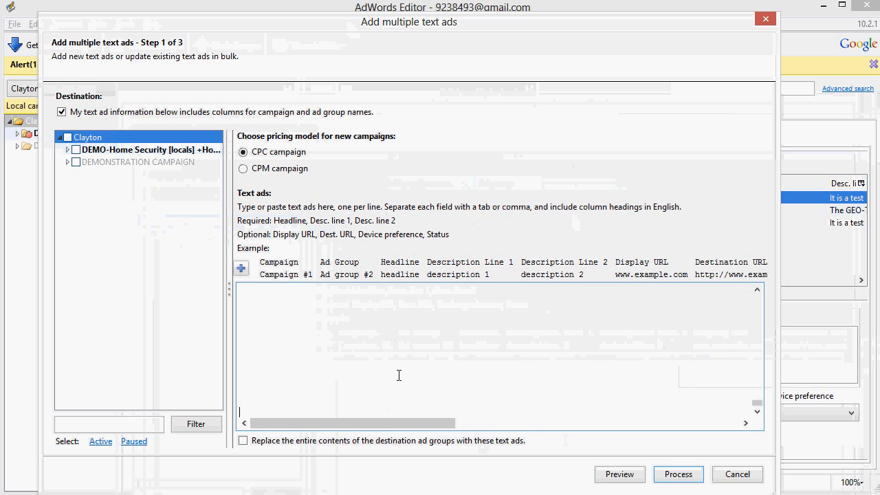
{"action": "left_click", "coordinate": [621, 474]}
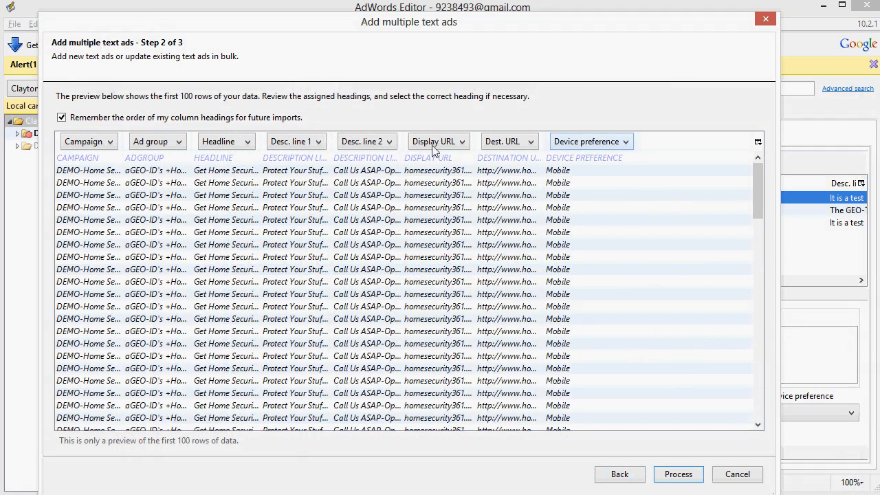
{"action": "left_click", "coordinate": [683, 482]}
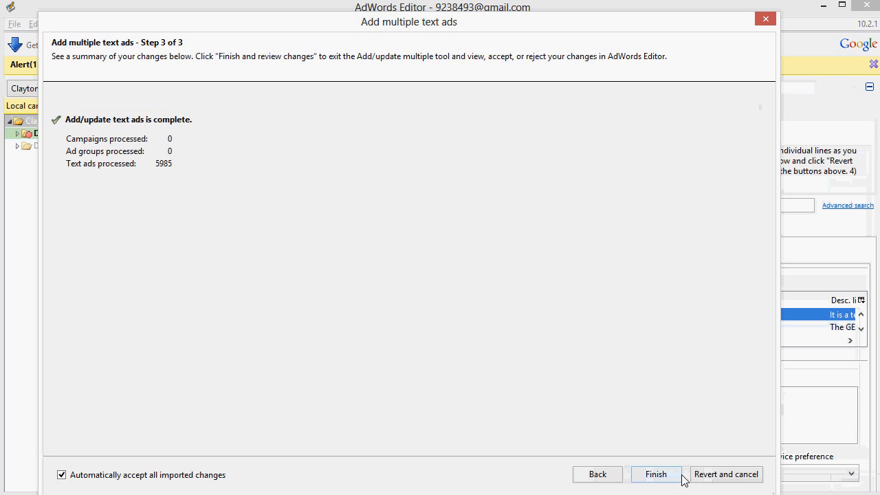
{"action": "left_click", "coordinate": [679, 476]}
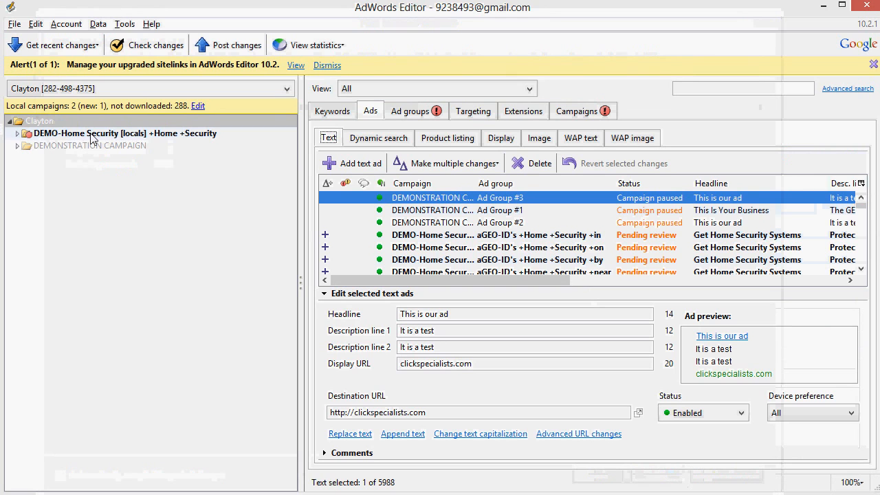
Step: Set the default max. CPC bid to 0.25 for all ad groups in the DEMO-Home Security [locals] +Home +Security campaign
{"action": "left_click", "coordinate": [92, 134]}
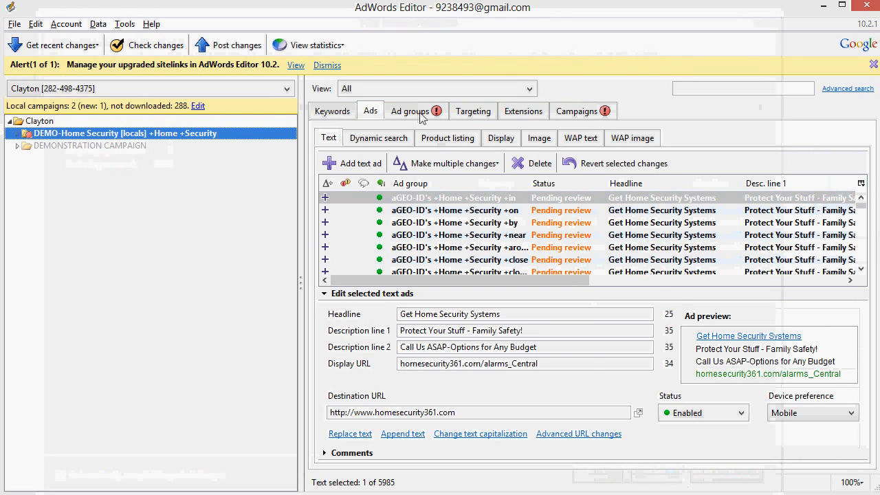
{"action": "left_click", "coordinate": [411, 110]}
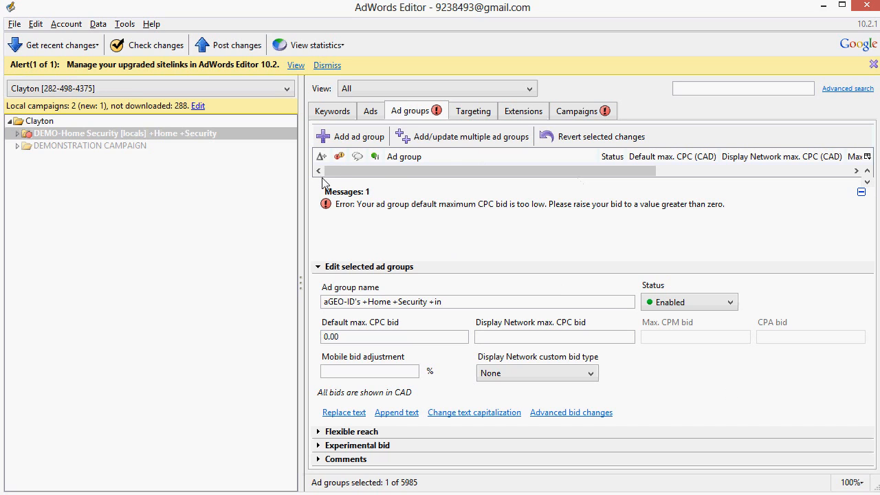
{"action": "left_click", "coordinate": [529, 164]}
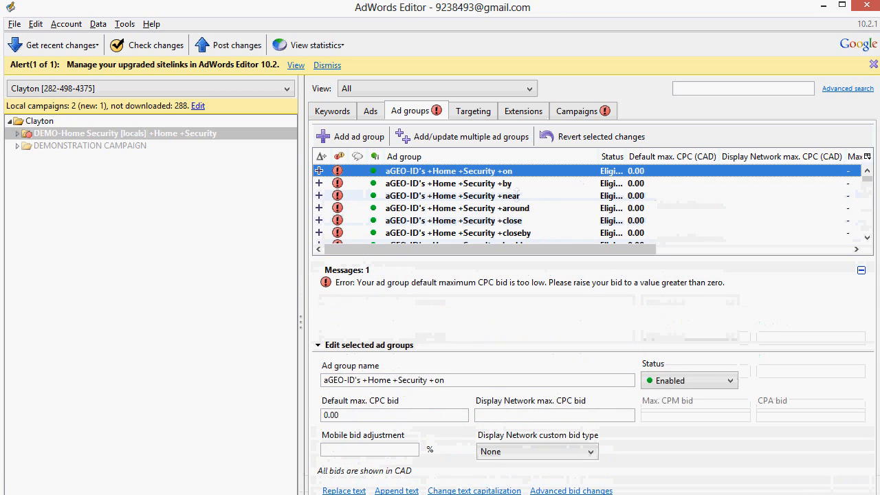
{"action": "left_click", "coordinate": [514, 195]}
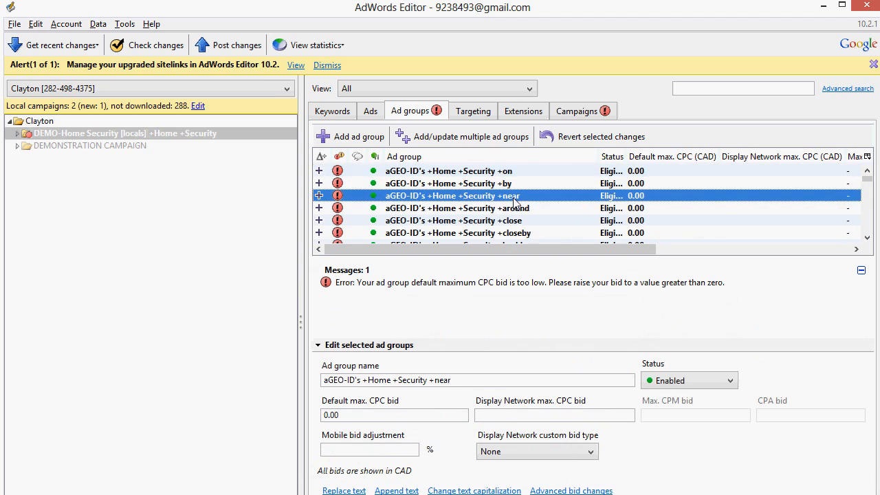
{"action": "key", "text": "ctrl+a"}
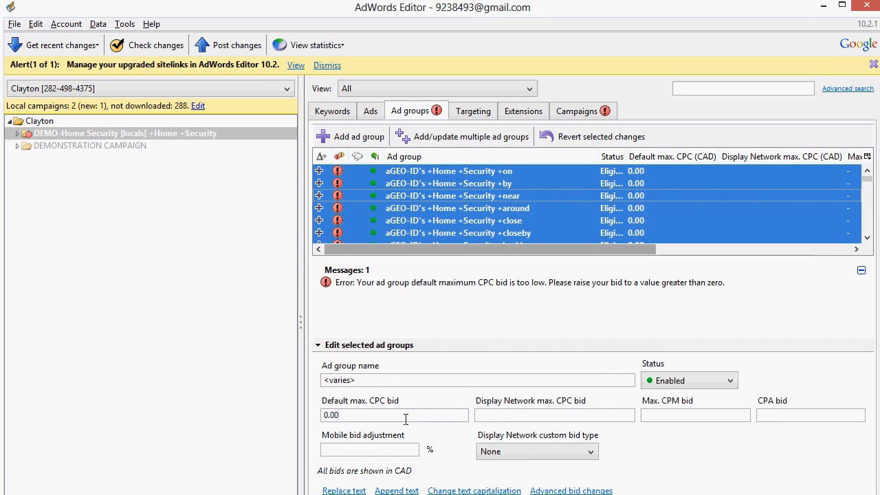
{"action": "left_click_drag", "start_coordinate": [404, 416], "coordinate": [328, 406]}
{"action": "type", "text": ".25"}
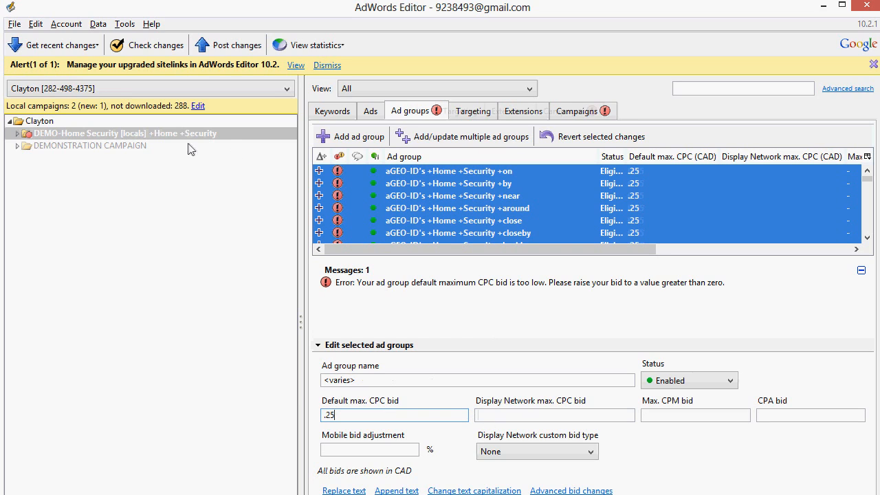
{"action": "key", "text": "Tab"}
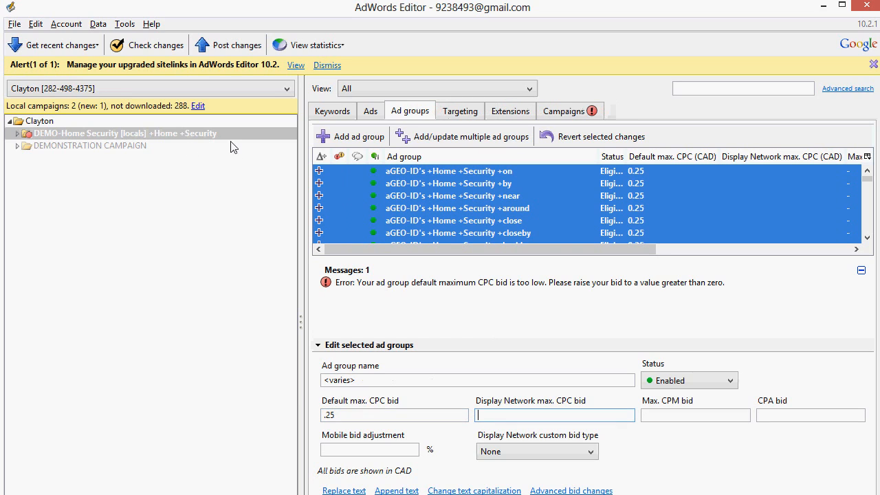
Step: In the campaign's settings, choose Google search only, disable the Display Network and set the mobile bid adjustment to 300%
{"action": "left_click", "coordinate": [563, 113]}
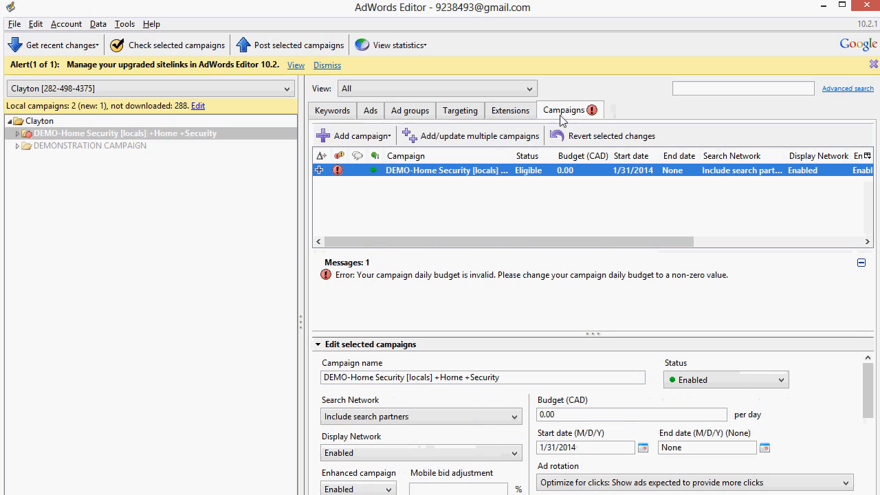
{"action": "left_click", "coordinate": [411, 418]}
{"action": "left_click", "coordinate": [401, 446]}
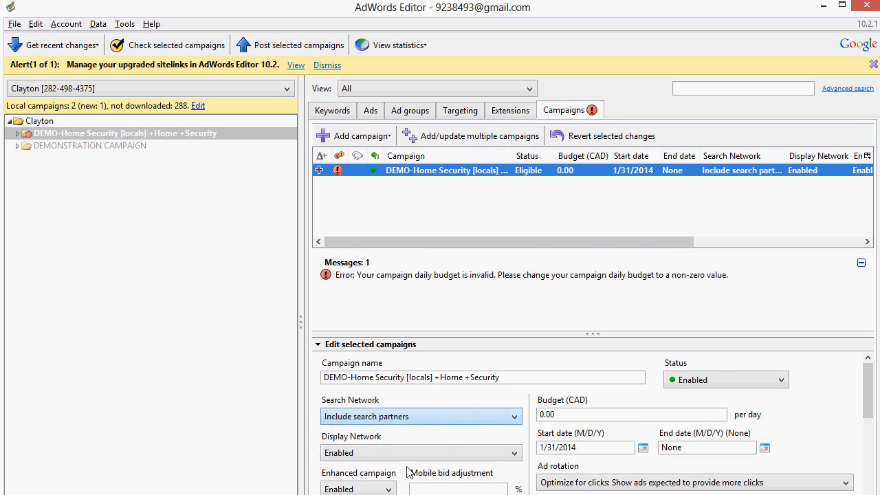
{"action": "mouse_move", "coordinate": [415, 494]}
{"action": "left_mouse_down"}
{"action": "mouse_move", "coordinate": [415, 474]}
{"action": "mouse_move", "coordinate": [416, 493]}
{"action": "left_mouse_up"}
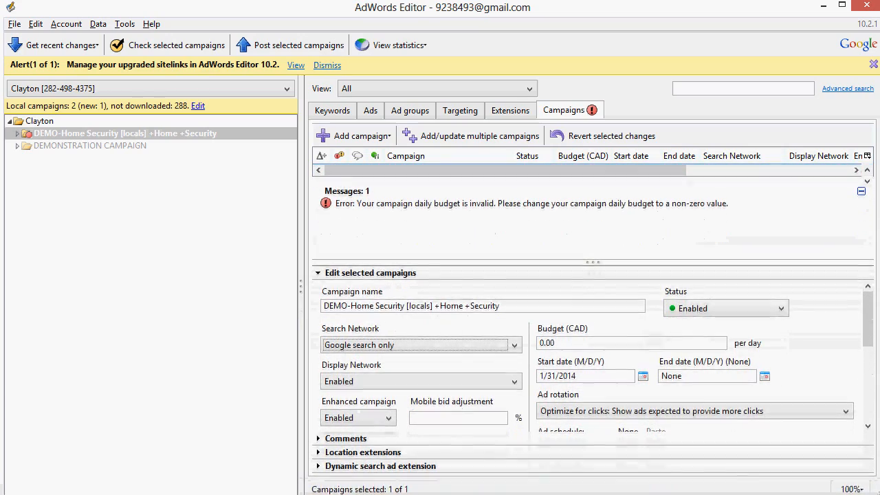
{"action": "left_click_drag", "start_coordinate": [416, 489], "coordinate": [416, 494]}
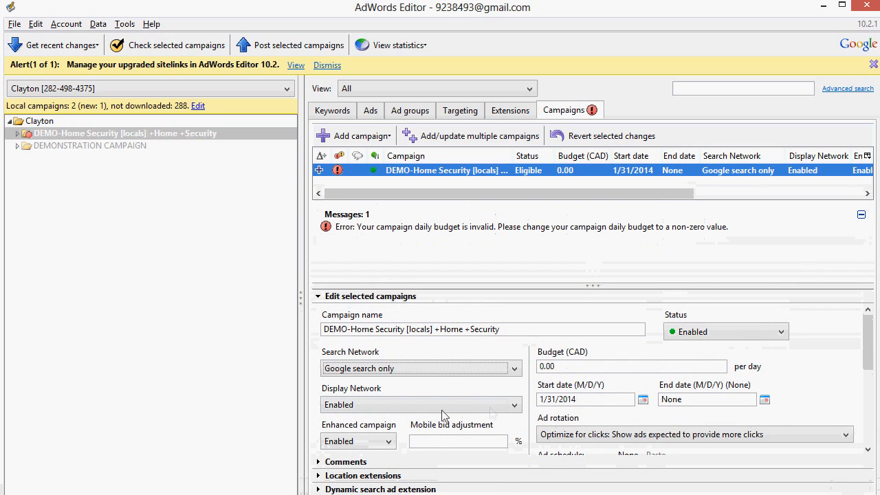
{"action": "left_click", "coordinate": [511, 408]}
{"action": "left_click", "coordinate": [483, 433]}
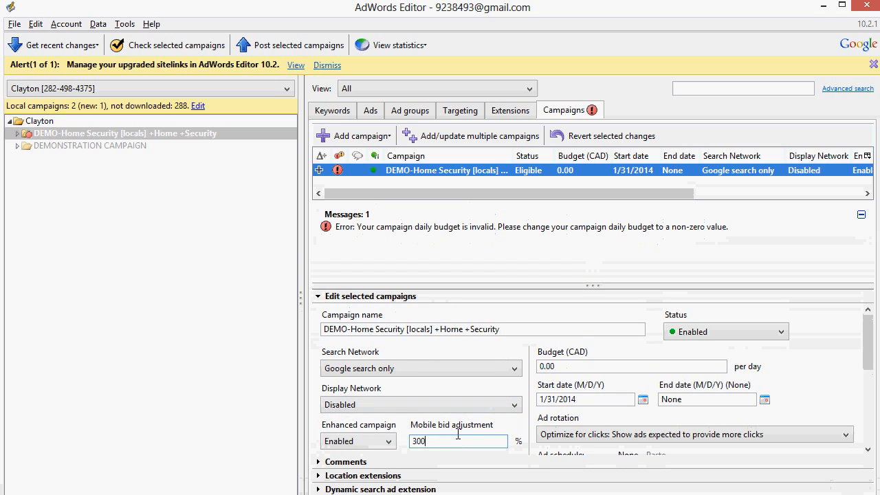
Step: Check the ad rotation setting and set the campaign's location targeting method to People in my targeted location
{"action": "scroll", "coordinate": [617, 440], "scroll_direction": "down", "scroll_amount": 1}
{"action": "left_click", "coordinate": [653, 421]}
{"action": "left_click", "coordinate": [653, 420]}
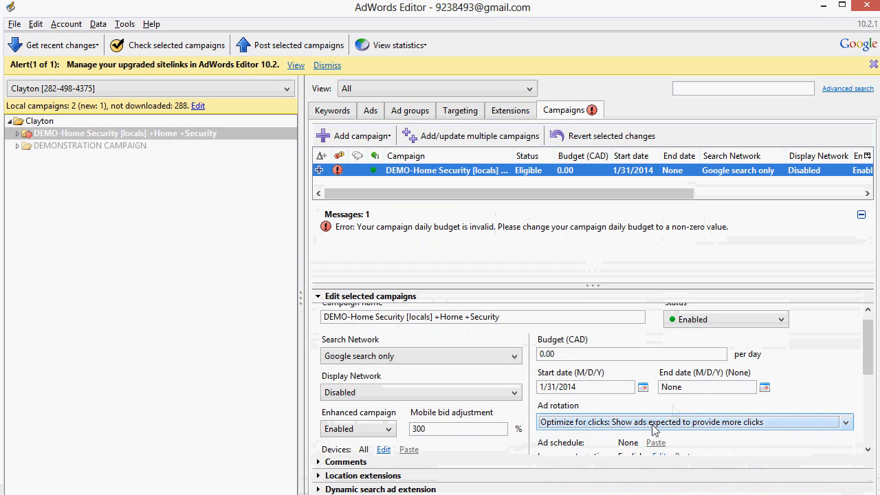
{"action": "scroll", "coordinate": [679, 405], "scroll_direction": "down", "scroll_amount": 2}
{"action": "scroll", "coordinate": [679, 406], "scroll_direction": "down", "scroll_amount": 2}
{"action": "left_click", "coordinate": [673, 411]}
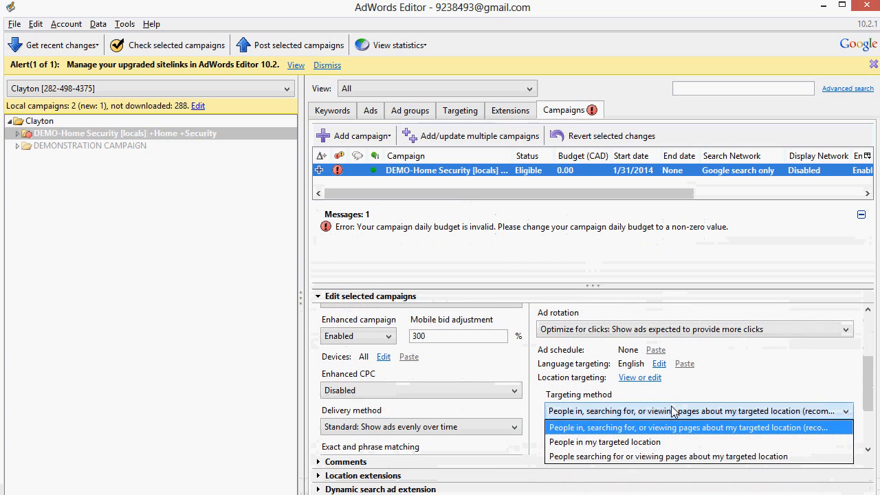
{"action": "left_click", "coordinate": [651, 442]}
Step: Set the campaign's budget to 20.00 CAD per day
{"action": "scroll", "coordinate": [648, 412], "scroll_direction": "up", "scroll_amount": 2}
{"action": "left_click", "coordinate": [570, 323]}
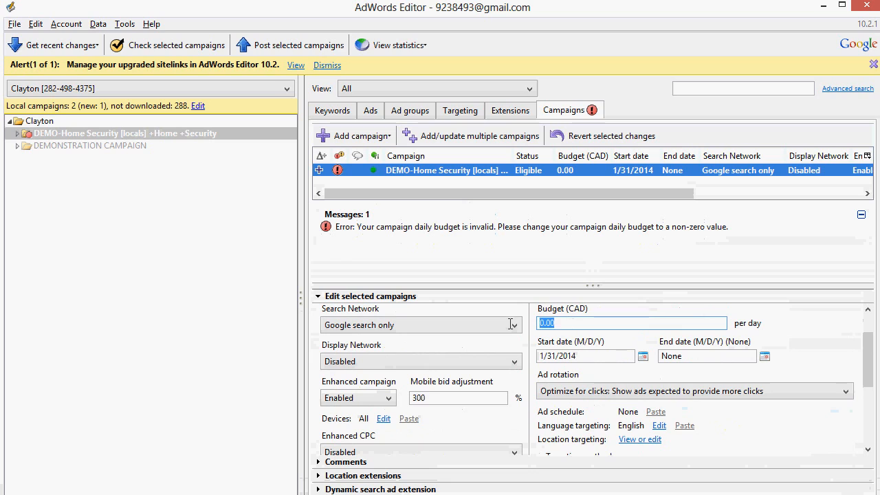
{"action": "type", "text": "20.00"}
{"action": "key", "text": "Tab"}
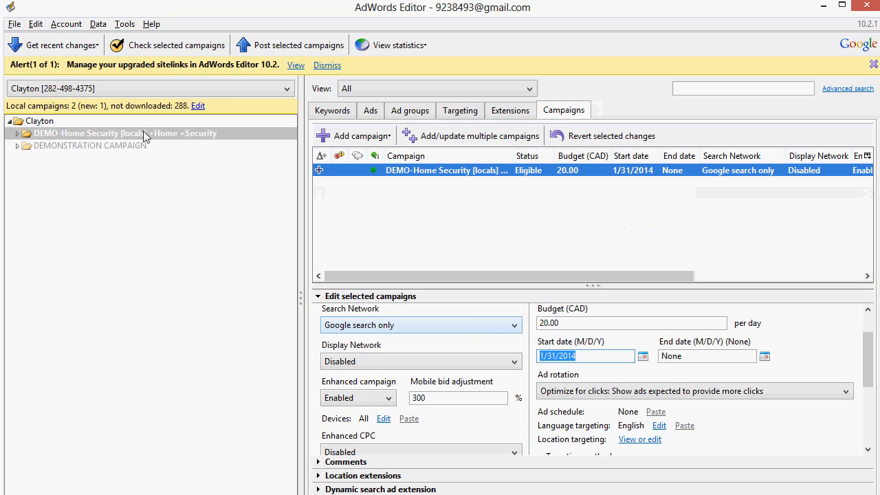
Step: Start posting the selected campaign, and check the online campaigns list in the AdWords web interface in the browser
{"action": "left_click", "coordinate": [269, 47]}
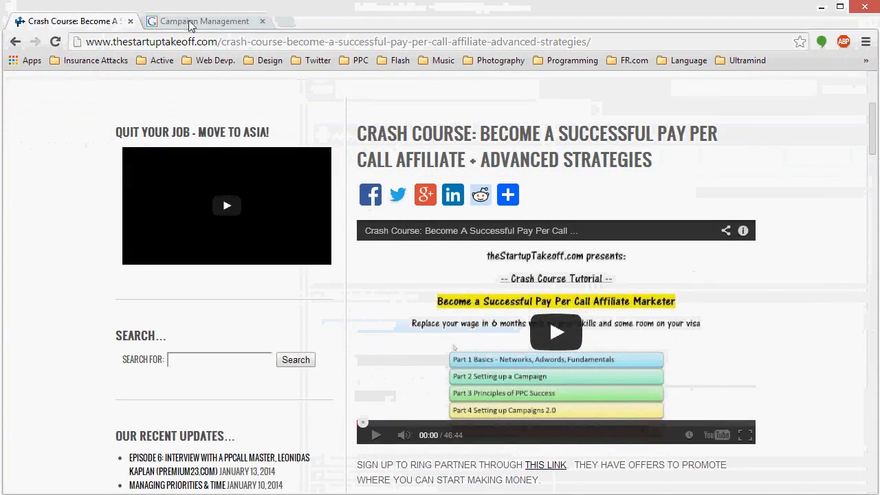
{"action": "left_click", "coordinate": [190, 24]}
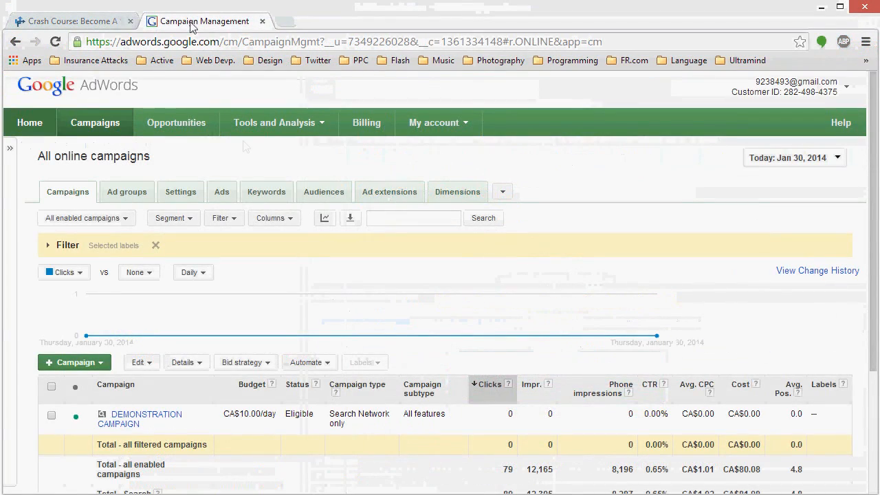
{"action": "scroll", "coordinate": [318, 264], "scroll_direction": "down", "scroll_amount": 2}
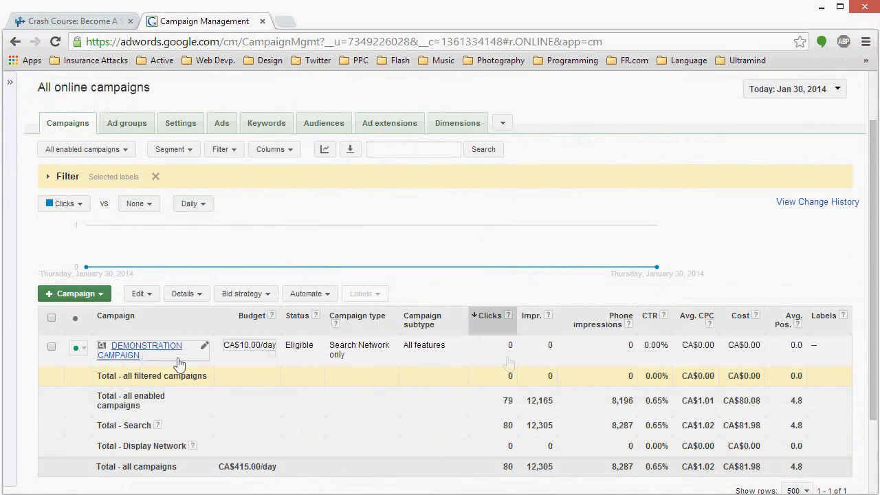
{"action": "scroll", "coordinate": [285, 167], "scroll_direction": "up", "scroll_amount": 2}
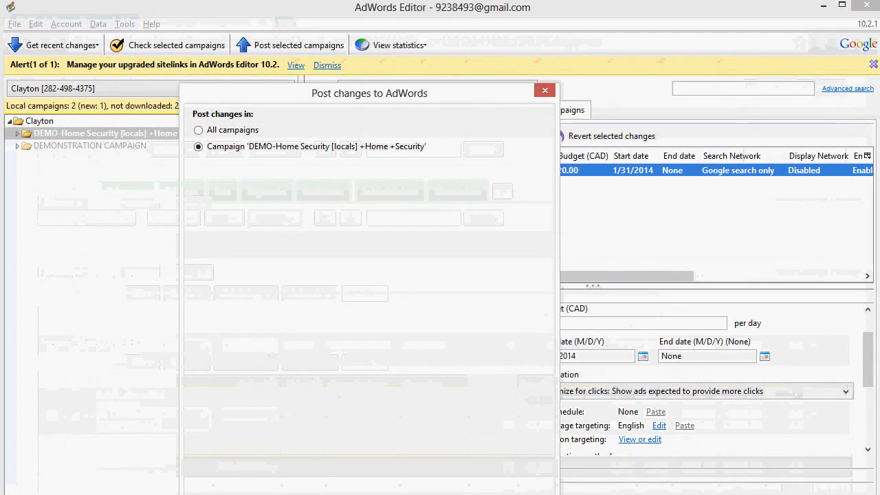
Step: Enter the account password in the AdWords sign-in dialog to post the campaign's changes
{"action": "type", "text": "**********"}
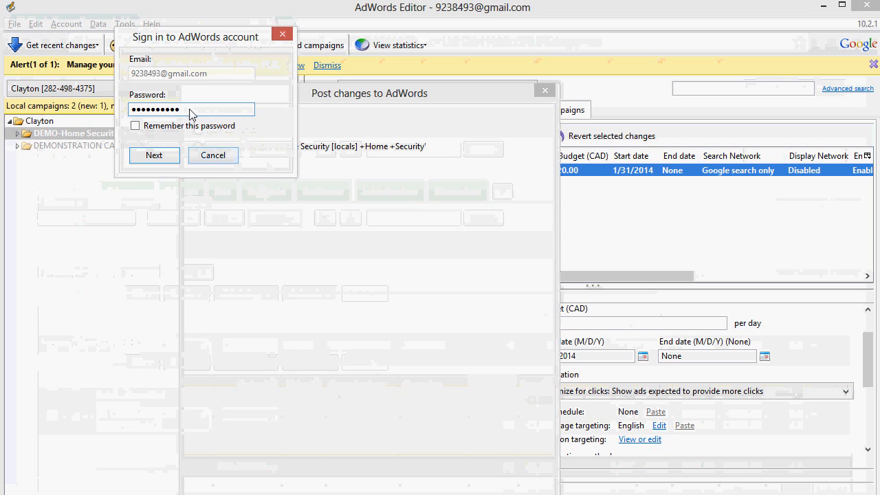
{"action": "key", "text": "Return"}
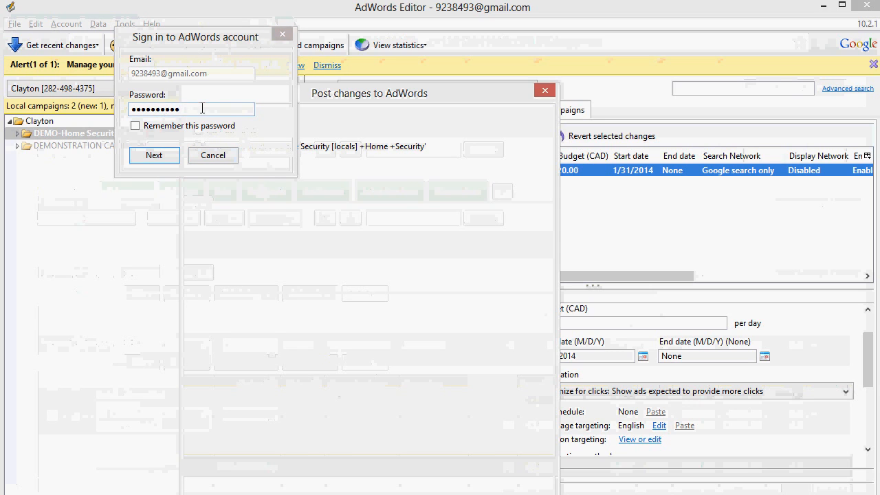
{"action": "type", "text": "*"}
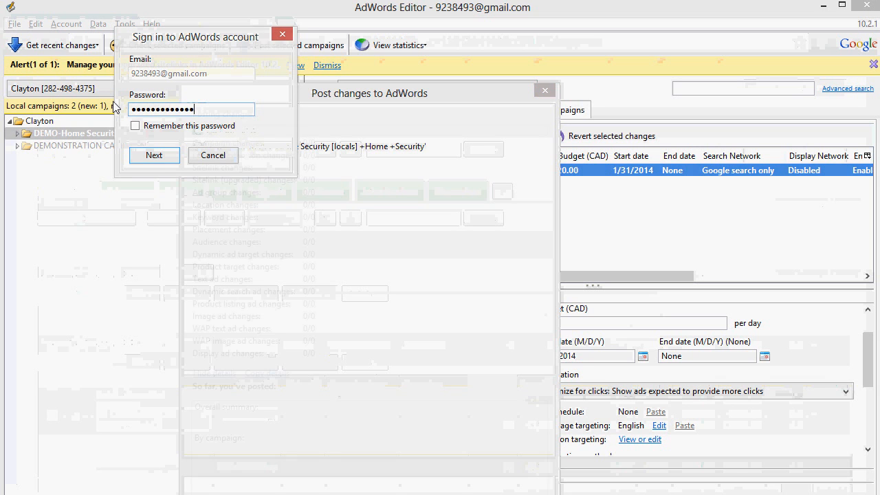
{"action": "key", "text": "Return"}
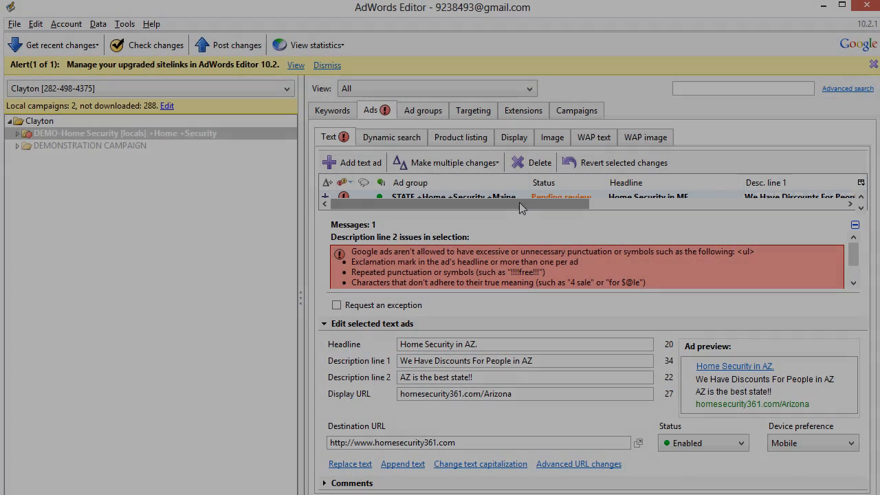
Step: Examine the flagged text ads and read the policy message for their Description line 2
{"action": "scroll", "coordinate": [519, 203], "scroll_direction": "down", "scroll_amount": 6}
{"action": "scroll", "coordinate": [521, 210], "scroll_direction": "down", "scroll_amount": 6}
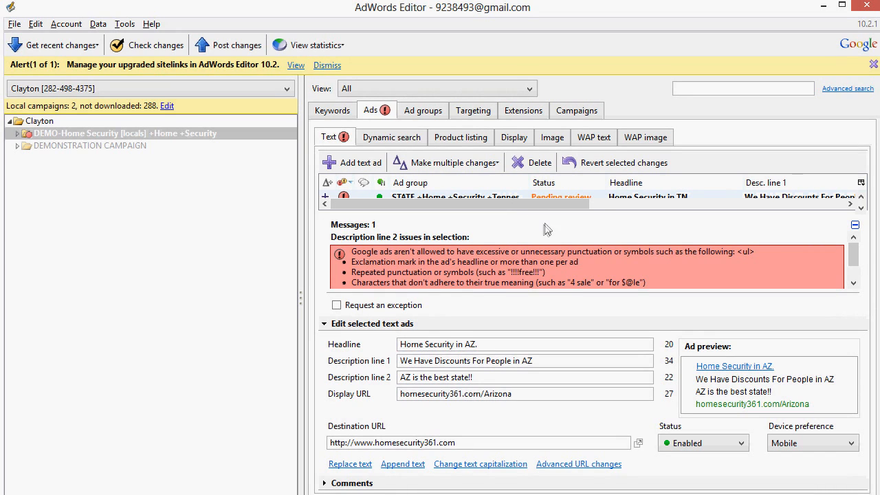
{"action": "left_click_drag", "start_coordinate": [853, 251], "coordinate": [828, 215]}
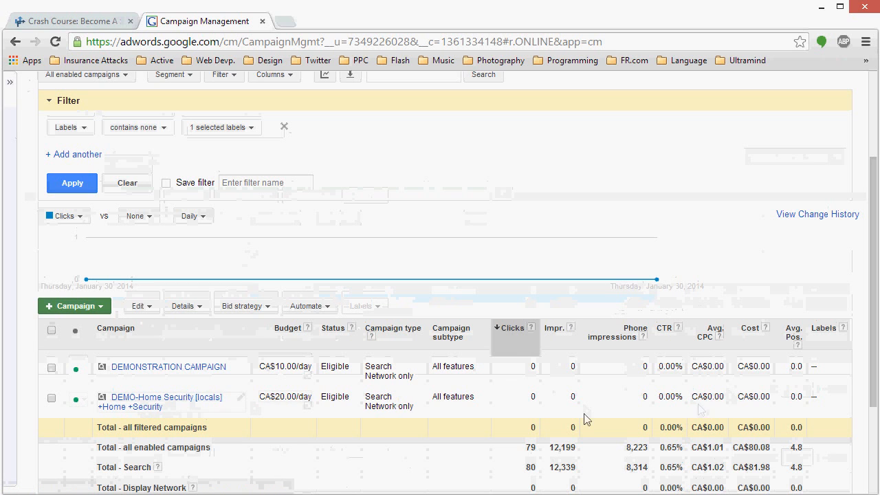
Step: In the AdWords web interface, open the DEMO-Home Security [locals] +Home +Security campaign and review its ad groups and ads
{"action": "left_click", "coordinate": [193, 397]}
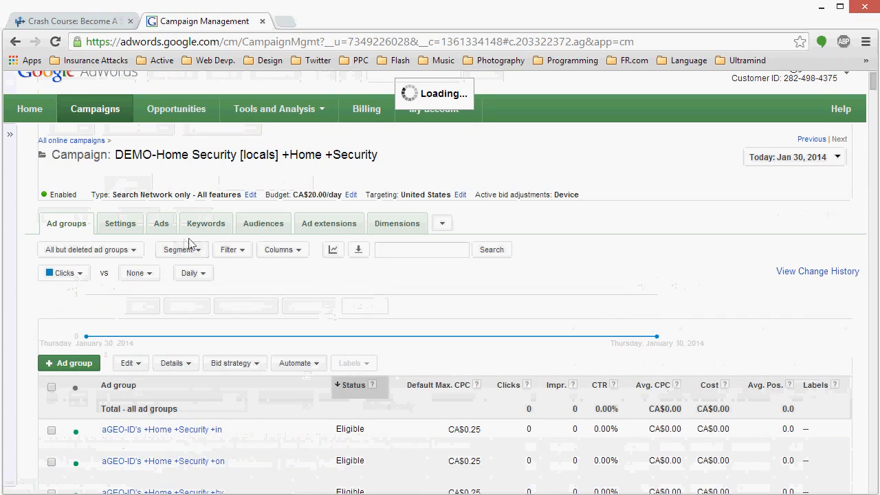
{"action": "scroll", "coordinate": [281, 256], "scroll_direction": "down", "scroll_amount": 2}
{"action": "scroll", "coordinate": [206, 229], "scroll_direction": "up", "scroll_amount": 2}
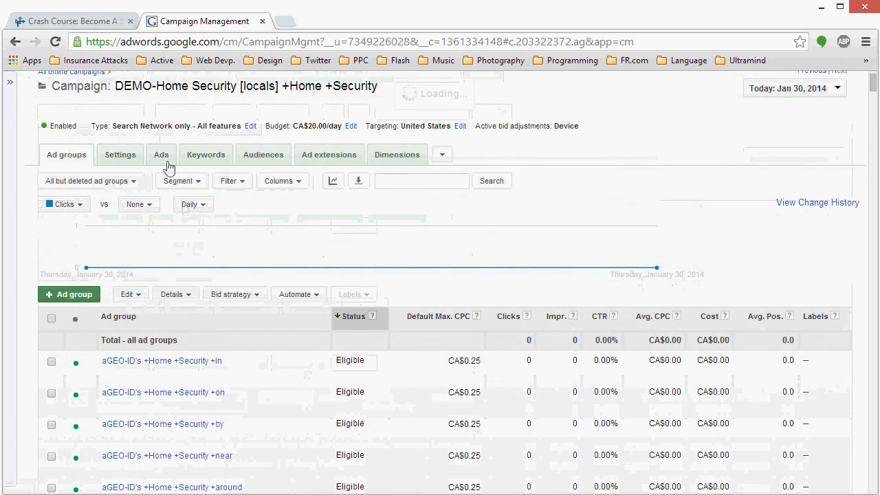
{"action": "left_click", "coordinate": [162, 167]}
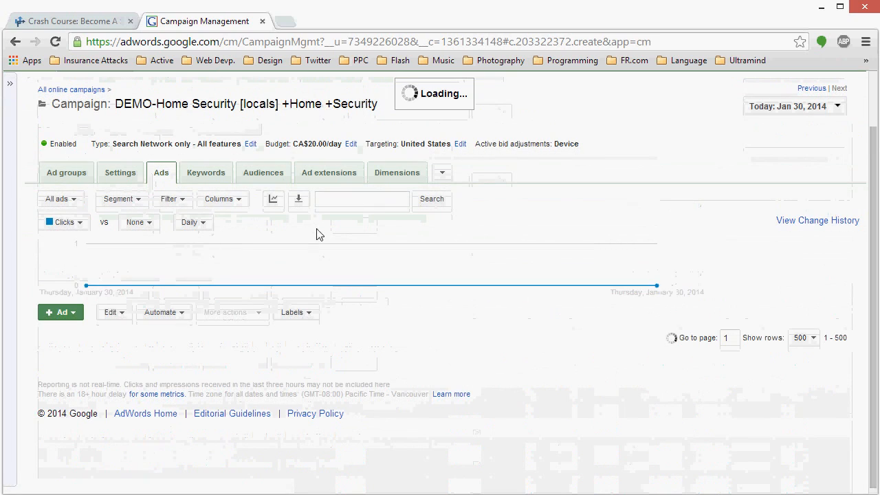
{"action": "left_click", "coordinate": [71, 175]}
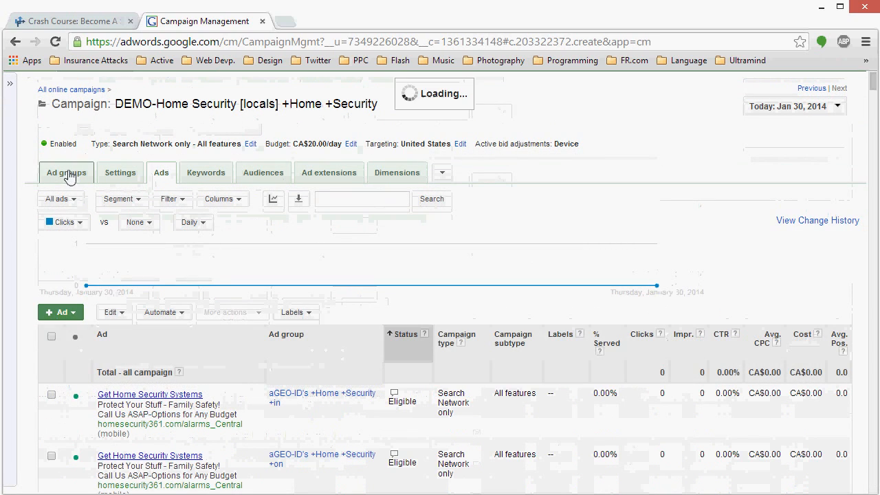
Step: Go to the last page of the campaign's ad groups and review the keywords in the STATE +Home +Security +New +York ad group
{"action": "scroll", "coordinate": [789, 184], "scroll_direction": "down", "scroll_amount": 2}
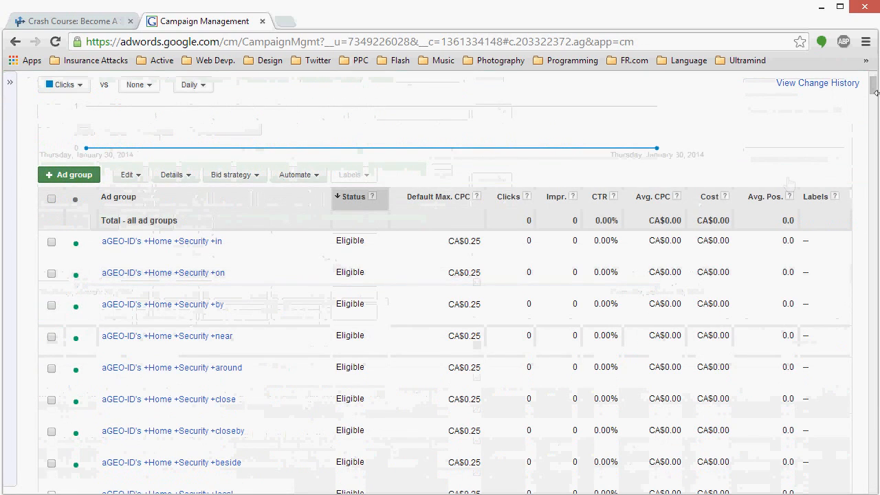
{"action": "left_click_drag", "start_coordinate": [873, 95], "coordinate": [873, 483]}
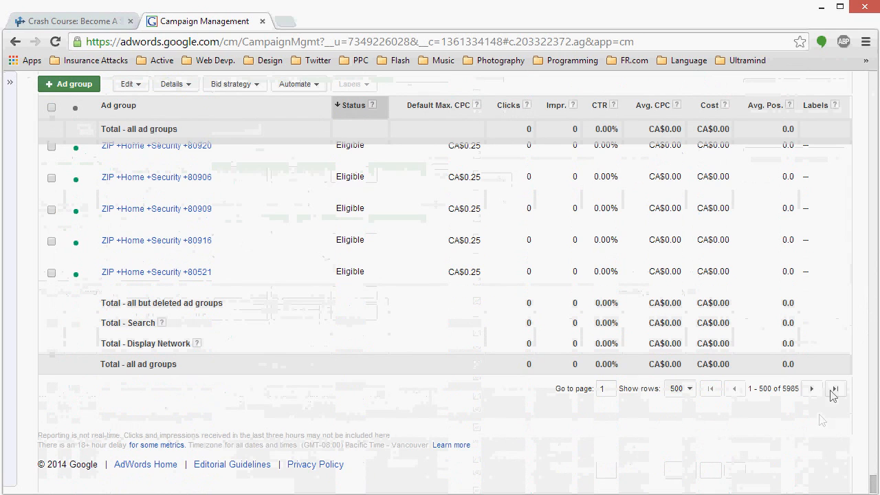
{"action": "left_click", "coordinate": [834, 389]}
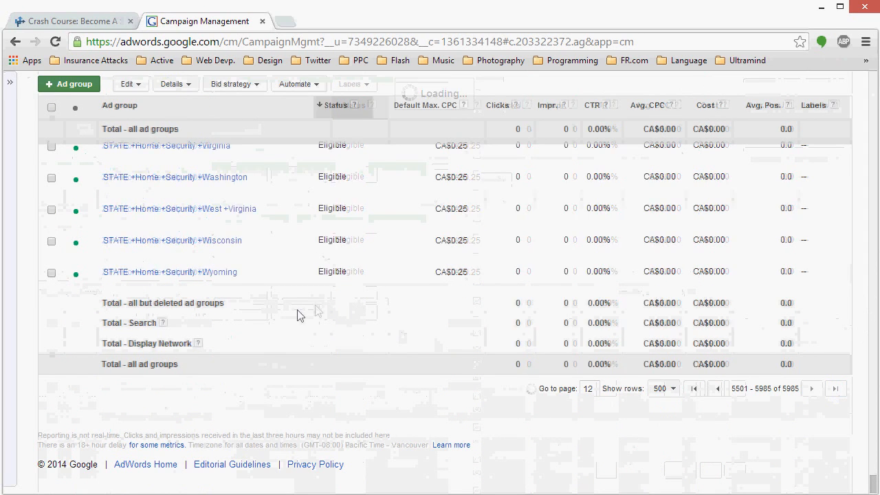
{"action": "scroll", "coordinate": [297, 314], "scroll_direction": "up", "scroll_amount": 4}
{"action": "scroll", "coordinate": [194, 268], "scroll_direction": "up", "scroll_amount": 6}
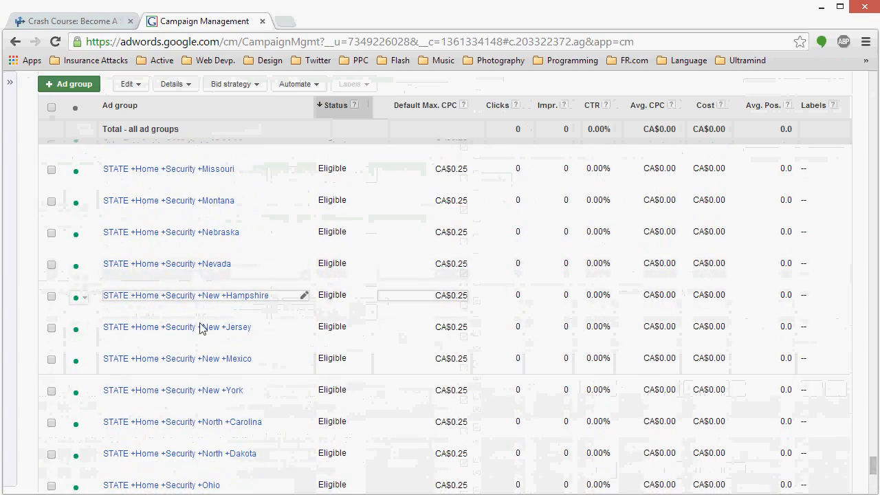
{"action": "left_click", "coordinate": [205, 391]}
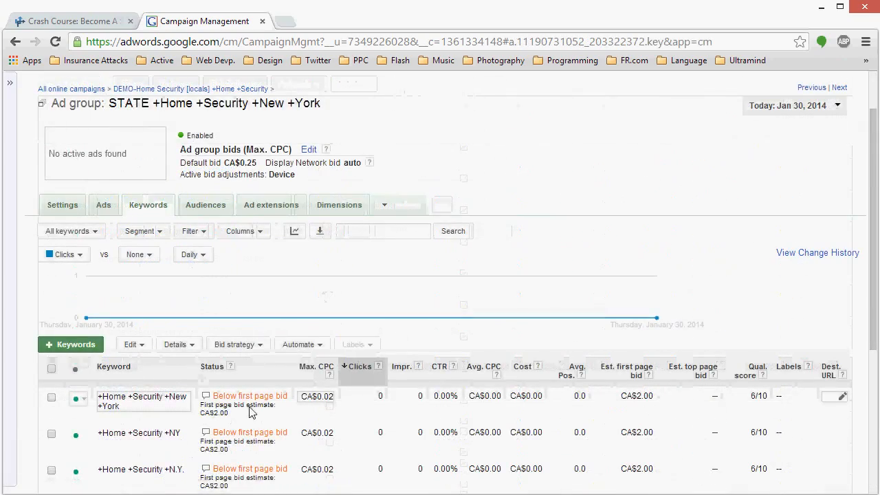
{"action": "scroll", "coordinate": [233, 412], "scroll_direction": "down", "scroll_amount": 2}
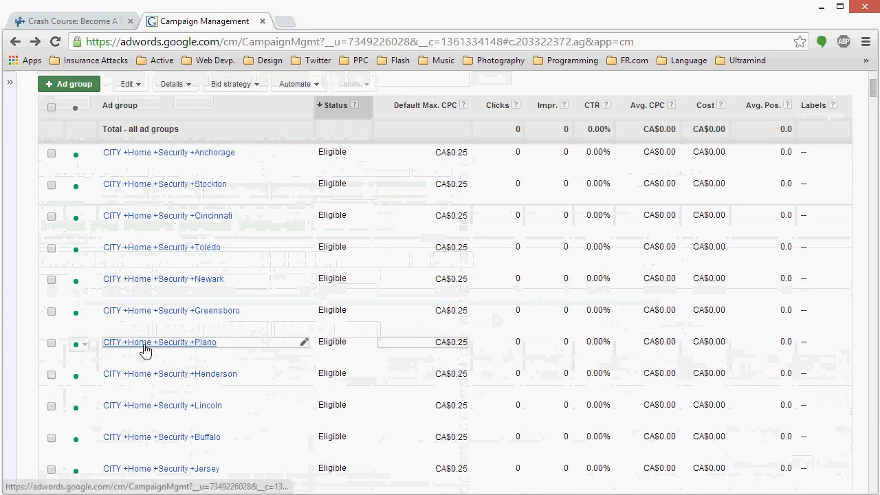
Step: Review the keyword and the ad of the CITY +Home +Security +Plano ad group, examining the display URL path and the city name
{"action": "left_click", "coordinate": [147, 342]}
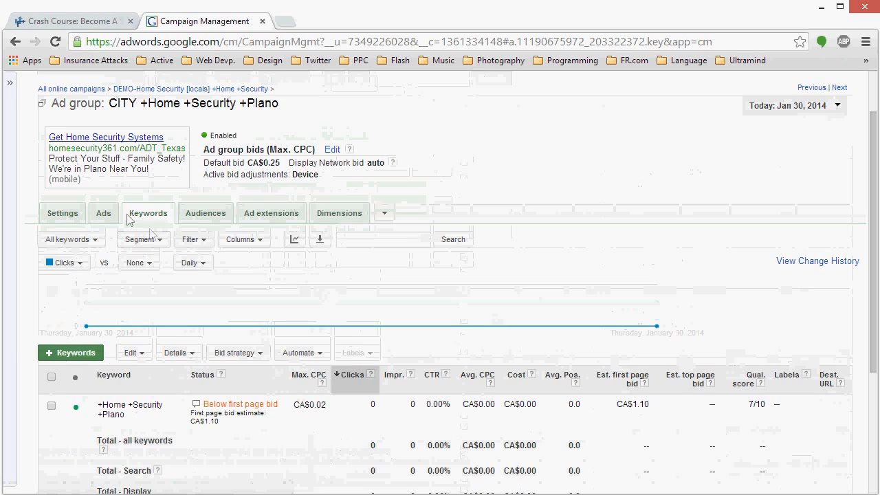
{"action": "left_click", "coordinate": [103, 213]}
{"action": "scroll", "coordinate": [224, 369], "scroll_direction": "down", "scroll_amount": 1}
{"action": "left_click", "coordinate": [158, 147]}
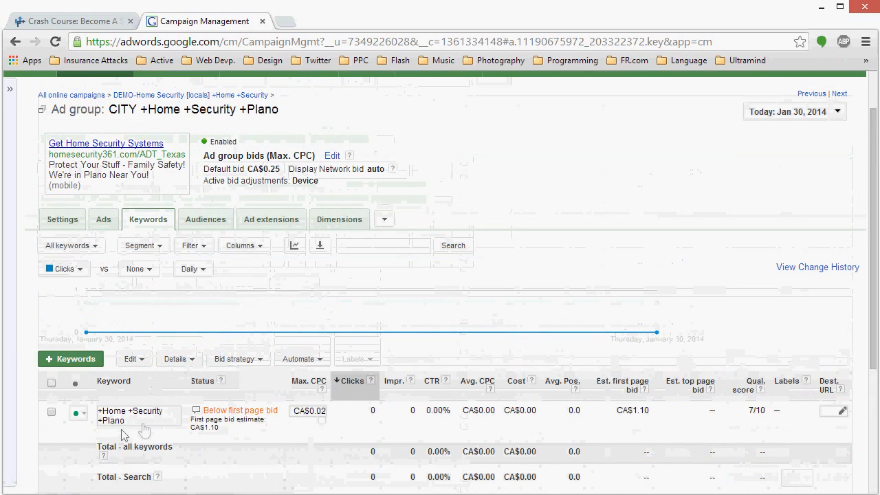
{"action": "left_click", "coordinate": [103, 221]}
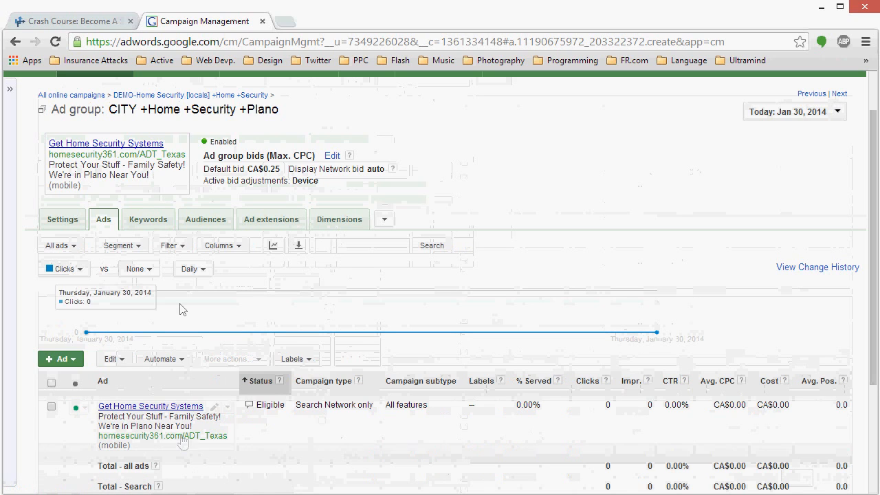
{"action": "left_click_drag", "start_coordinate": [137, 154], "coordinate": [186, 155]}
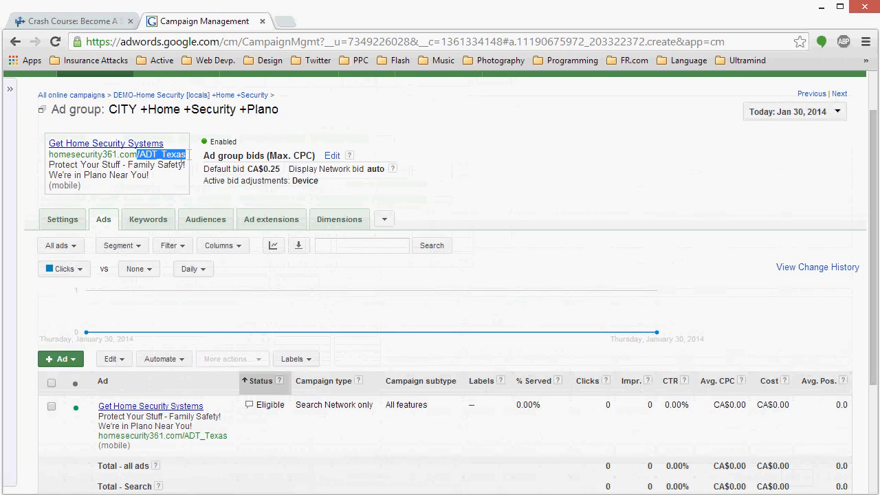
{"action": "left_click_drag", "start_coordinate": [84, 175], "coordinate": [107, 175]}
{"action": "left_click", "coordinate": [108, 174]}
{"action": "left_click", "coordinate": [114, 179]}
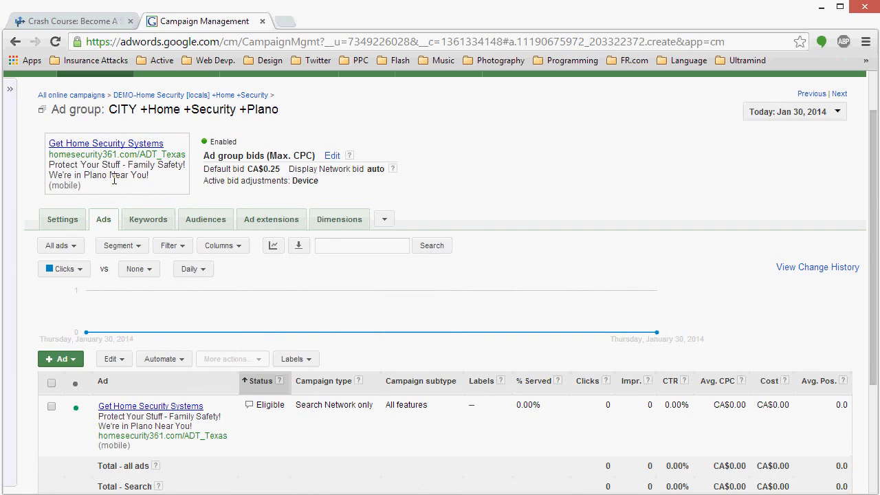
Step: Check the Plano ad group's general and device settings, and return to its keywords
{"action": "left_click", "coordinate": [60, 222]}
{"action": "scroll", "coordinate": [227, 137], "scroll_direction": "up", "scroll_amount": 2}
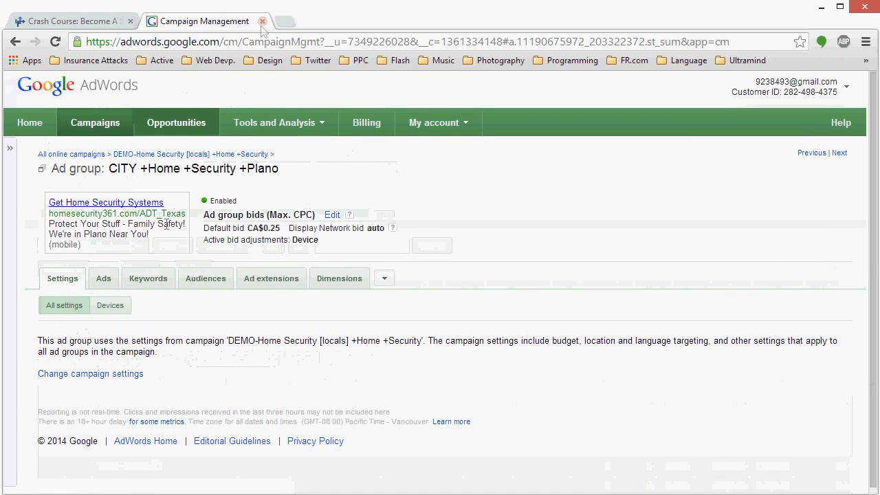
{"action": "left_click", "coordinate": [119, 310]}
{"action": "left_click", "coordinate": [148, 281]}
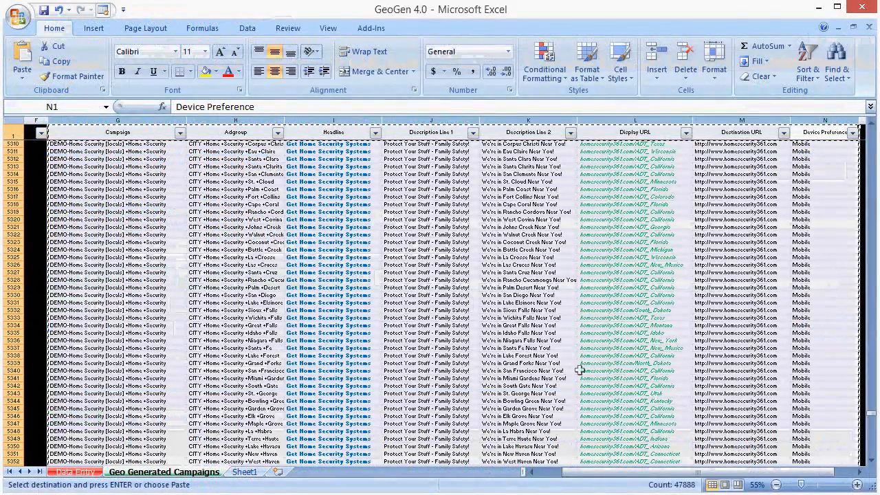
Step: Switch to the GeoGen 4.0 workbook in Excel and look through the generated city text ads, ending at the first rows
{"action": "left_click", "coordinate": [549, 309]}
{"action": "scroll", "coordinate": [570, 309], "scroll_direction": "up", "scroll_amount": 5}
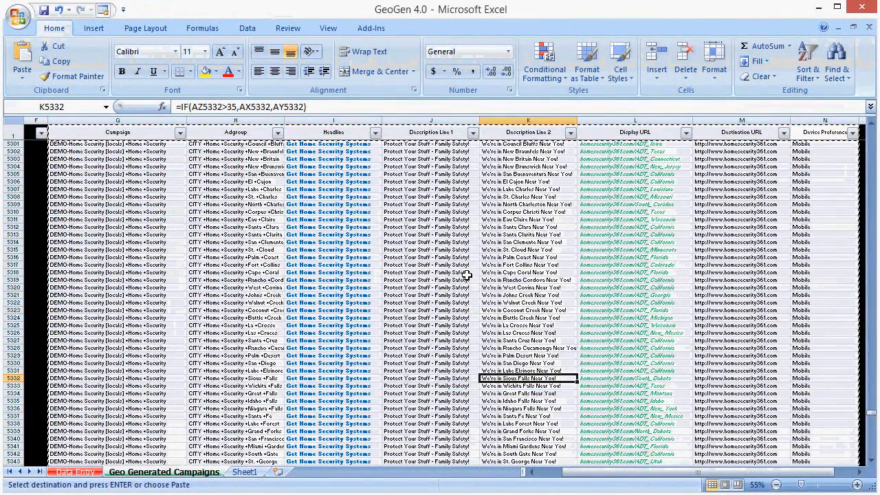
{"action": "left_click", "coordinate": [623, 240]}
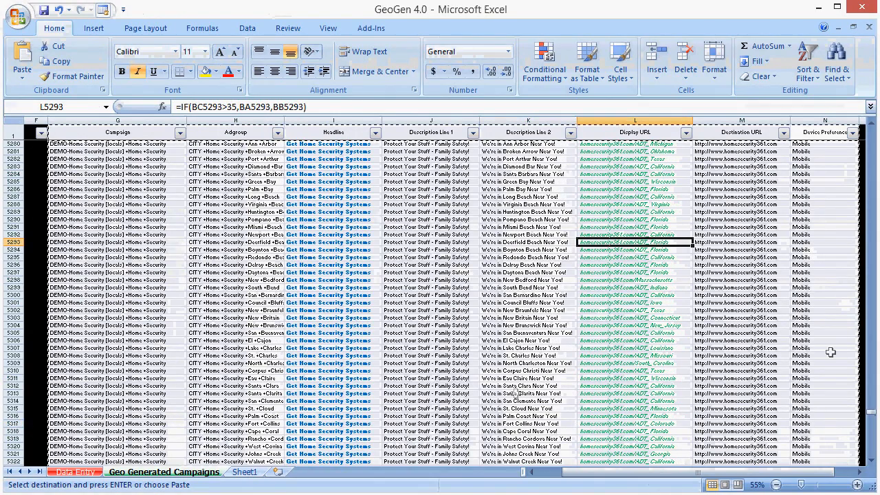
{"action": "left_click_drag", "start_coordinate": [870, 414], "coordinate": [863, 135]}
{"action": "left_click", "coordinate": [716, 190]}
Step: On the Data Entry sheet, change the Unique ID to DEMO-Home Security2
{"action": "left_click", "coordinate": [79, 474]}
{"action": "left_click", "coordinate": [80, 208]}
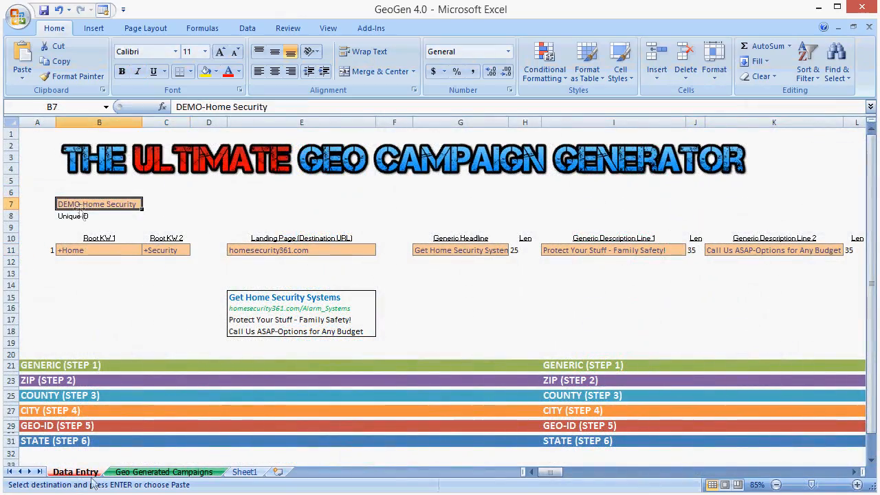
{"action": "left_click_drag", "start_coordinate": [42, 442], "coordinate": [115, 440]}
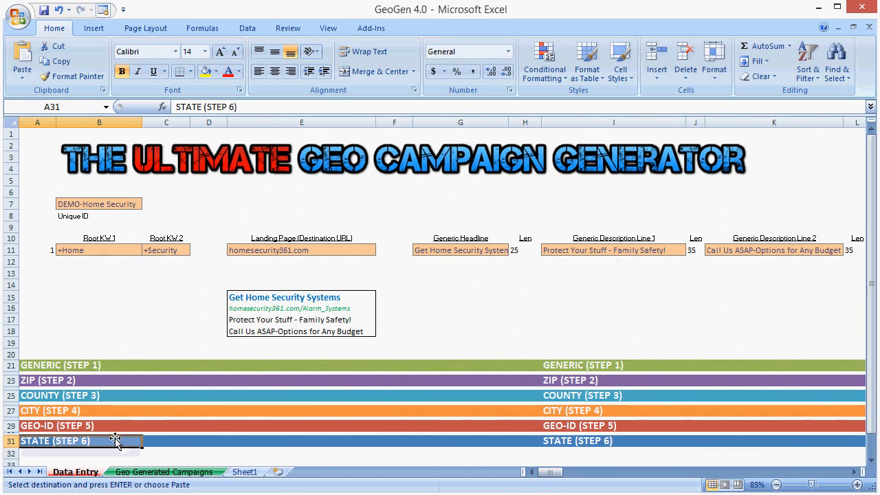
{"action": "left_click", "coordinate": [87, 203]}
{"action": "key", "text": "F2"}
{"action": "type", "text": "2"}
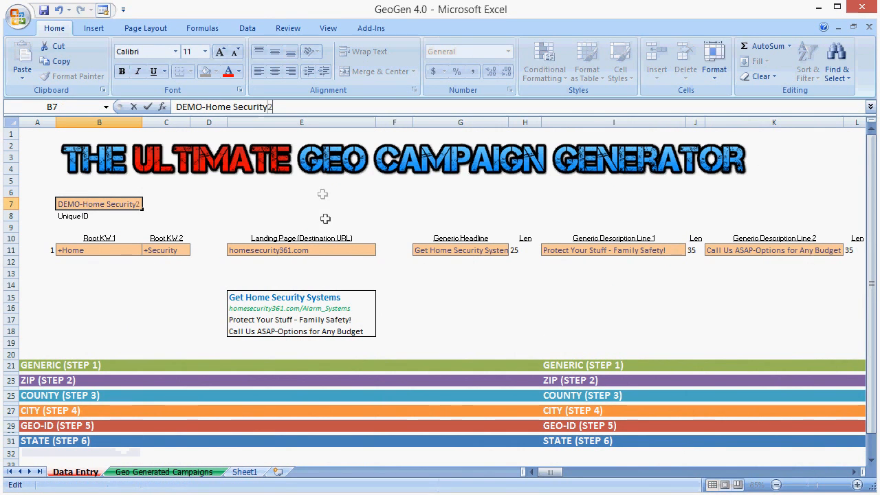
{"action": "left_click", "coordinate": [325, 218]}
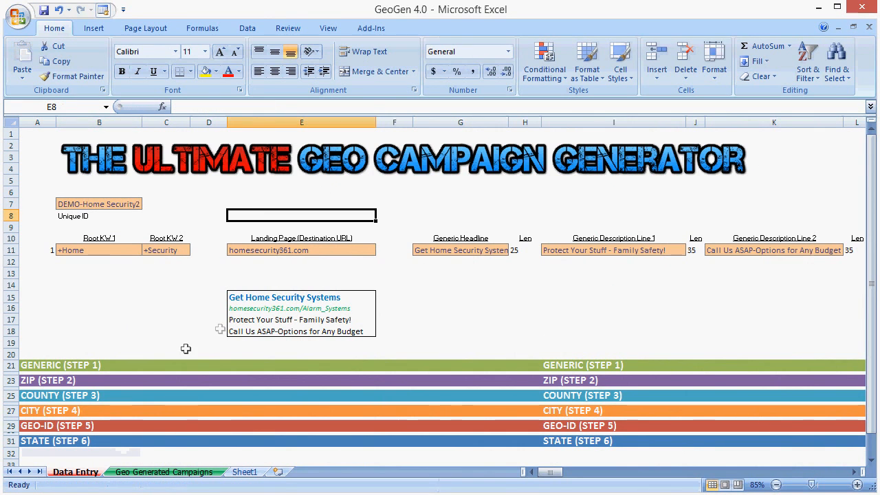
Step: Review the keyword and text ad columns on the Geo Generated Campaigns sheet for the renamed campaign
{"action": "left_click", "coordinate": [164, 471]}
{"action": "left_click", "coordinate": [445, 303]}
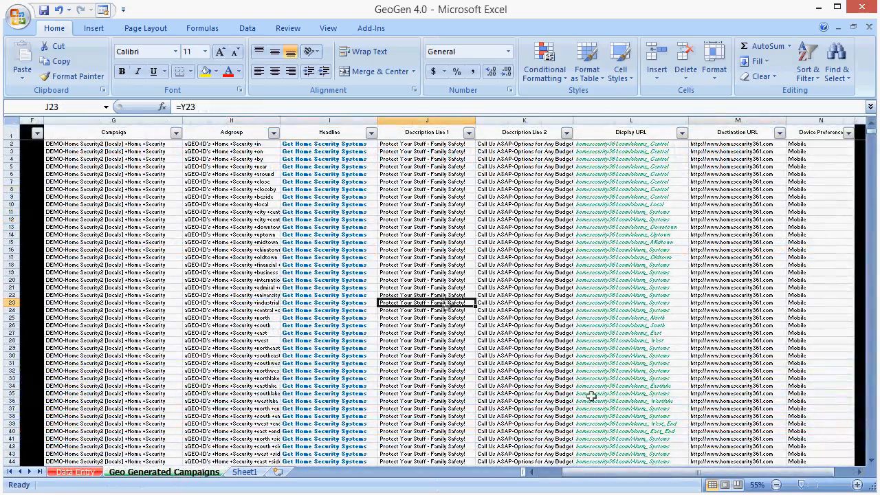
{"action": "left_click_drag", "start_coordinate": [673, 473], "coordinate": [605, 474]}
{"action": "left_click", "coordinate": [399, 243]}
{"action": "left_click", "coordinate": [77, 471]}
{"action": "left_click", "coordinate": [164, 471]}
{"action": "left_click_drag", "start_coordinate": [89, 130], "coordinate": [408, 130]}
{"action": "left_click", "coordinate": [521, 131], "text": "ctrl"}
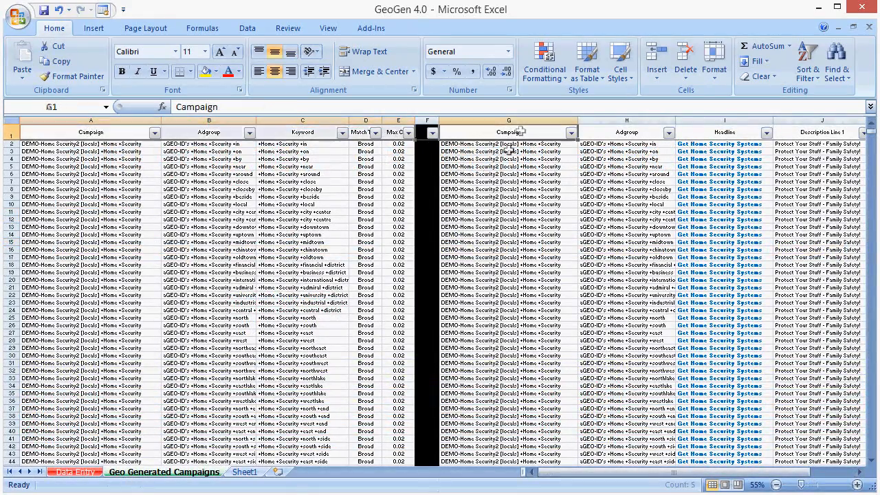
Step: Filter the generated campaigns by adgroup id so that only the CITY rows are included
{"action": "left_click_drag", "start_coordinate": [531, 472], "coordinate": [634, 477]}
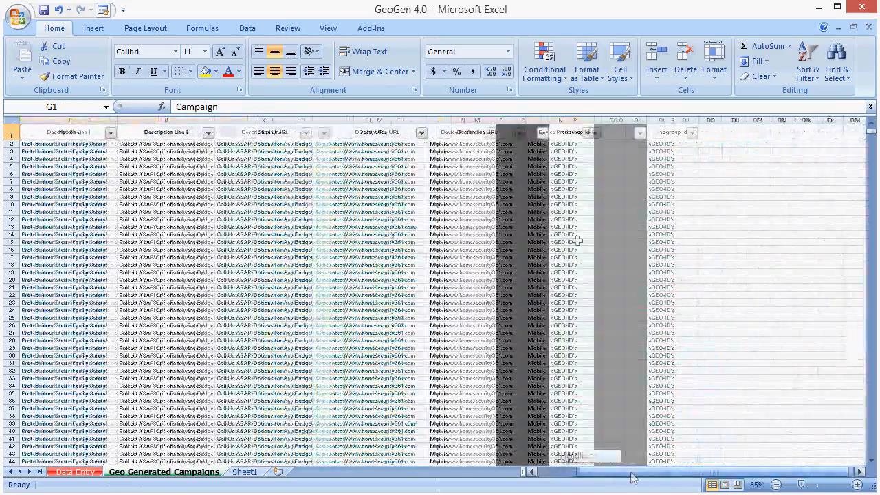
{"action": "left_click", "coordinate": [570, 131]}
{"action": "left_click", "coordinate": [595, 132]}
{"action": "left_click", "coordinate": [485, 275]}
{"action": "left_click", "coordinate": [486, 264]}
{"action": "left_click", "coordinate": [485, 253]}
{"action": "left_click", "coordinate": [488, 297]}
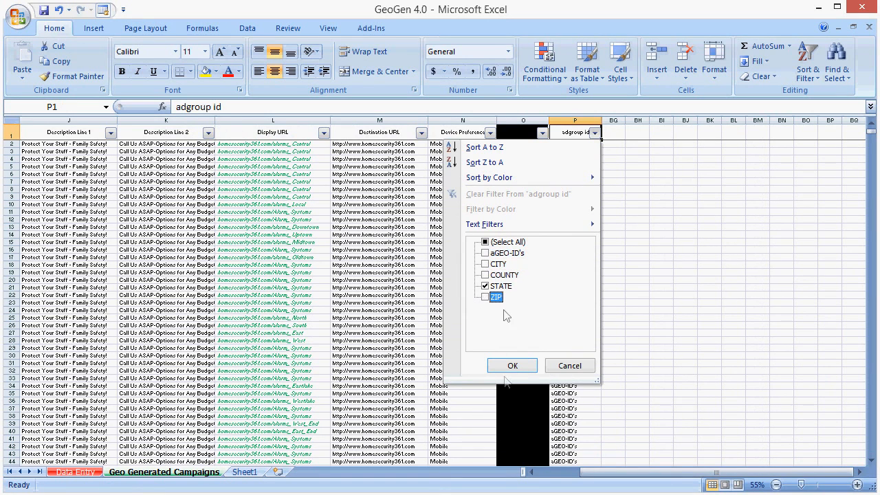
{"action": "left_click", "coordinate": [486, 286]}
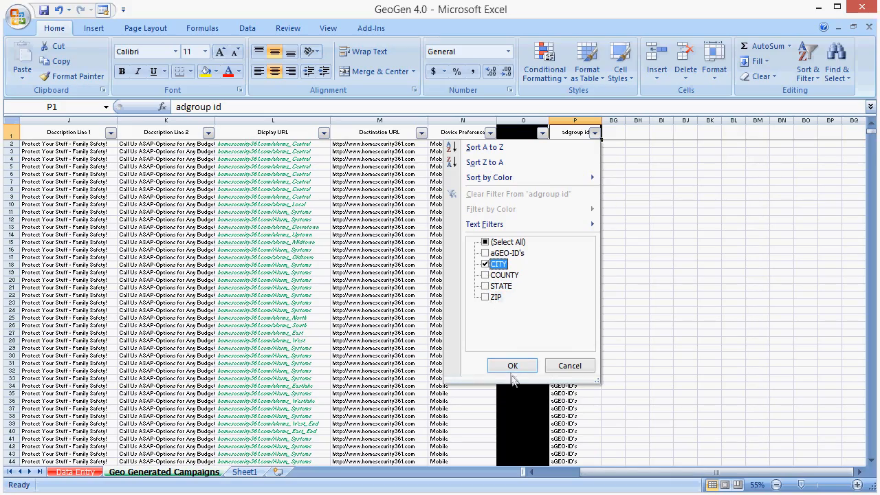
{"action": "left_click", "coordinate": [512, 366]}
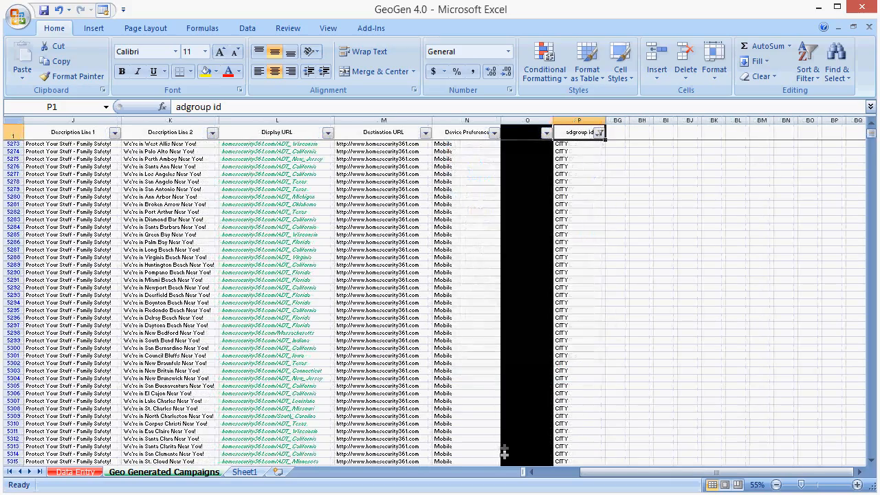
Step: Copy the filtered keyword columns from Campaign through Max CPC
{"action": "left_click", "coordinate": [570, 212]}
{"action": "scroll", "coordinate": [442, 230], "scroll_direction": "left", "scroll_amount": 6}
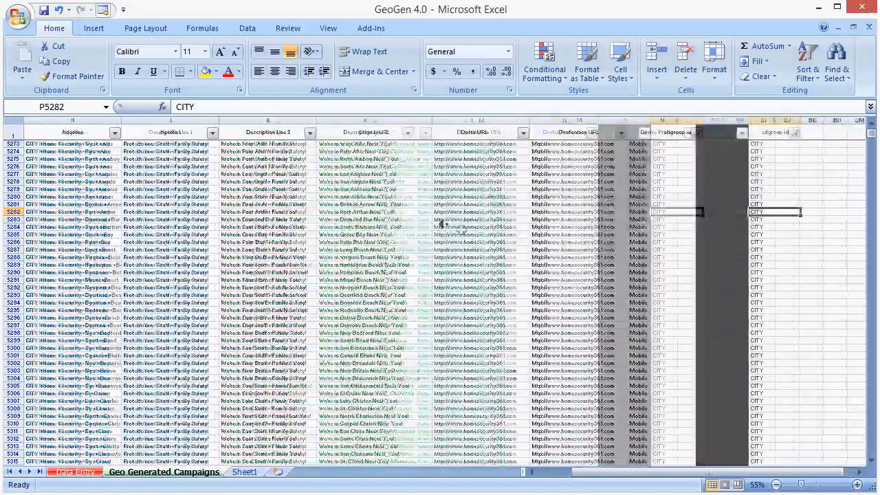
{"action": "scroll", "coordinate": [361, 212], "scroll_direction": "left", "scroll_amount": 6}
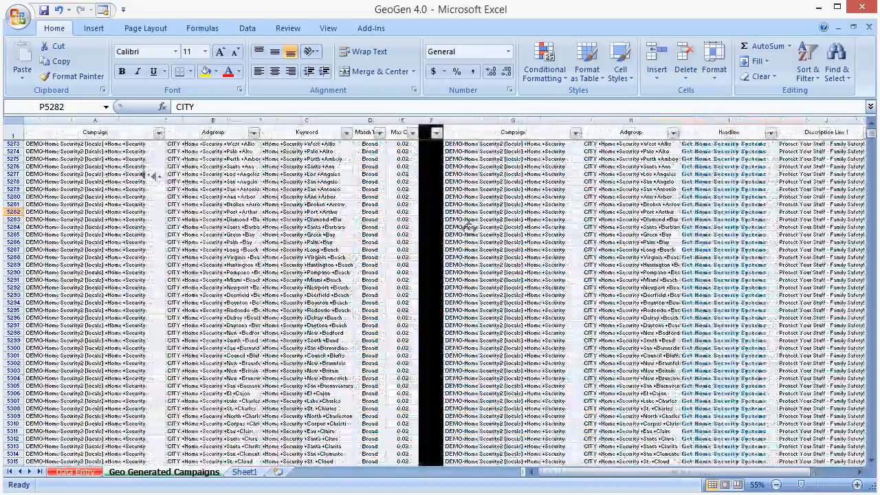
{"action": "left_click", "coordinate": [402, 121]}
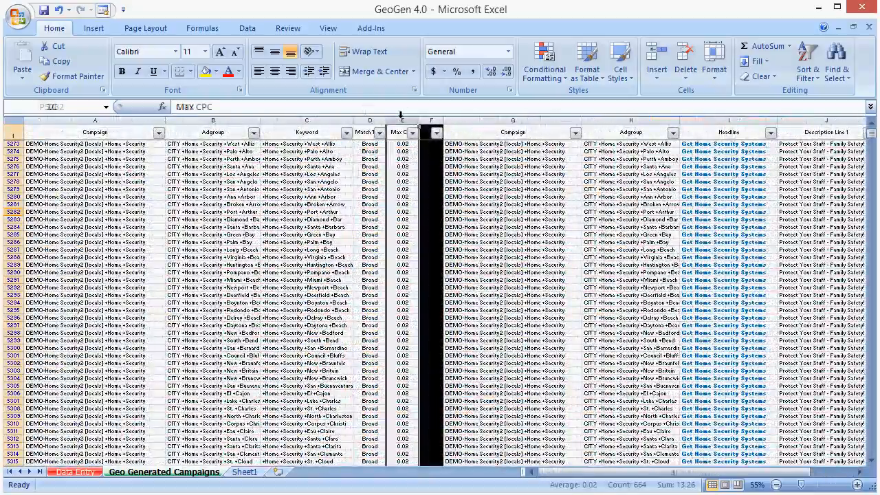
{"action": "left_click_drag", "start_coordinate": [401, 120], "coordinate": [95, 121]}
{"action": "key", "text": "ctrl+c"}
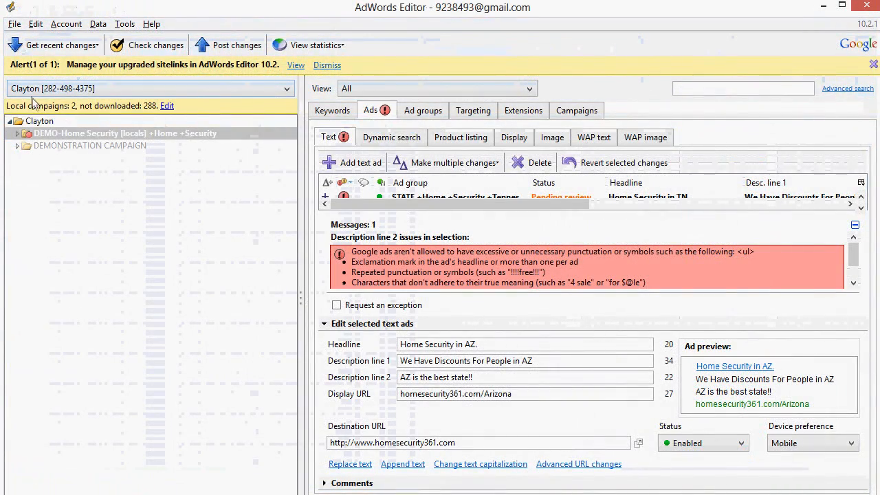
Step: Switch to AdWords Editor, start adding multiple keywords in bulk for the whole account, and paste the copied city keywords
{"action": "left_click", "coordinate": [43, 122]}
{"action": "left_click", "coordinate": [334, 110]}
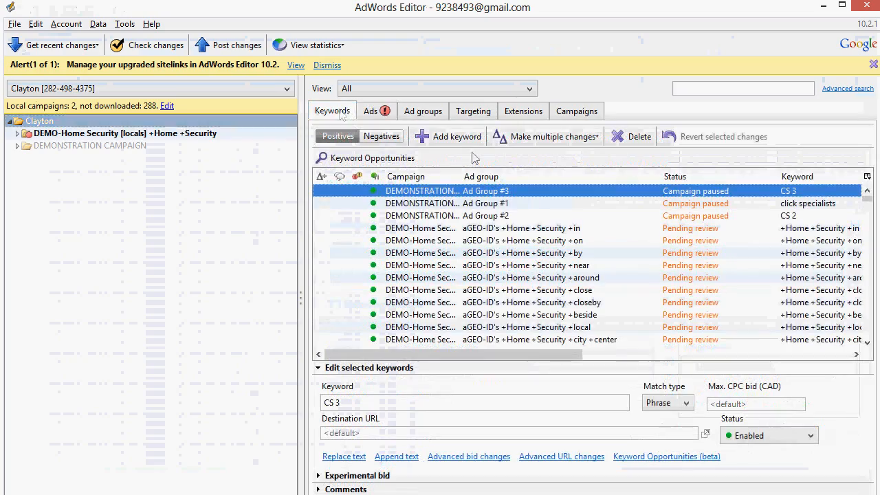
{"action": "left_click", "coordinate": [553, 136]}
{"action": "left_click", "coordinate": [560, 153]}
{"action": "key", "text": "ctrl+v"}
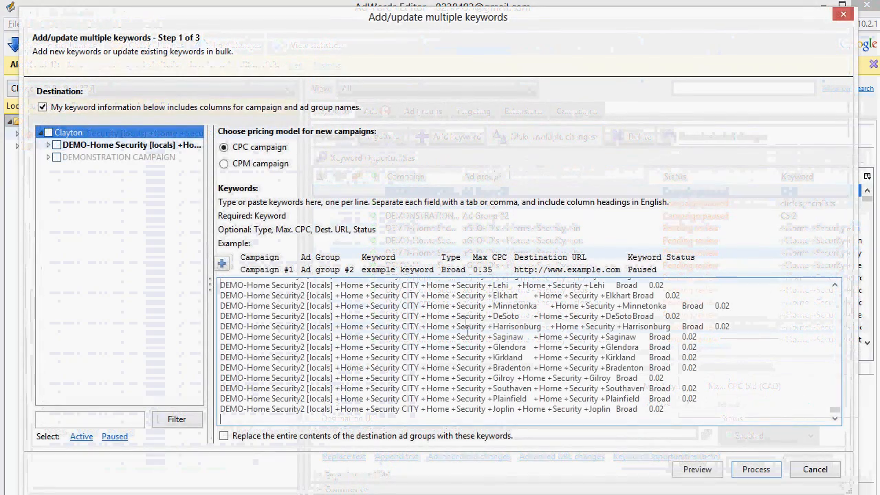
Step: Preview the pasted keywords' column headings, process the import, and finish it
{"action": "left_click", "coordinate": [696, 470]}
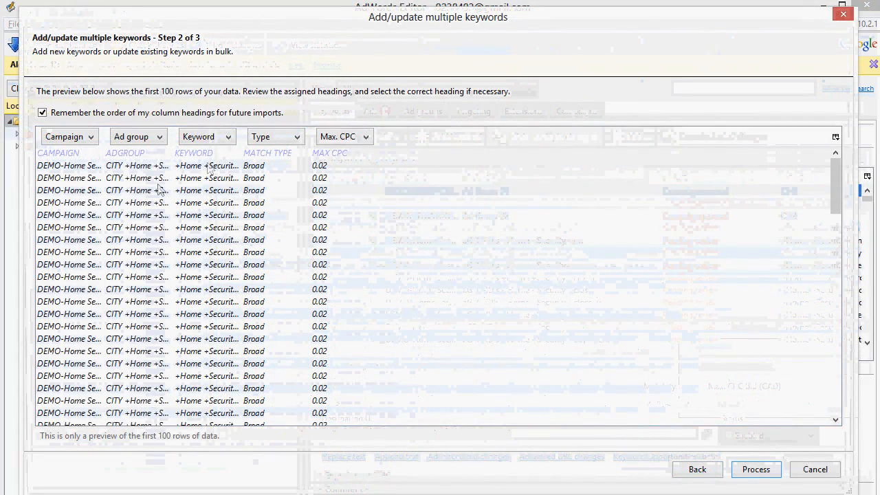
{"action": "left_click", "coordinate": [773, 470]}
{"action": "left_click", "coordinate": [734, 470]}
Step: Copy the filtered ad columns from Campaign through Device Preference in Excel and paste them into AdWords Editor's bulk text ad import
{"action": "key", "text": "alt+Tab"}
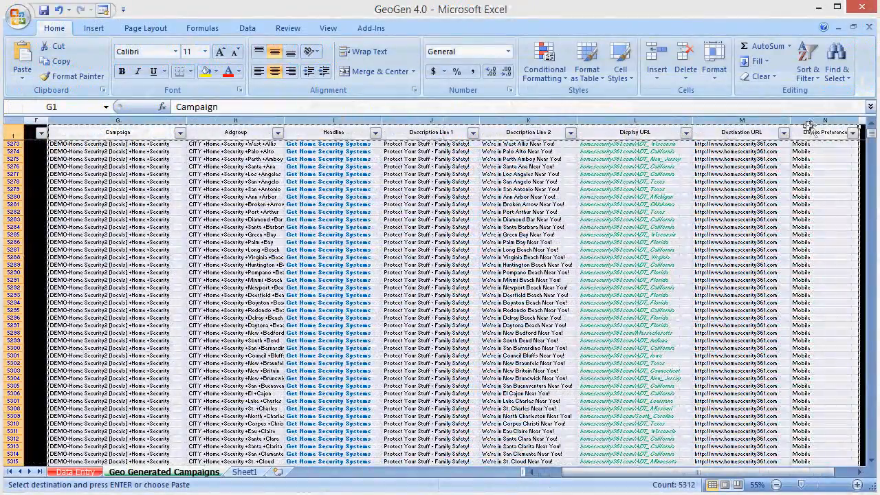
{"action": "key", "text": "alt+Tab"}
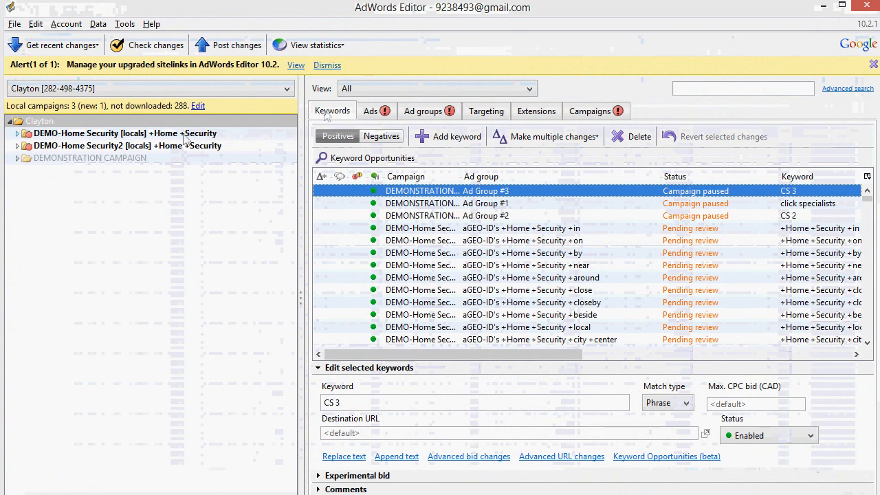
{"action": "left_click", "coordinate": [550, 137]}
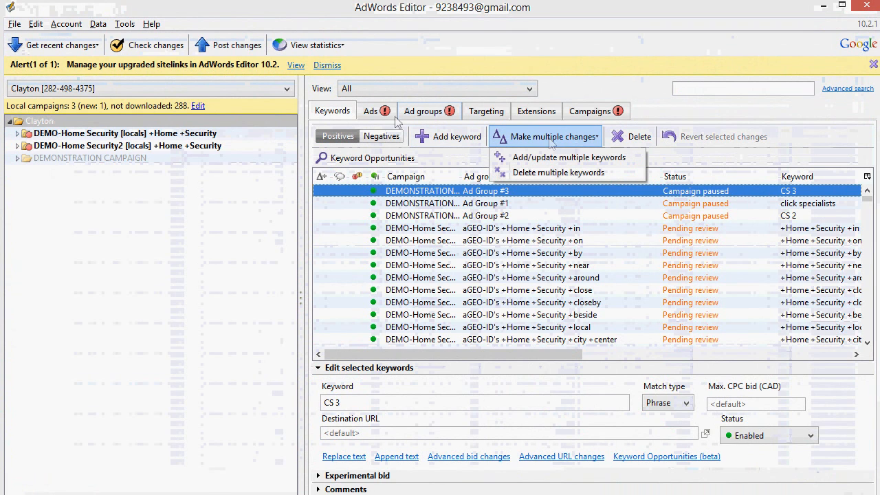
{"action": "left_click", "coordinate": [380, 112]}
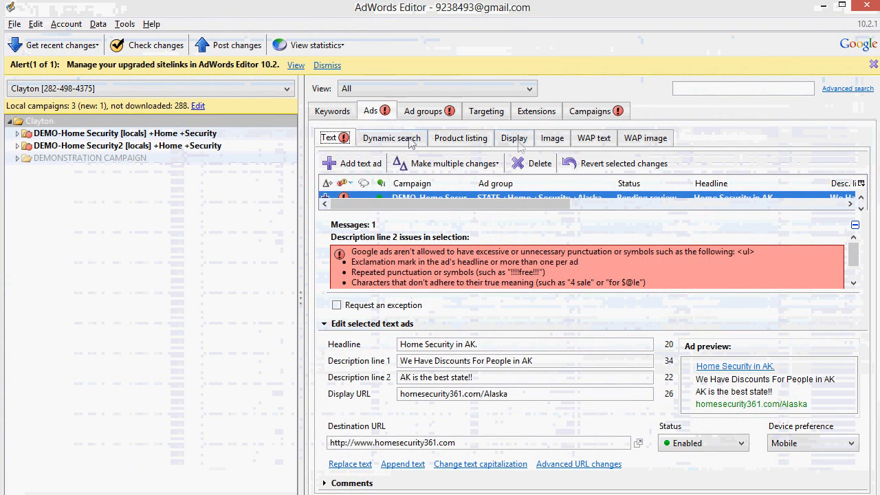
{"action": "left_click", "coordinate": [454, 163]}
{"action": "left_click", "coordinate": [429, 182]}
{"action": "key", "text": "ctrl+v"}
Step: Preview the pasted text ads' column headings, process the import, and finish it
{"action": "left_click", "coordinate": [619, 474]}
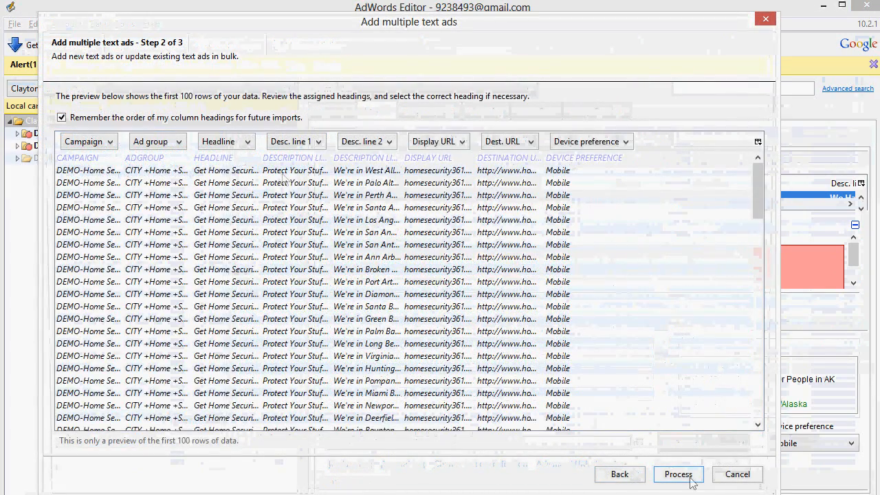
{"action": "left_click", "coordinate": [685, 477]}
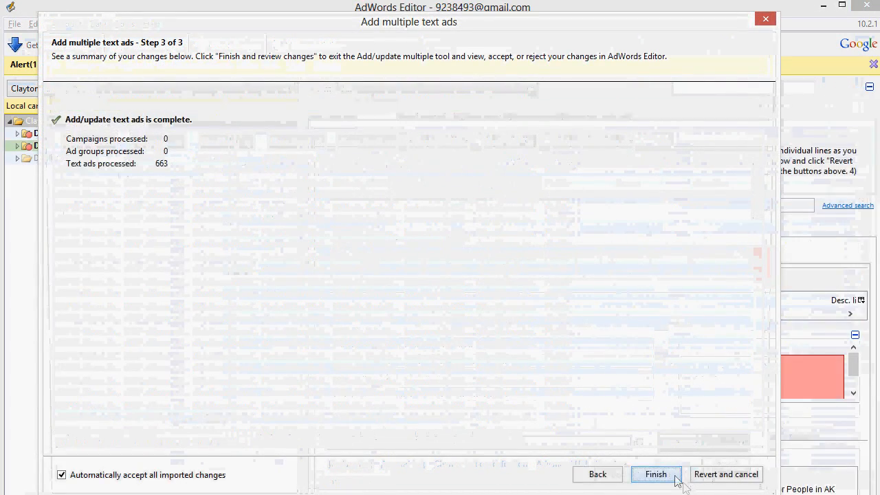
{"action": "left_click", "coordinate": [656, 474]}
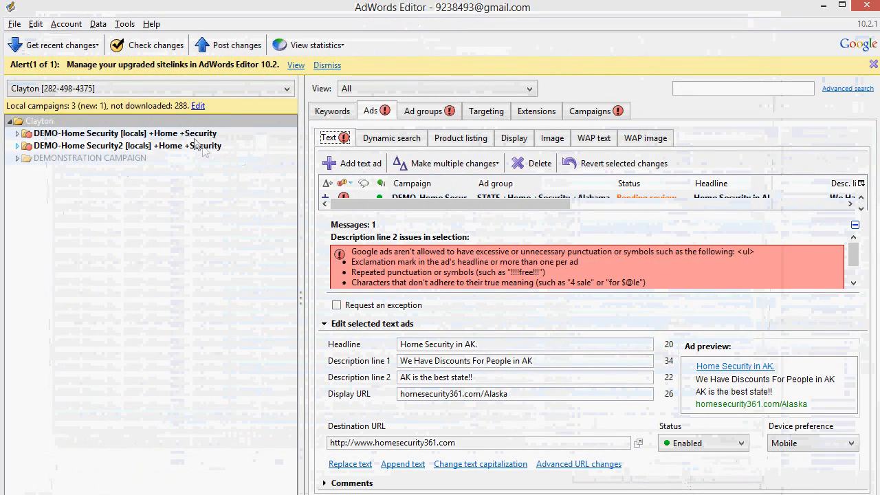
Step: Set the default max. CPC bid to 0.25 for all ad groups in the DEMO-Home Security2 campaign
{"action": "left_click", "coordinate": [168, 147]}
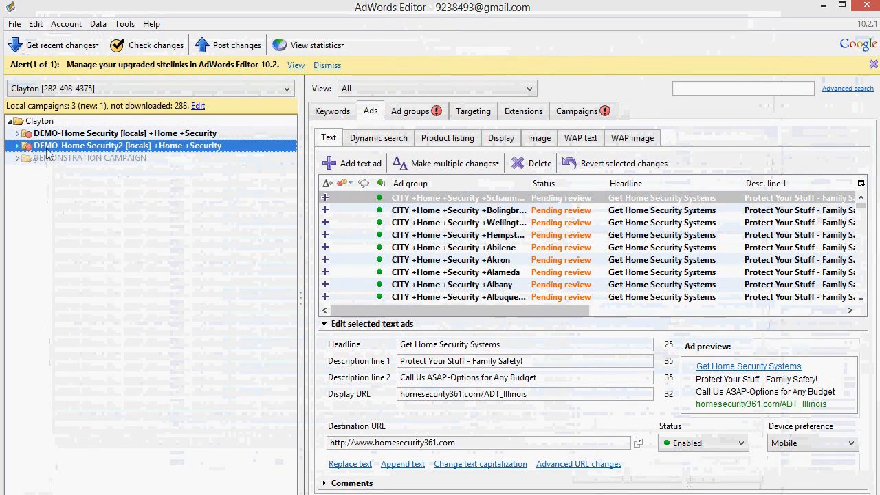
{"action": "left_click", "coordinate": [342, 112]}
{"action": "left_click", "coordinate": [410, 111]}
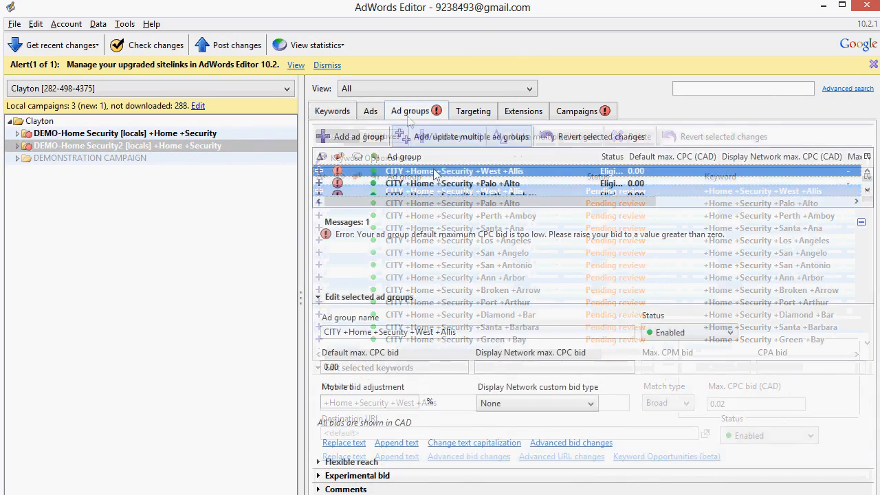
{"action": "key", "text": "ctrl+a"}
{"action": "left_click", "coordinate": [380, 367]}
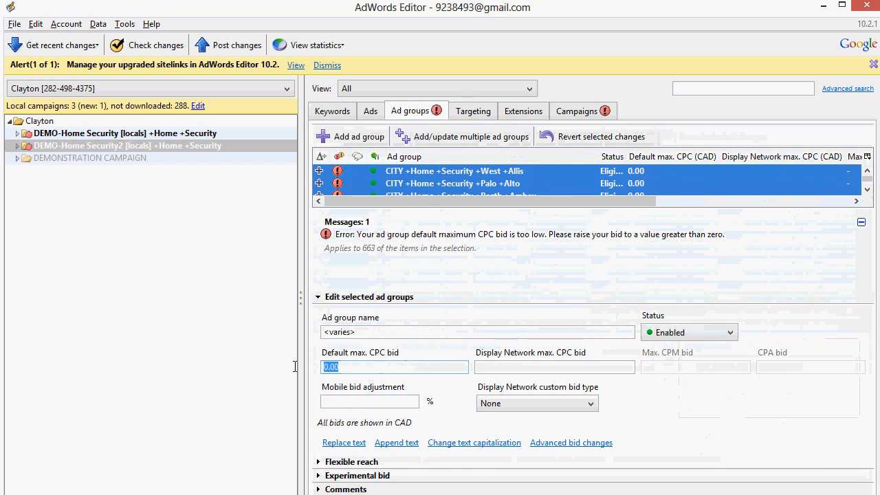
Step: Configure the DEMO-Home Security2 campaign for Google search only, with the Display Network disabled and a 300% mobile bid adjustment
{"action": "left_click", "coordinate": [576, 110]}
{"action": "left_click", "coordinate": [382, 325]}
{"action": "left_click", "coordinate": [371, 353]}
{"action": "left_click", "coordinate": [381, 361]}
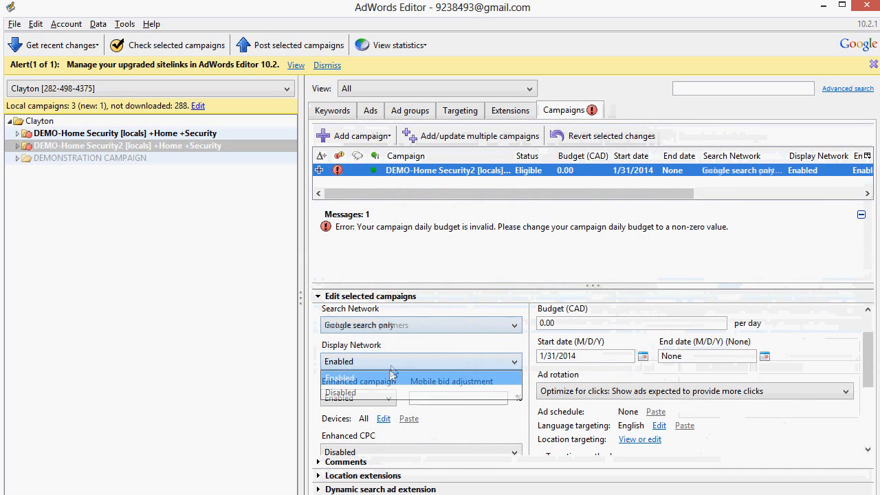
{"action": "left_click", "coordinate": [363, 395]}
{"action": "left_click", "coordinate": [363, 398]}
{"action": "left_click", "coordinate": [435, 398]}
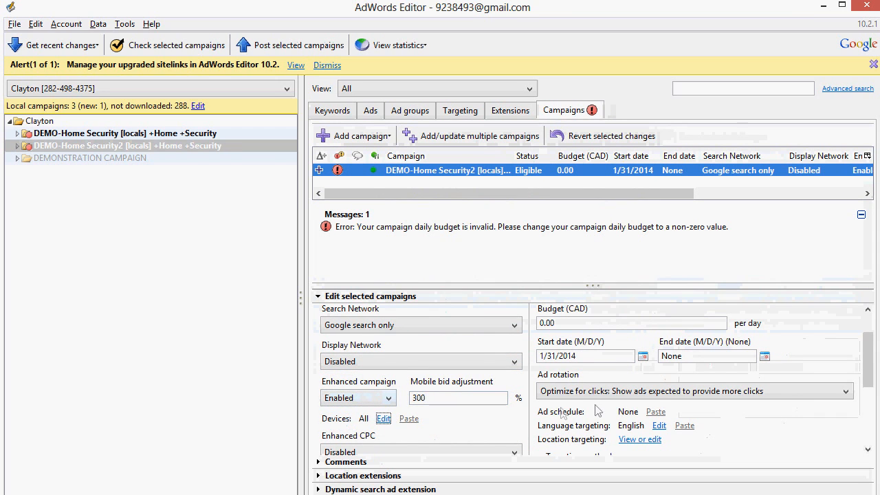
Step: Choose the campaign's location targeting method and set its budget to 25 CAD per day
{"action": "left_click_drag", "start_coordinate": [868, 354], "coordinate": [868, 368]}
{"action": "left_click", "coordinate": [641, 440]}
{"action": "left_click", "coordinate": [635, 451]}
{"action": "scroll", "coordinate": [584, 385], "scroll_direction": "up", "scroll_amount": 3}
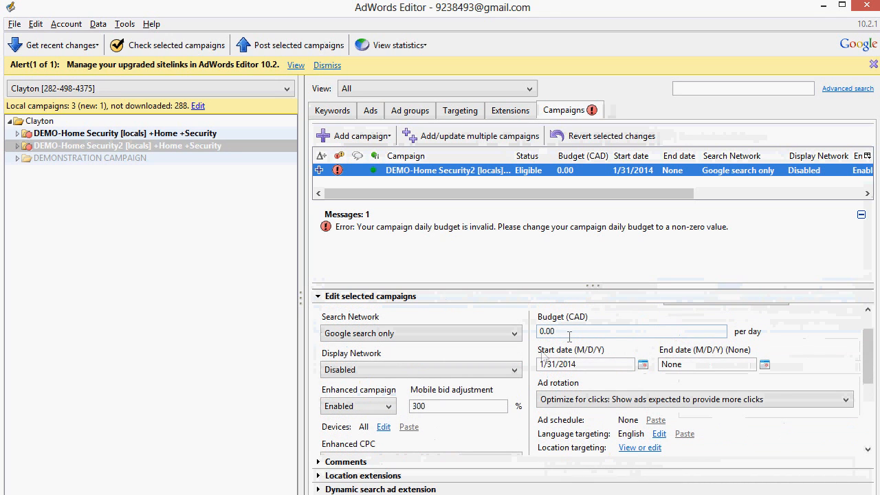
{"action": "type", "text": "25"}
{"action": "key", "text": "Tab"}
Step: Post the DEMO-Home Security2 campaign to AdWords, review the details of what is posted, and close the posting dialog
{"action": "left_click", "coordinate": [296, 45]}
{"action": "left_click", "coordinate": [428, 462]}
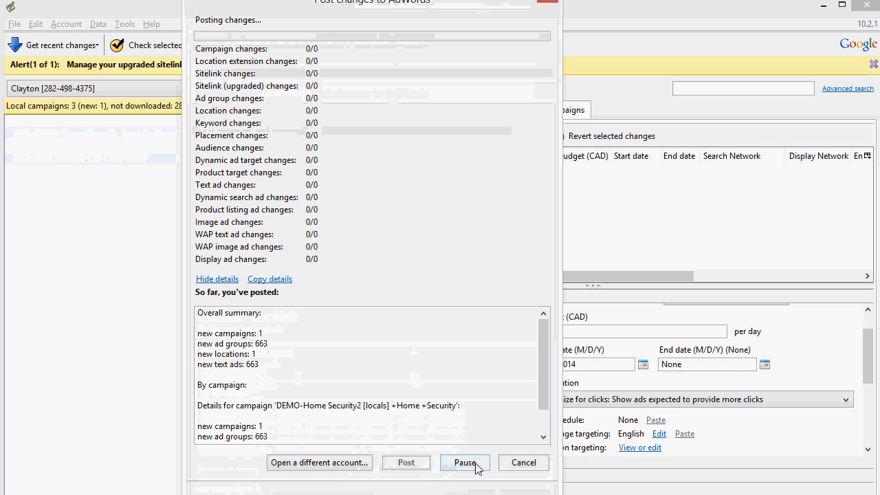
{"action": "scroll", "coordinate": [378, 394], "scroll_direction": "down", "scroll_amount": 1}
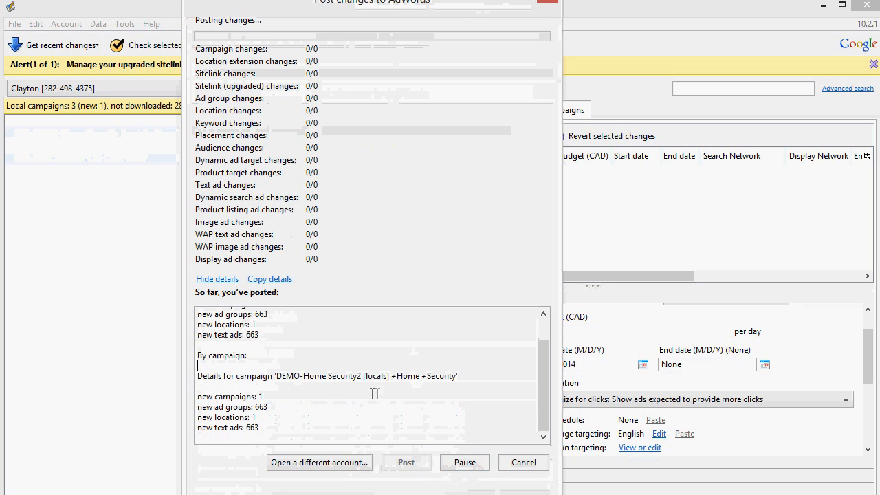
{"action": "scroll", "coordinate": [371, 394], "scroll_direction": "up", "scroll_amount": 1}
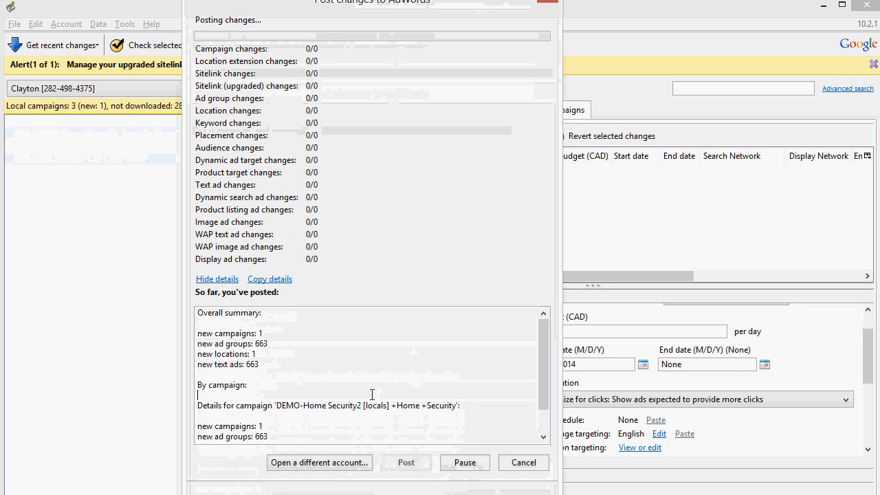
{"action": "scroll", "coordinate": [371, 396], "scroll_direction": "down", "scroll_amount": 2}
{"action": "scroll", "coordinate": [372, 397], "scroll_direction": "up", "scroll_amount": 2}
{"action": "scroll", "coordinate": [370, 397], "scroll_direction": "down", "scroll_amount": 2}
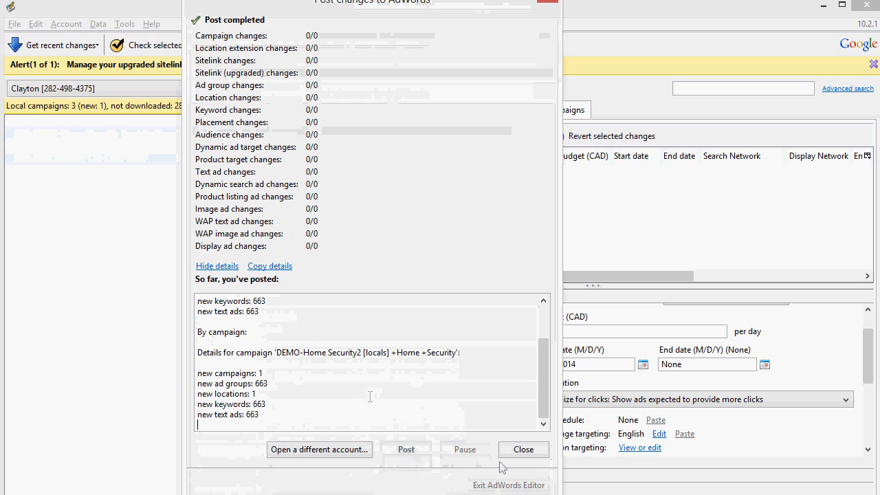
{"action": "left_click", "coordinate": [520, 450]}
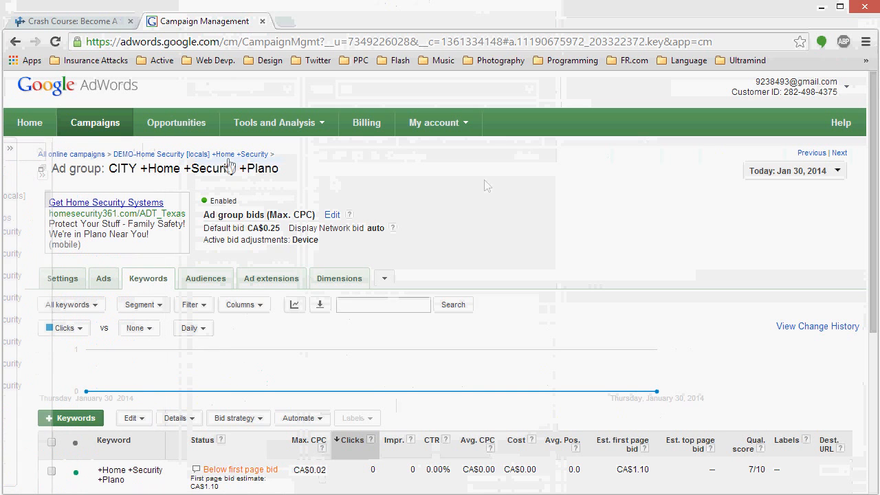
Step: Switch to the AdWords website, list all online campaigns, and examine the ad groups of the DEMO-Home Security2 campaign
{"action": "left_click", "coordinate": [71, 153]}
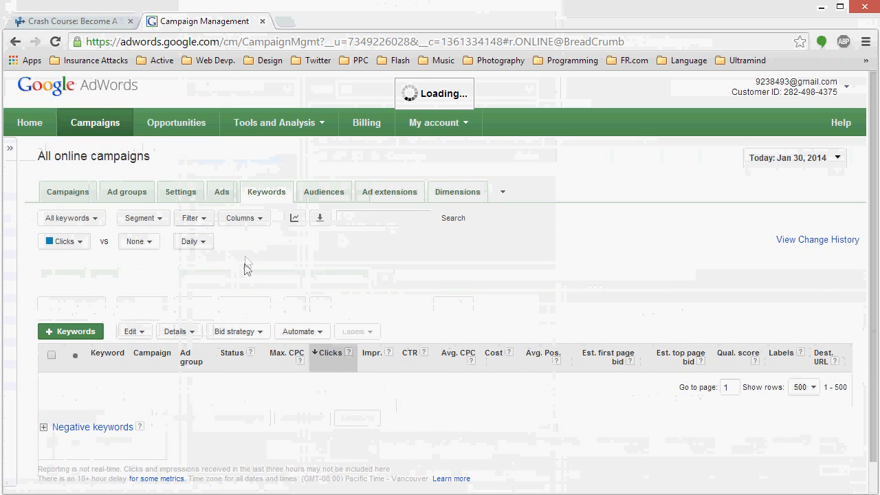
{"action": "scroll", "coordinate": [243, 271], "scroll_direction": "down", "scroll_amount": 1}
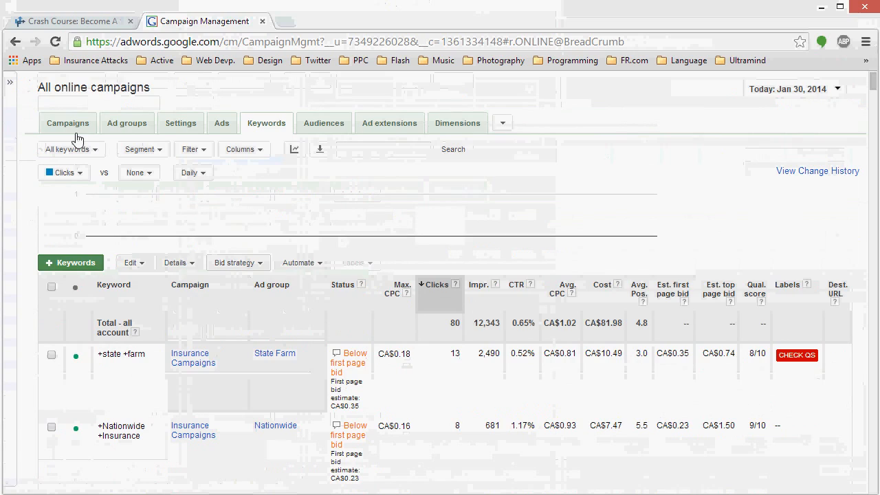
{"action": "left_click", "coordinate": [75, 134]}
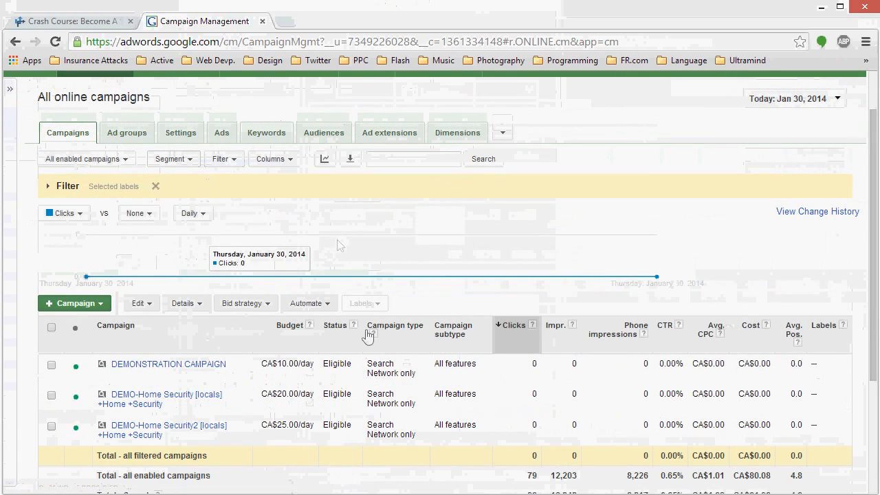
{"action": "scroll", "coordinate": [217, 428], "scroll_direction": "down", "scroll_amount": 1}
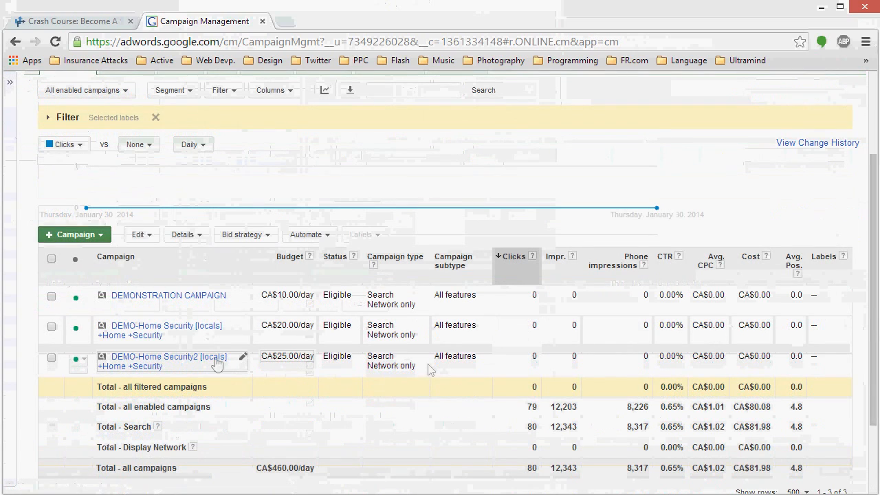
{"action": "left_click", "coordinate": [157, 371]}
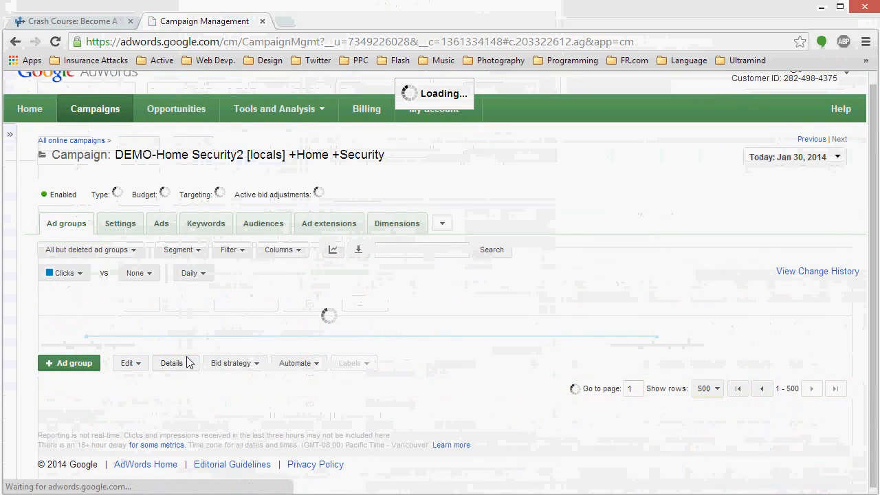
{"action": "scroll", "coordinate": [426, 303], "scroll_direction": "down", "scroll_amount": 5}
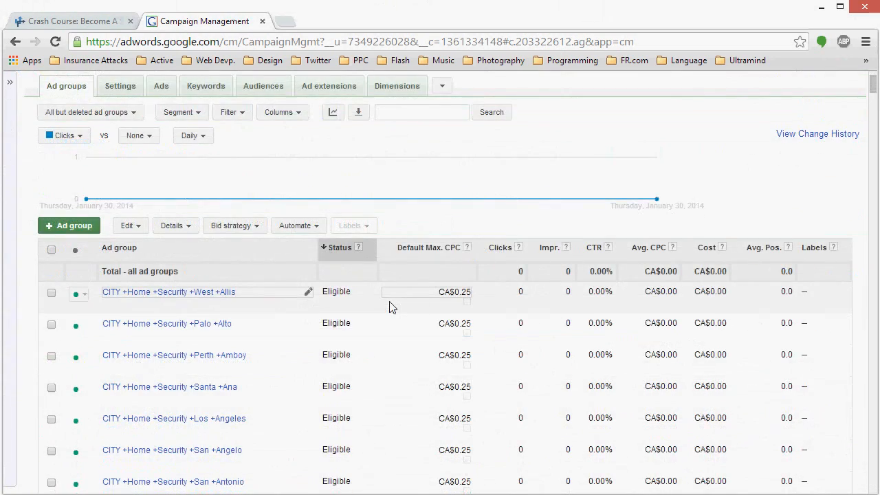
{"action": "left_click_drag", "start_coordinate": [874, 89], "coordinate": [776, 108]}
{"action": "scroll", "coordinate": [777, 110], "scroll_direction": "up", "scroll_amount": 5}
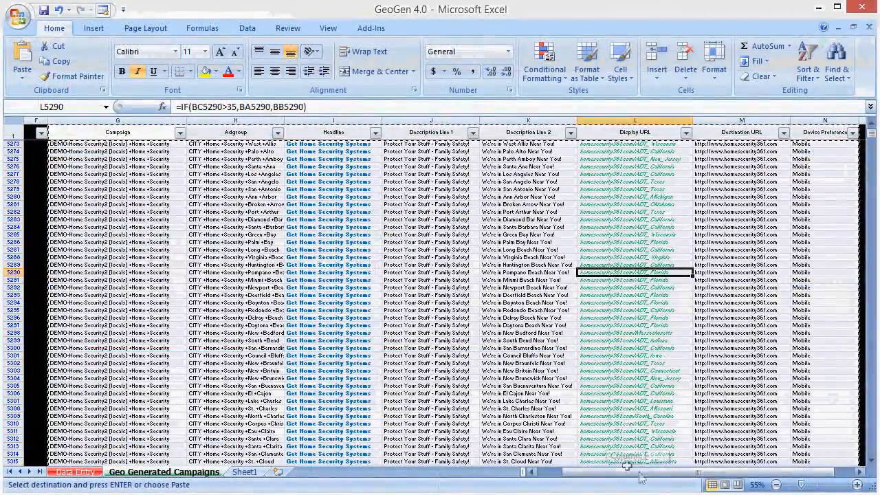
Step: Switch to the GeoGen 4.0 workbook and open the adgroup id filter on the generated campaigns sheet
{"action": "left_click_drag", "start_coordinate": [639, 474], "coordinate": [670, 474]}
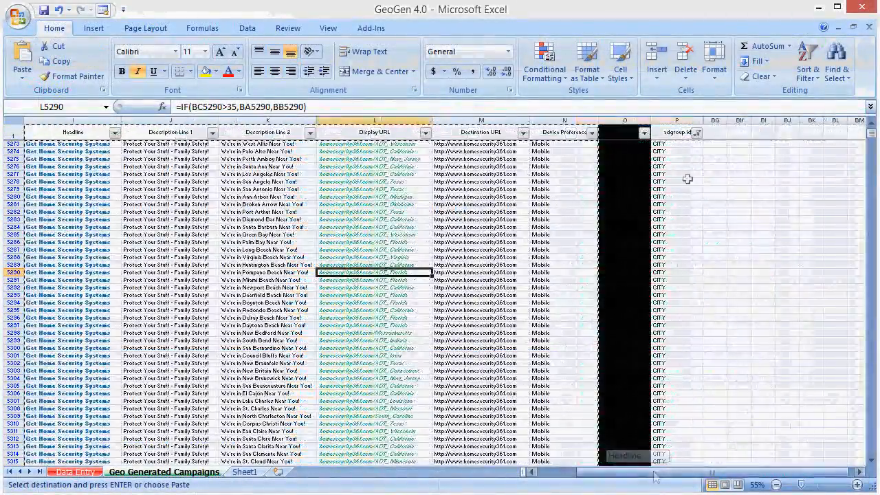
{"action": "left_click", "coordinate": [697, 132]}
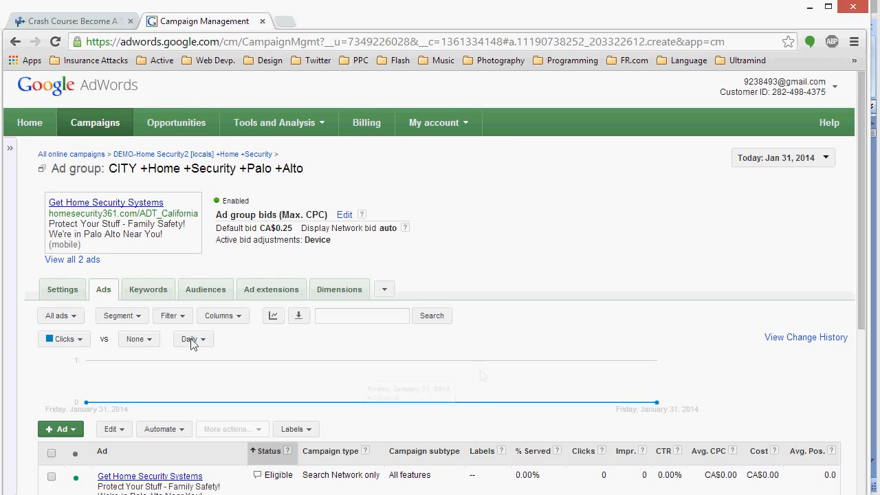
{"action": "mouse_move", "coordinate": [50, 213]}
{"action": "left_mouse_down"}
{"action": "mouse_move", "coordinate": [200, 215]}
{"action": "mouse_move", "coordinate": [47, 214]}
{"action": "left_mouse_up"}
{"action": "left_click", "coordinate": [756, 228]}
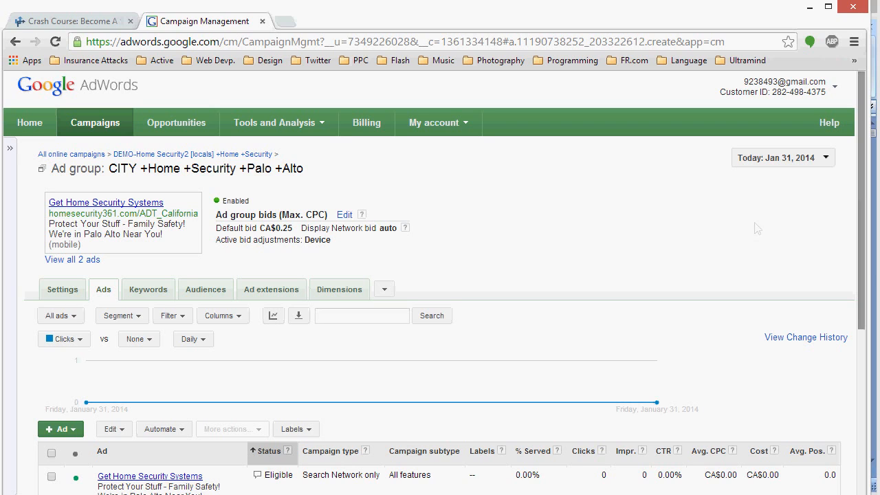